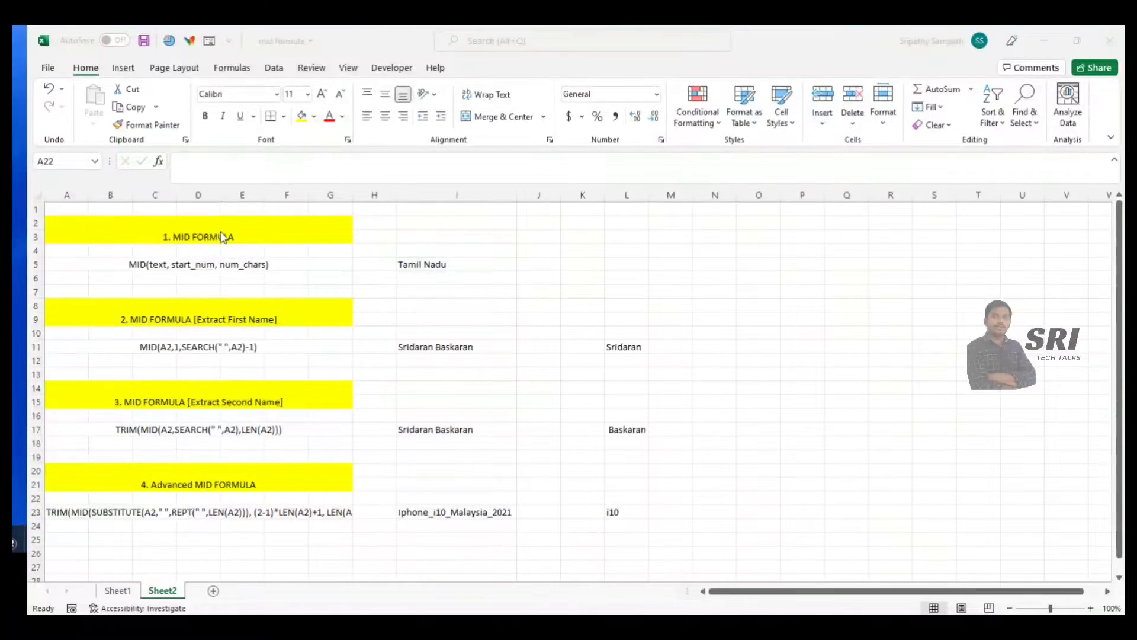
Review the MID syntax, the 1. MID FORMULA heading and the source text 'Tamil Nadu' in I5
{"action": "left_click", "coordinate": [220, 237]}
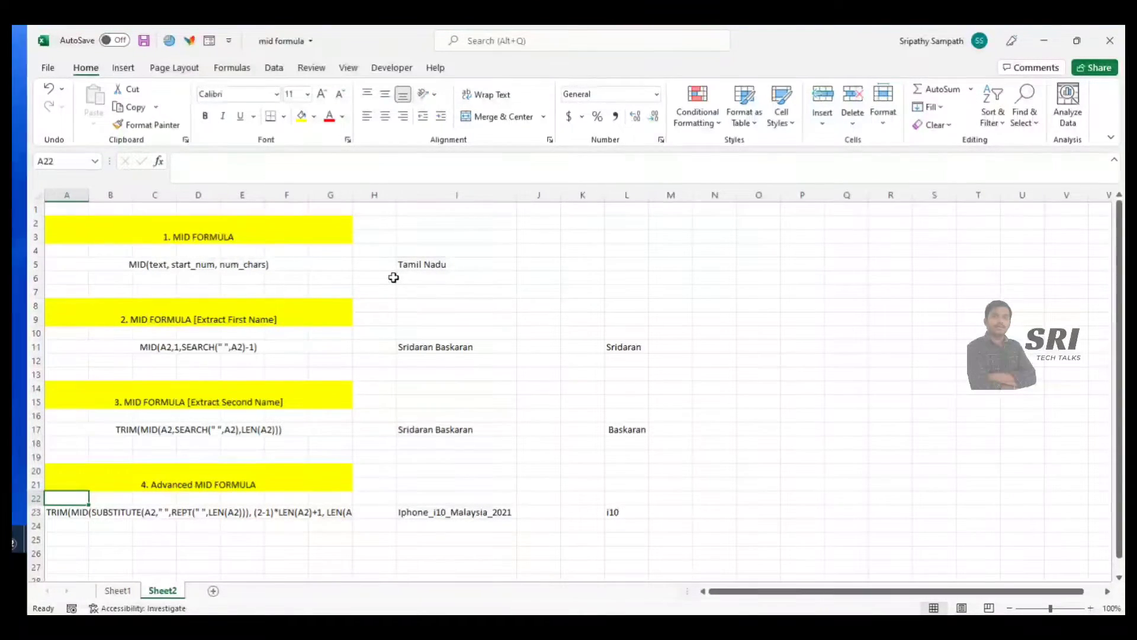
{"action": "left_click", "coordinate": [347, 268]}
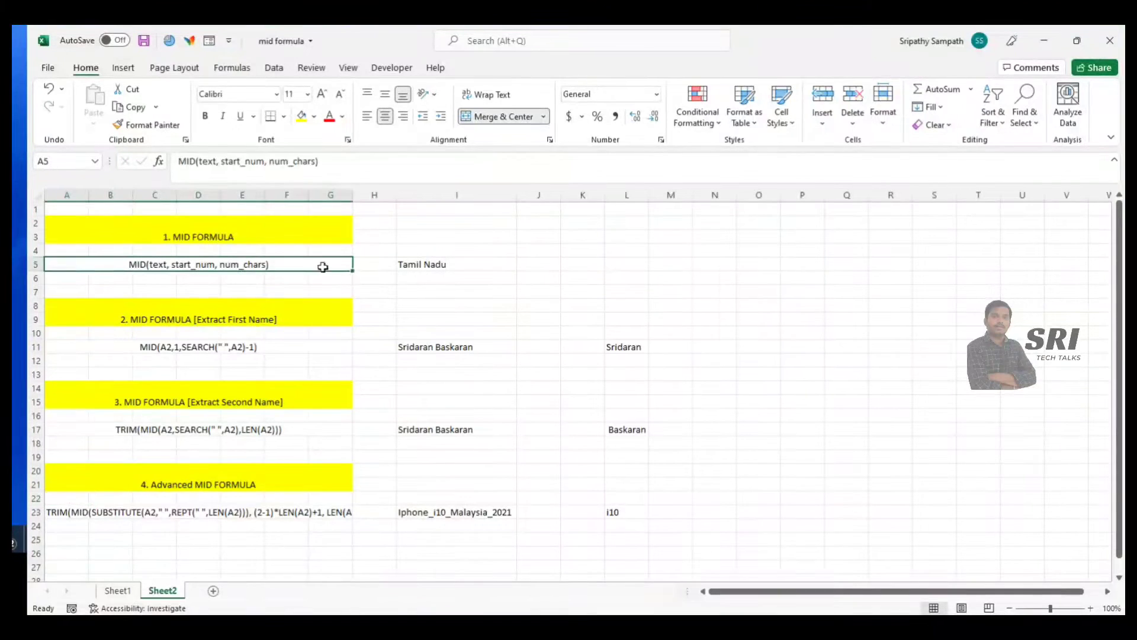
{"action": "left_click", "coordinate": [220, 240]}
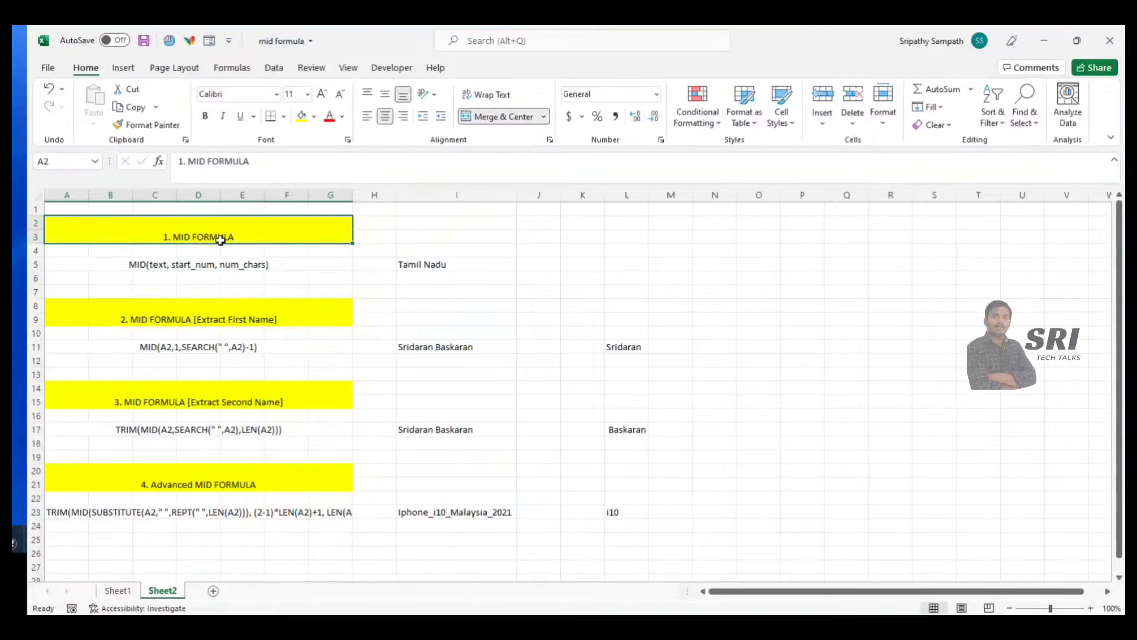
{"action": "left_click", "coordinate": [425, 265]}
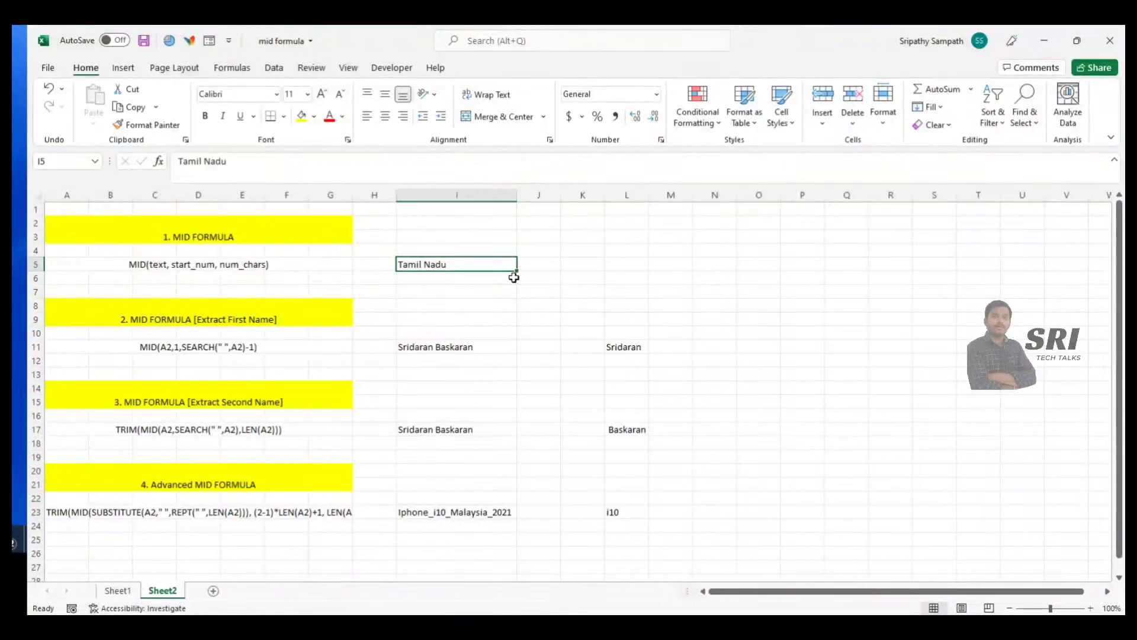
Enter =MID(I5,7,4) in K5 so it returns 'Nadu'
{"action": "left_click", "coordinate": [578, 262]}
{"action": "type", "text": "="}
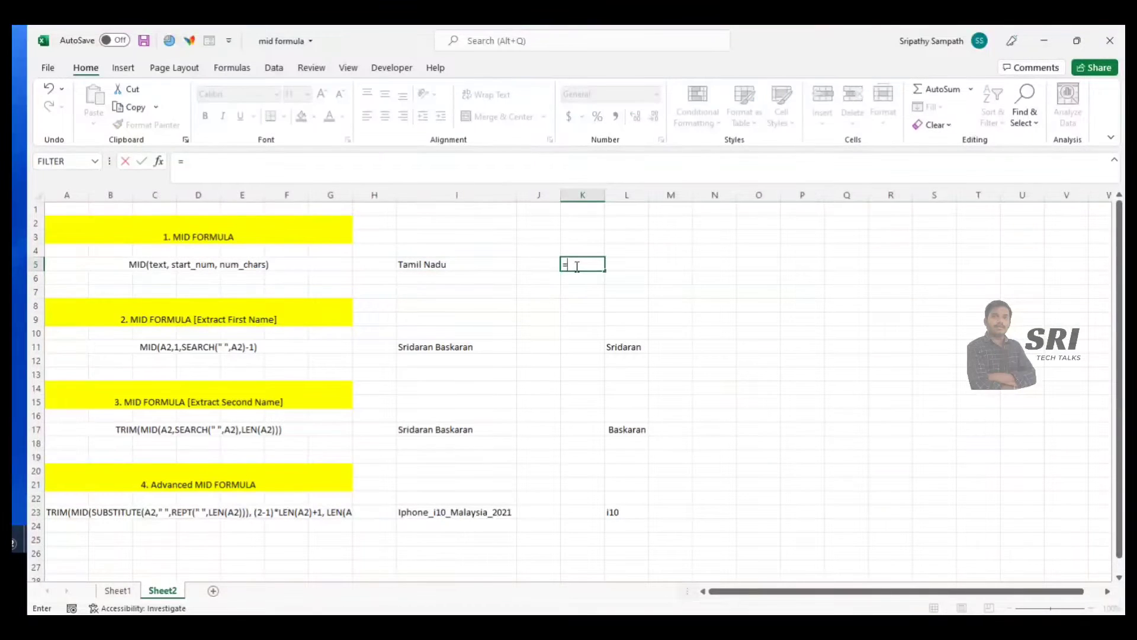
{"action": "type", "text": "mid"}
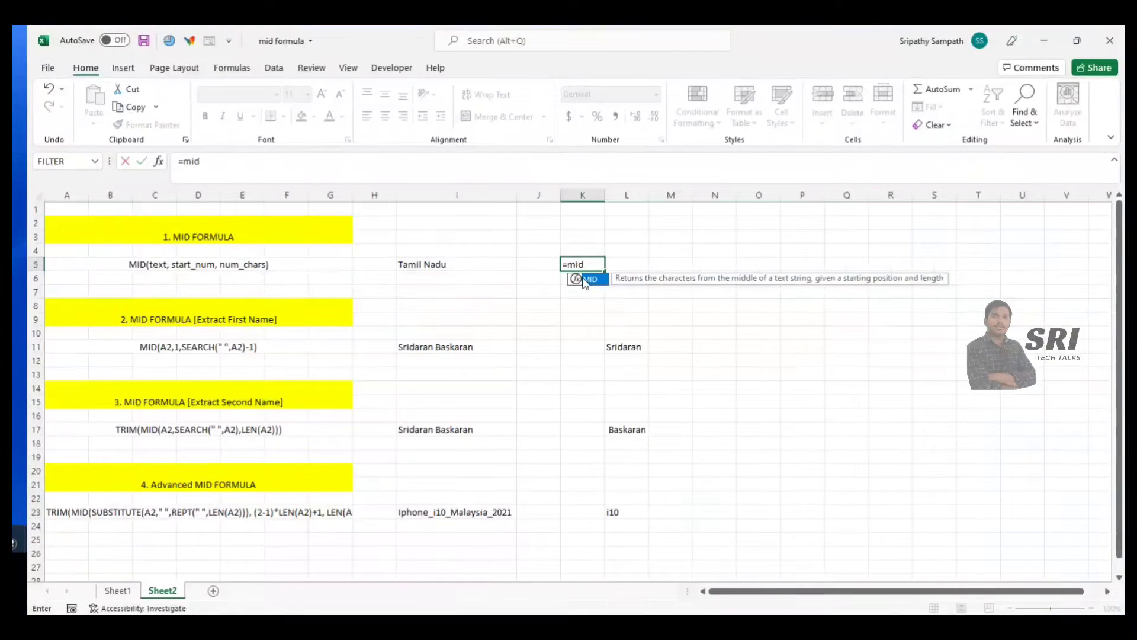
{"action": "double_click", "coordinate": [587, 280]}
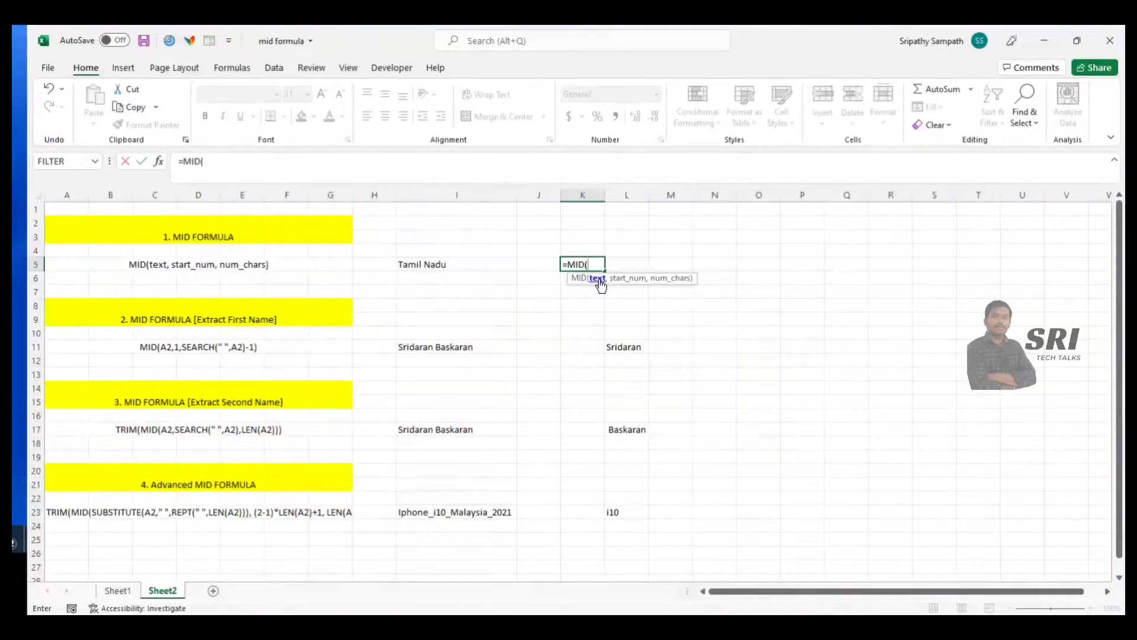
{"action": "left_click", "coordinate": [415, 263]}
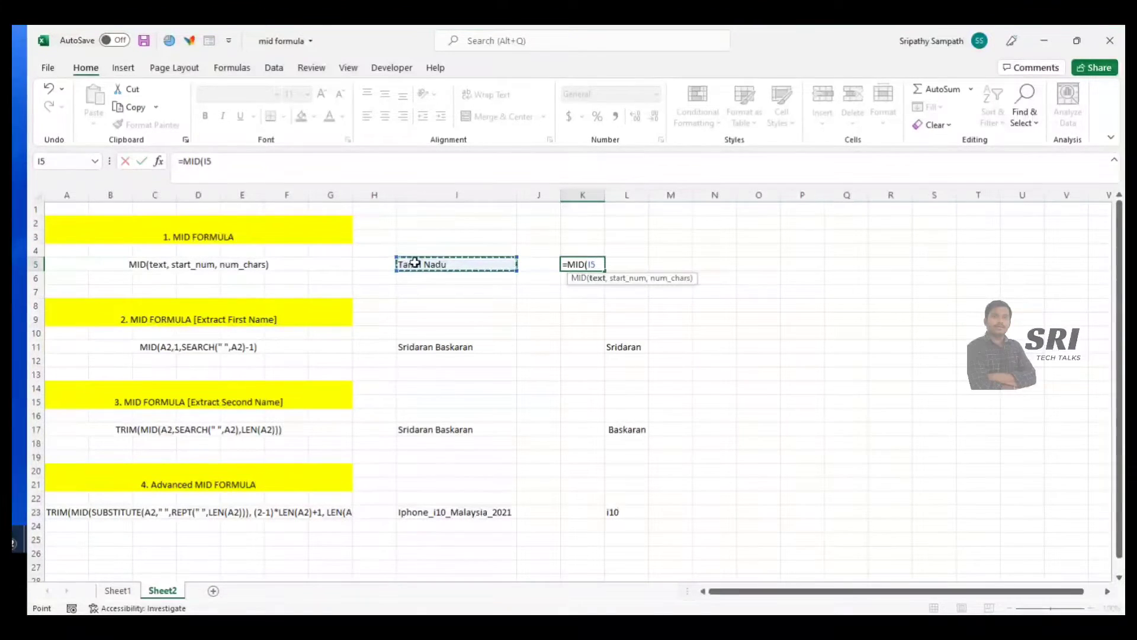
{"action": "type", "text": ","}
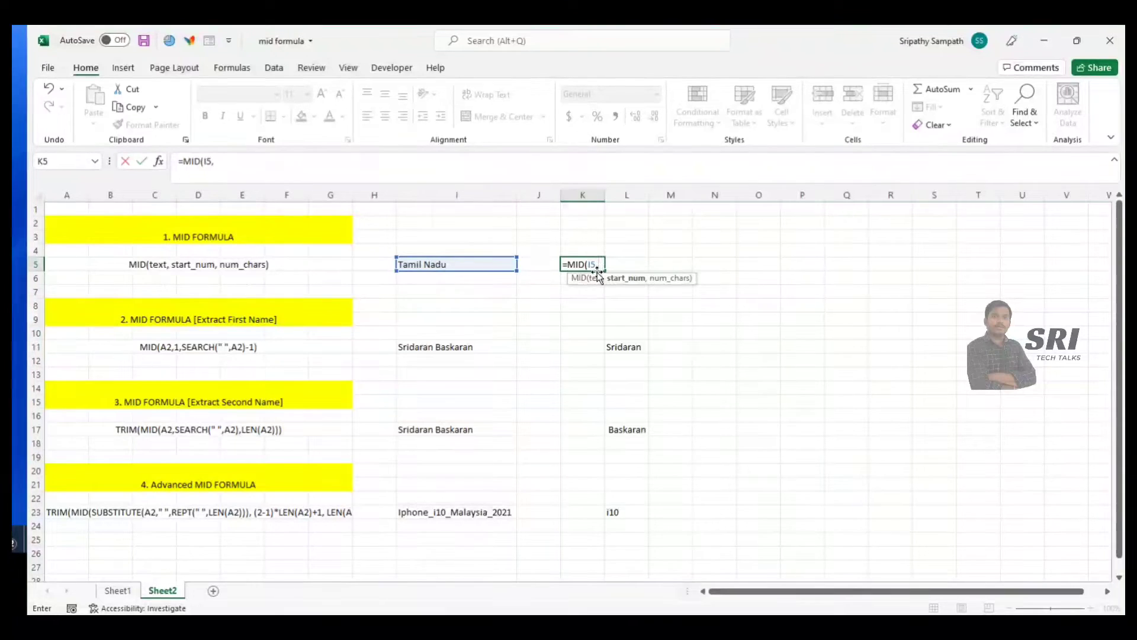
{"action": "type", "text": "7,"}
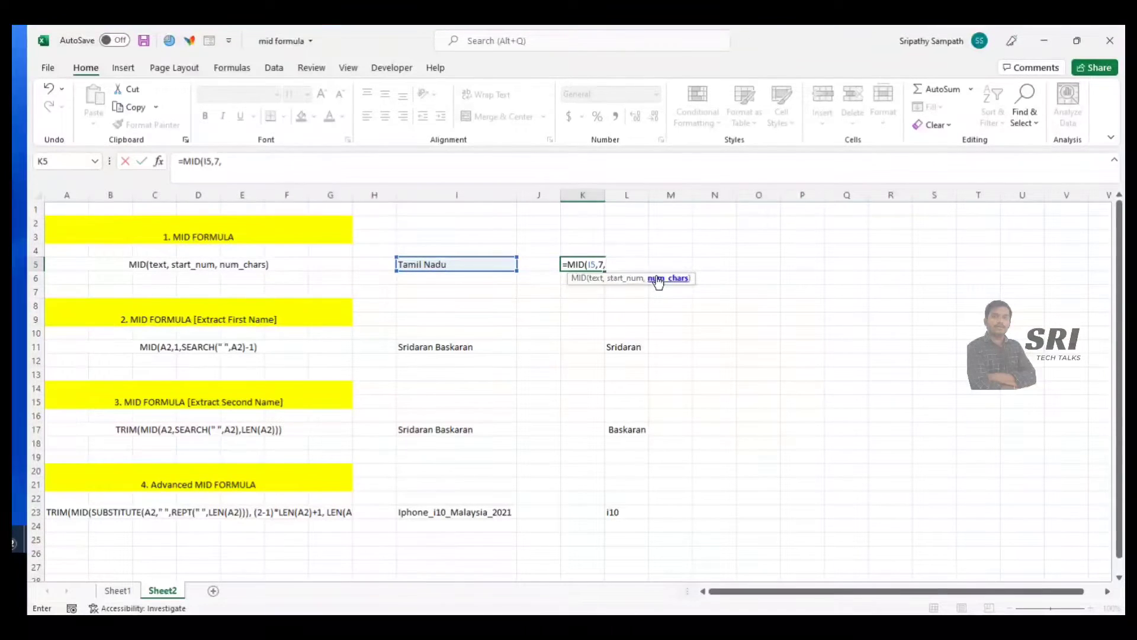
{"action": "type", "text": "4)"}
{"action": "key", "text": "Return"}
{"action": "left_click", "coordinate": [578, 263]}
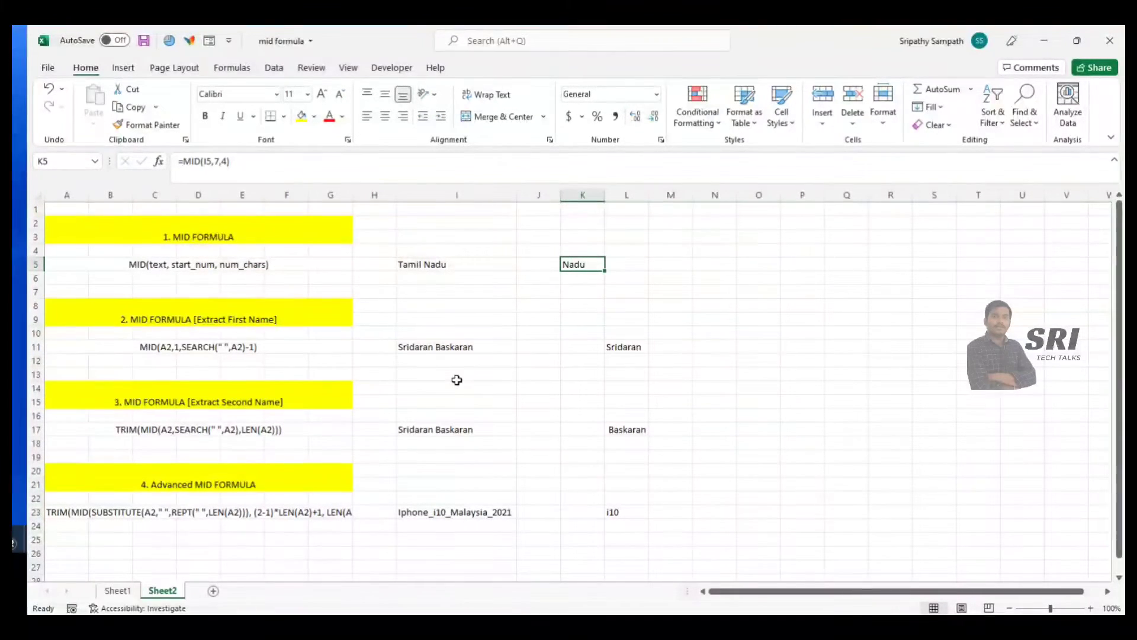
{"action": "left_click", "coordinate": [441, 351]}
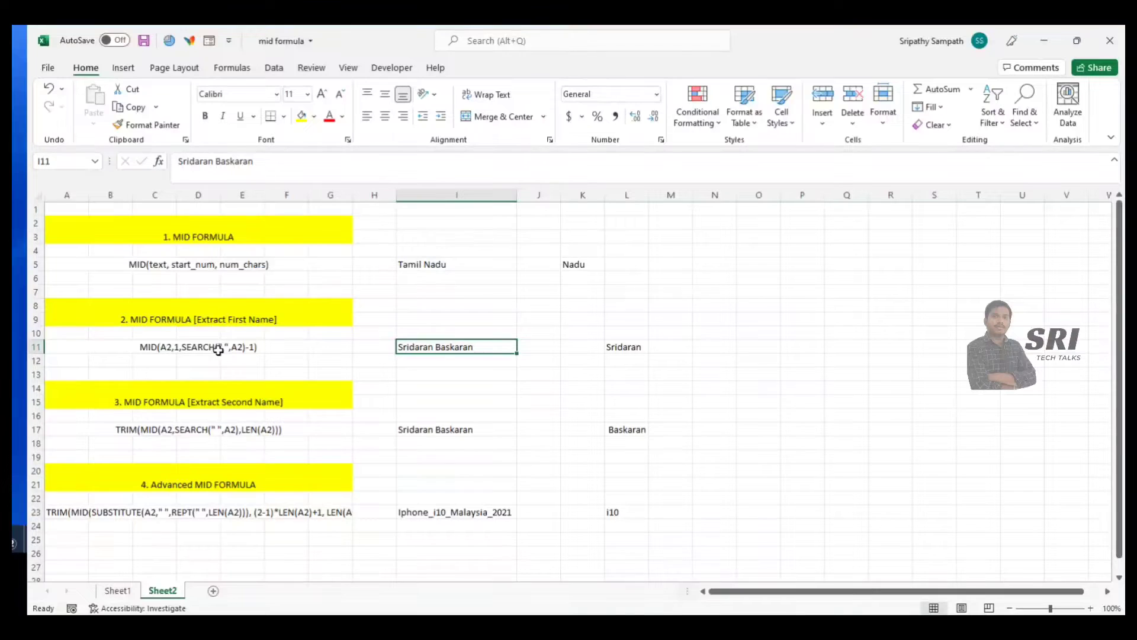
{"action": "left_click", "coordinate": [575, 264]}
{"action": "left_click_drag", "start_coordinate": [214, 162], "coordinate": [229, 162]}
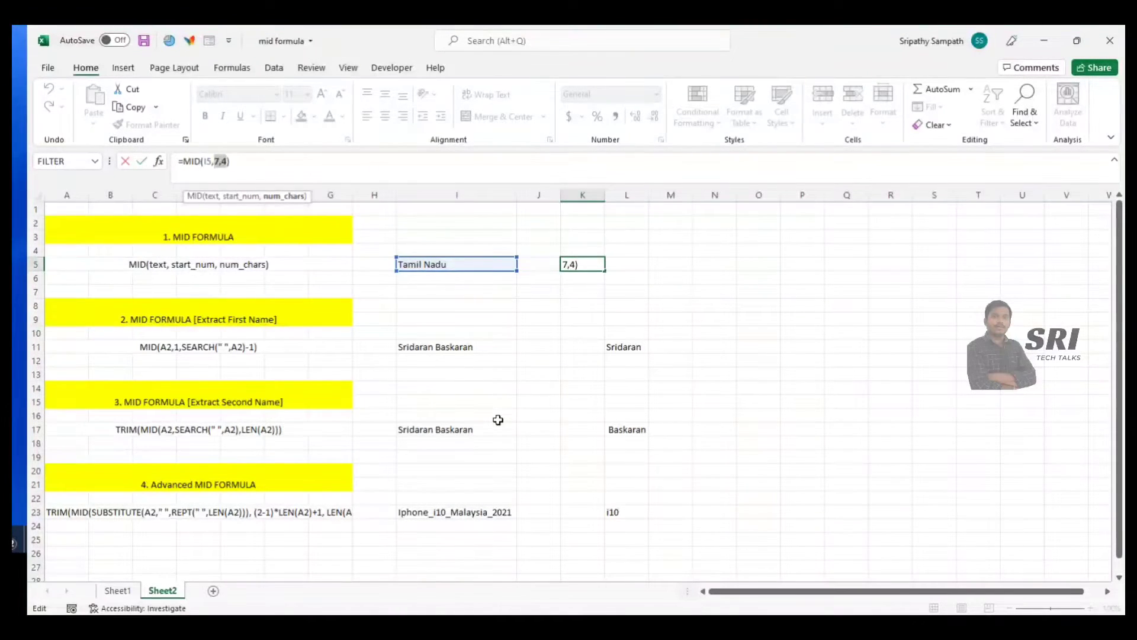
{"action": "key", "text": "ctrl+Return"}
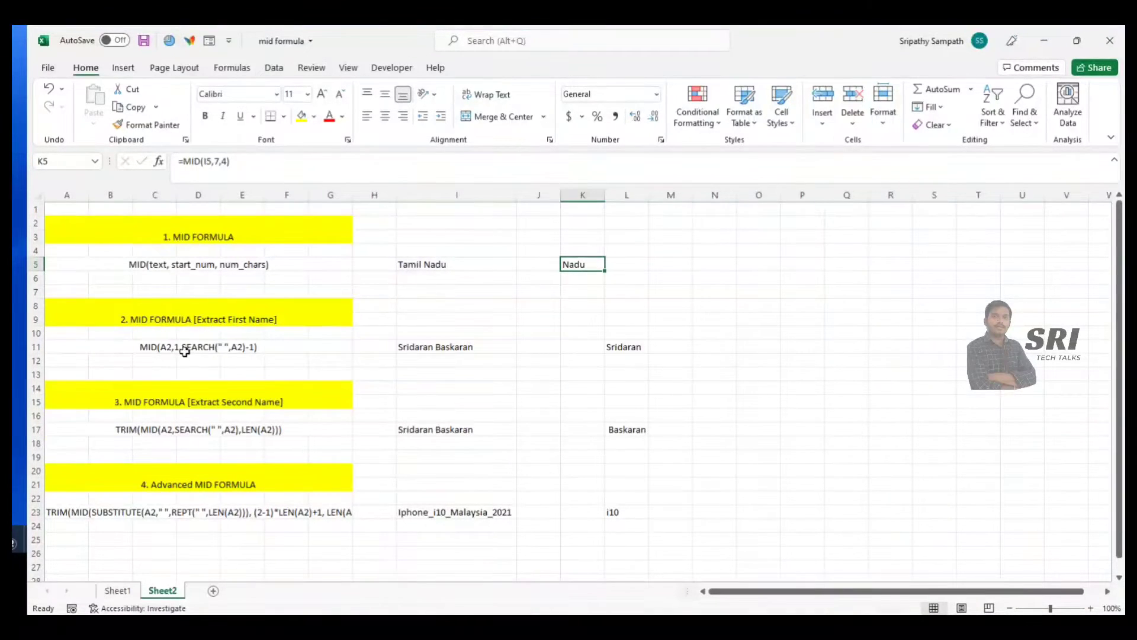
{"action": "left_click", "coordinate": [663, 346]}
{"action": "left_click", "coordinate": [607, 343]}
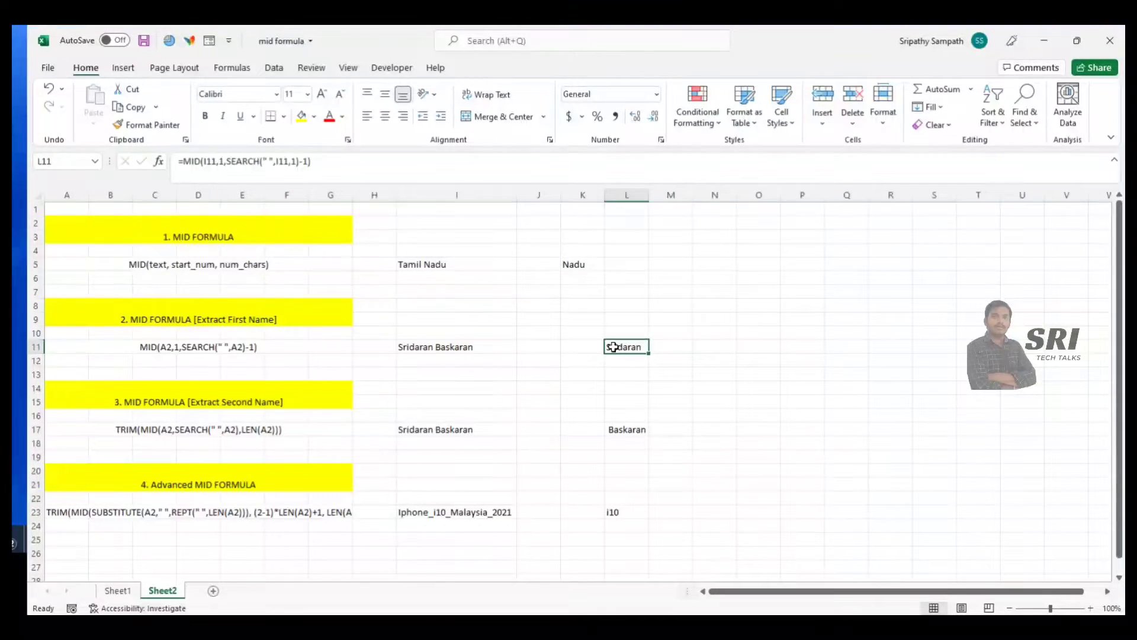
{"action": "left_click", "coordinate": [212, 160]}
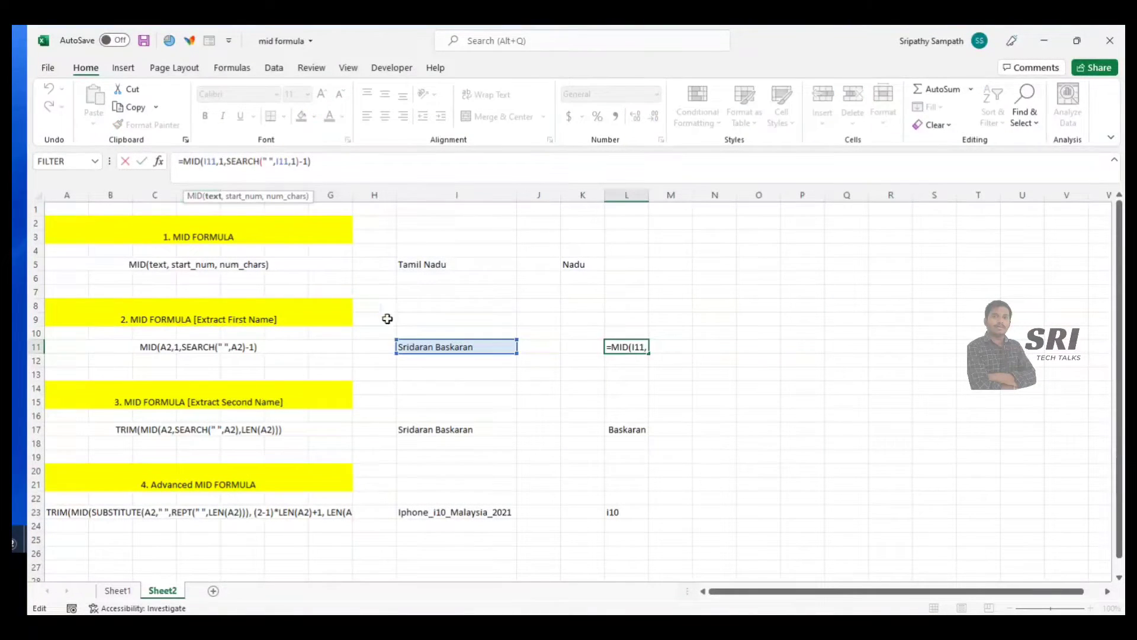
{"action": "left_click", "coordinate": [211, 195]}
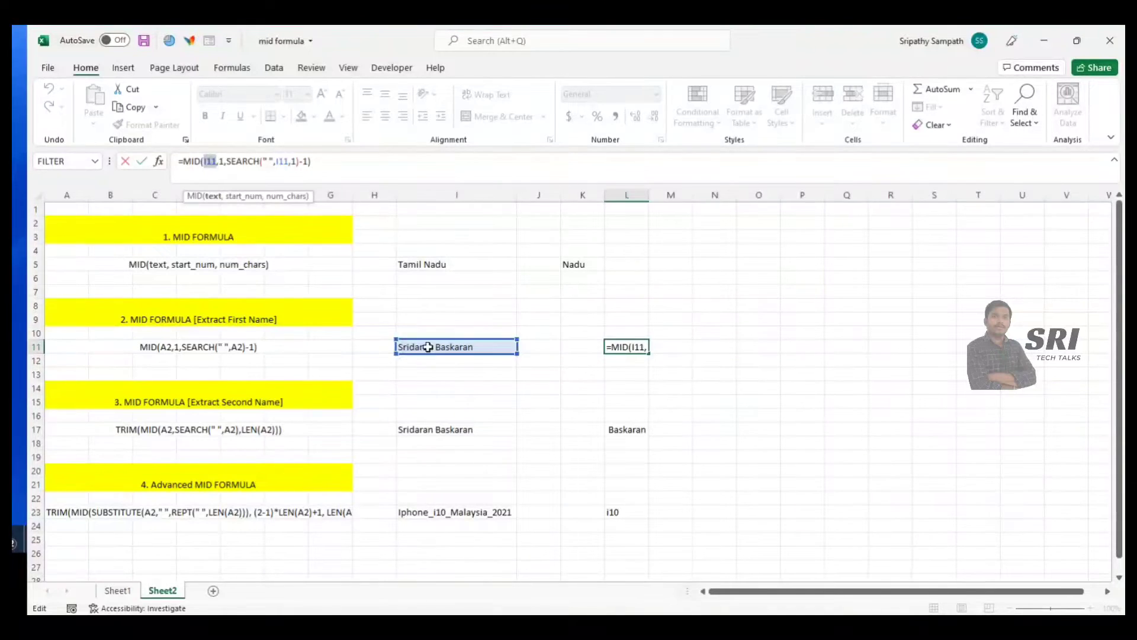
{"action": "left_click", "coordinate": [237, 199]}
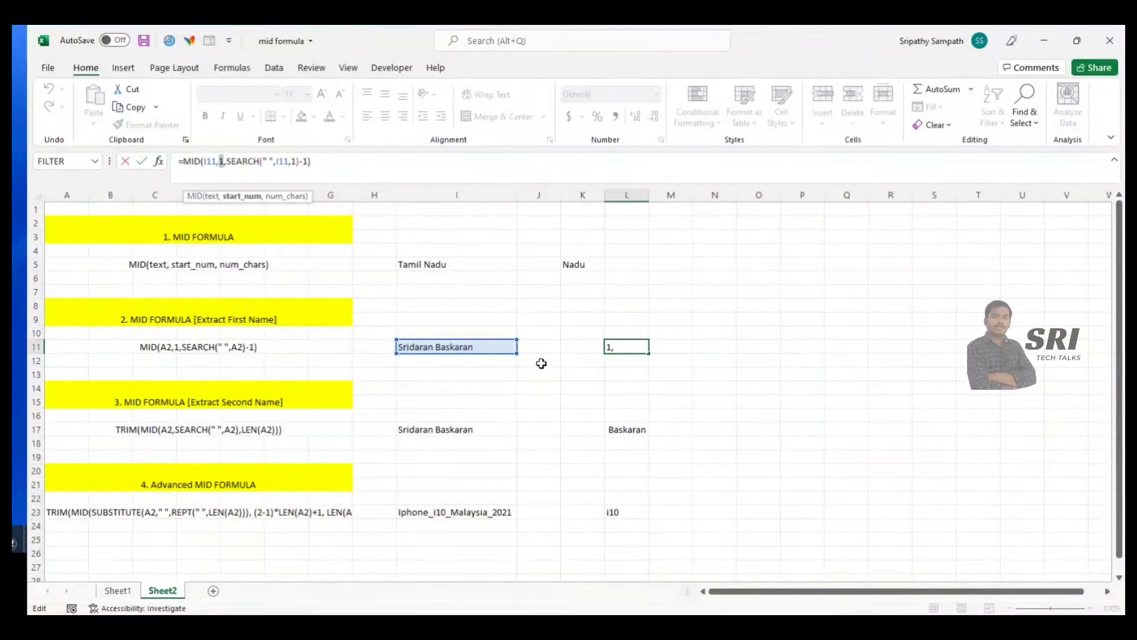
{"action": "key", "text": "ctrl+Return"}
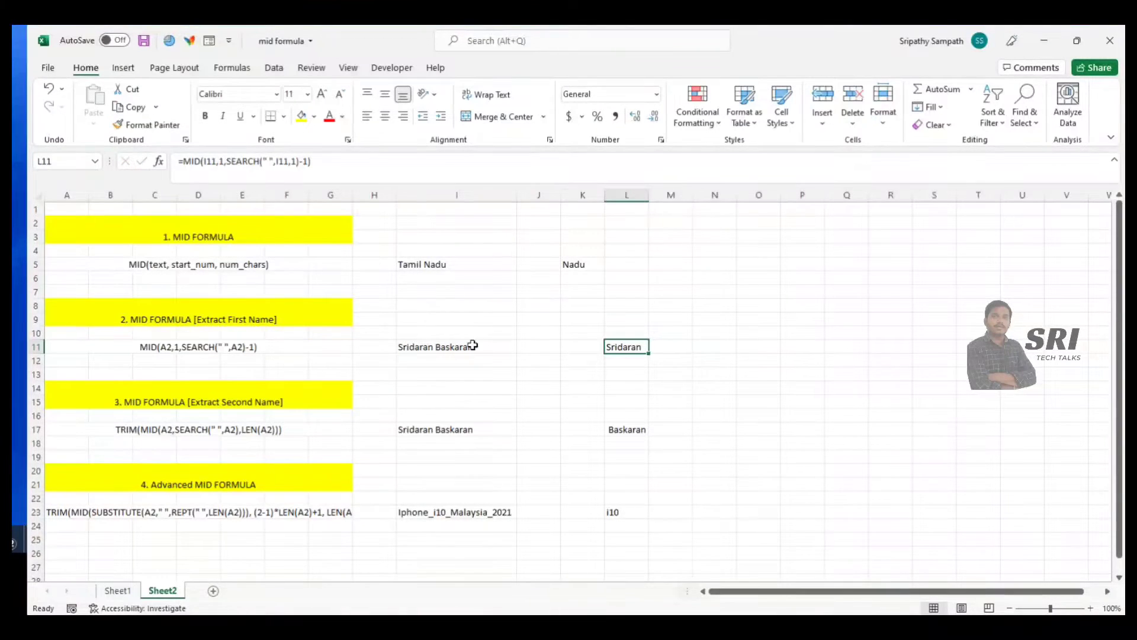
{"action": "left_click", "coordinate": [657, 344]}
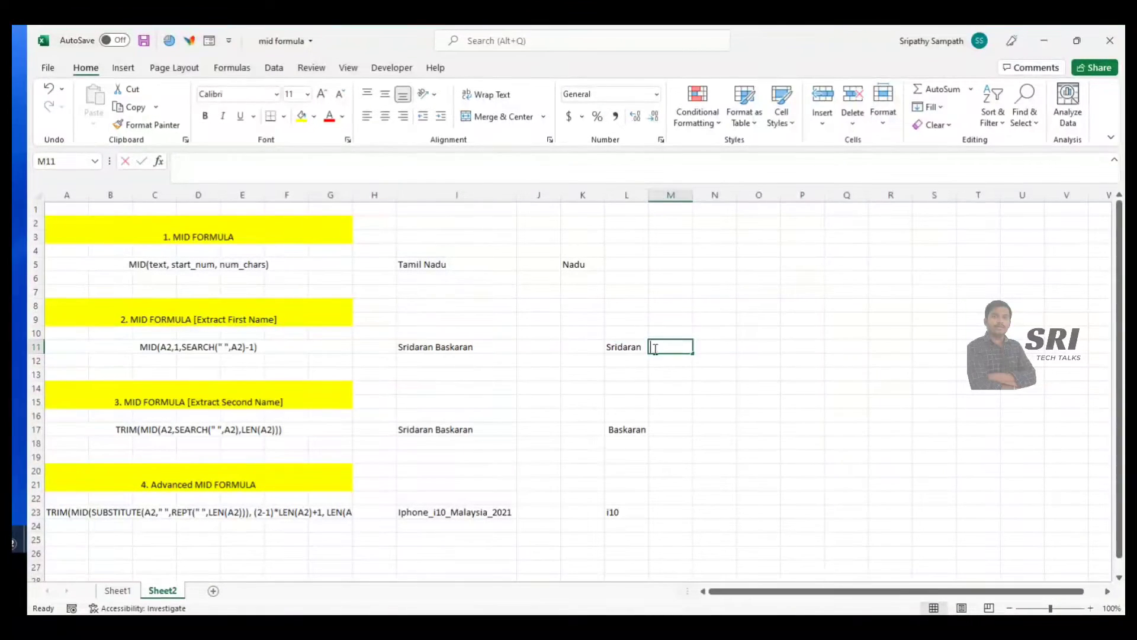
Build a SEARCH formula in M11 that finds the space position in I11, returning 9
{"action": "type", "text": "=se"}
{"action": "key", "text": "Tab"}
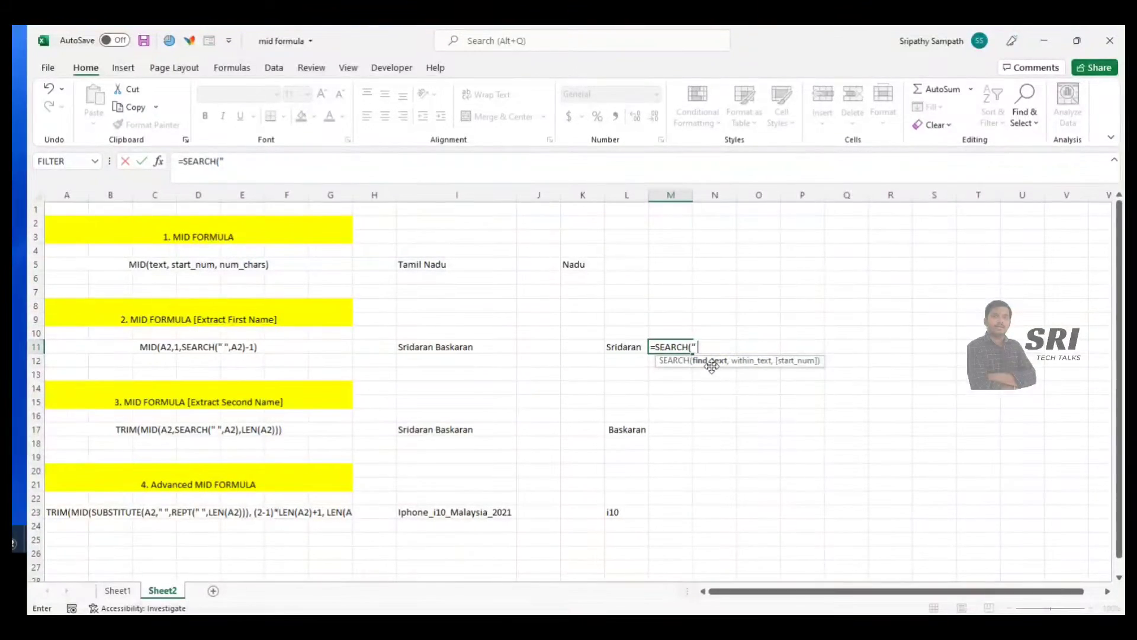
{"action": "type", "text": ","}
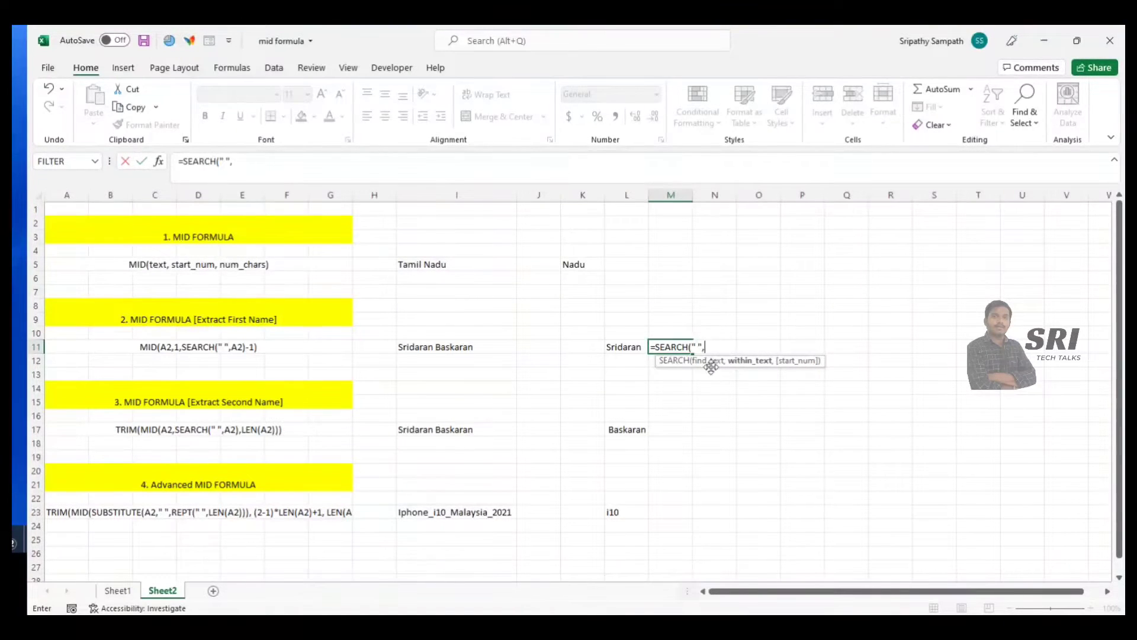
{"action": "left_click", "coordinate": [485, 348]}
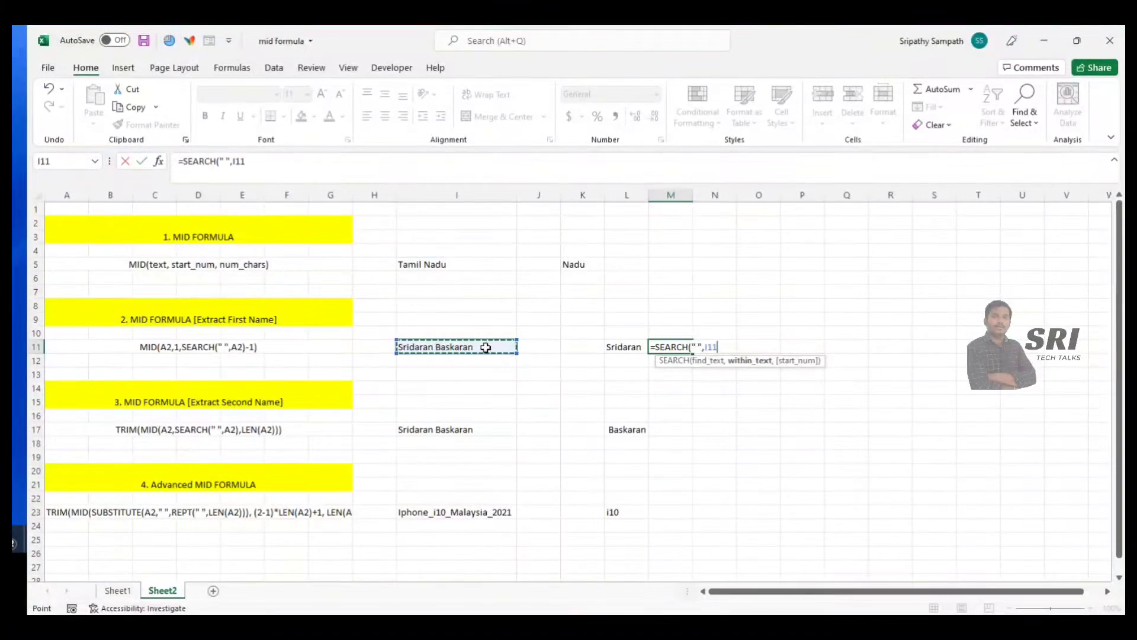
{"action": "type", "text": ","}
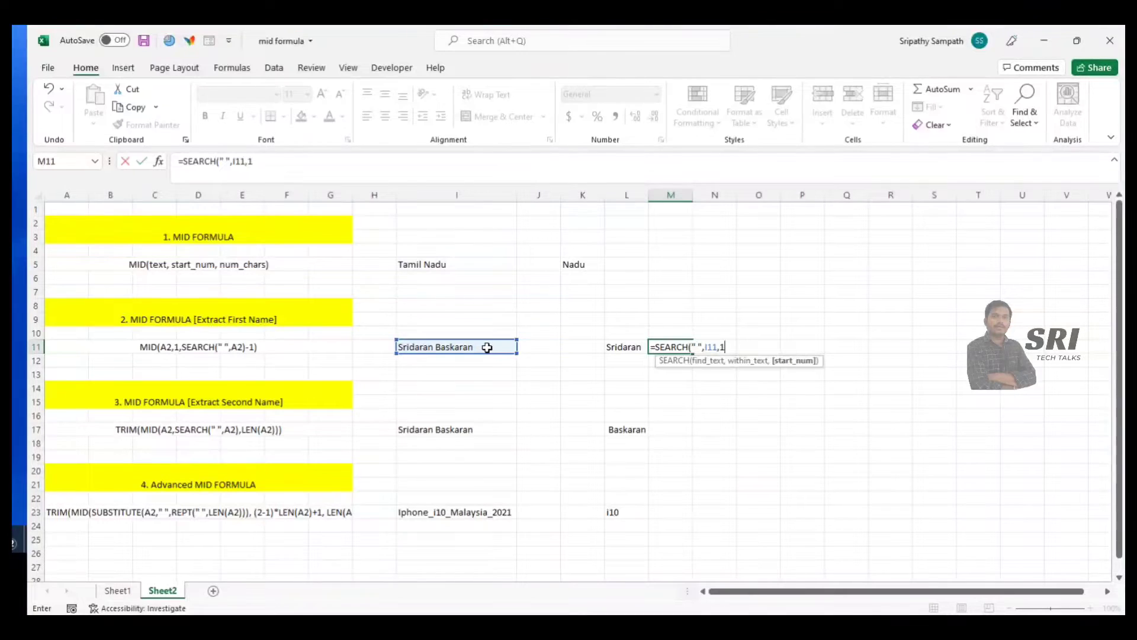
{"action": "type", "text": "1)"}
{"action": "key", "text": "Return"}
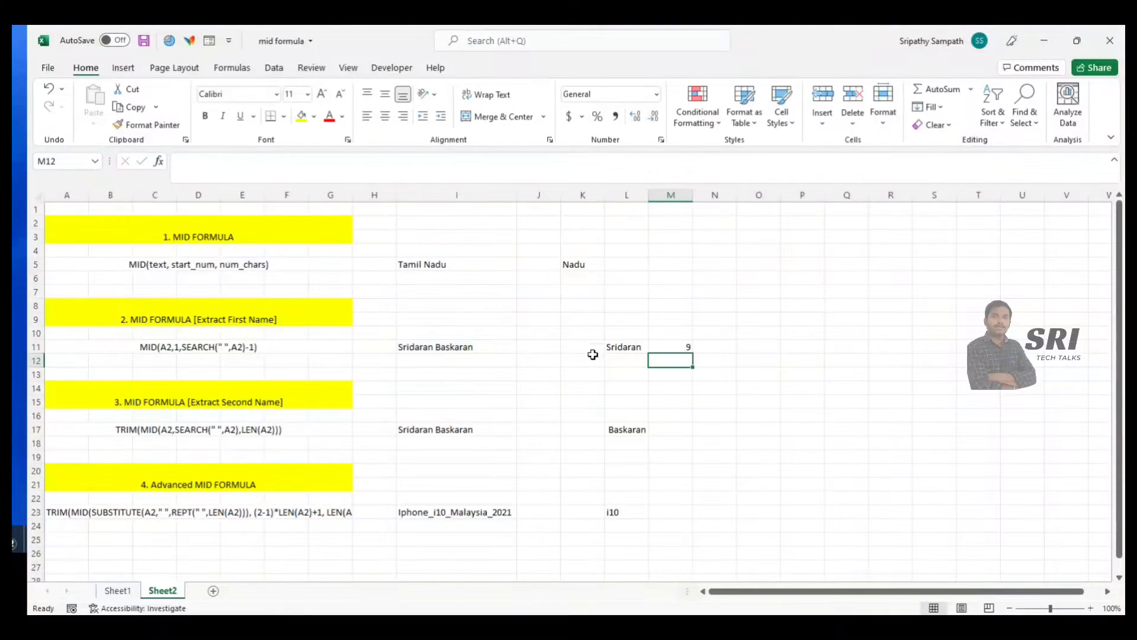
{"action": "left_click", "coordinate": [679, 347]}
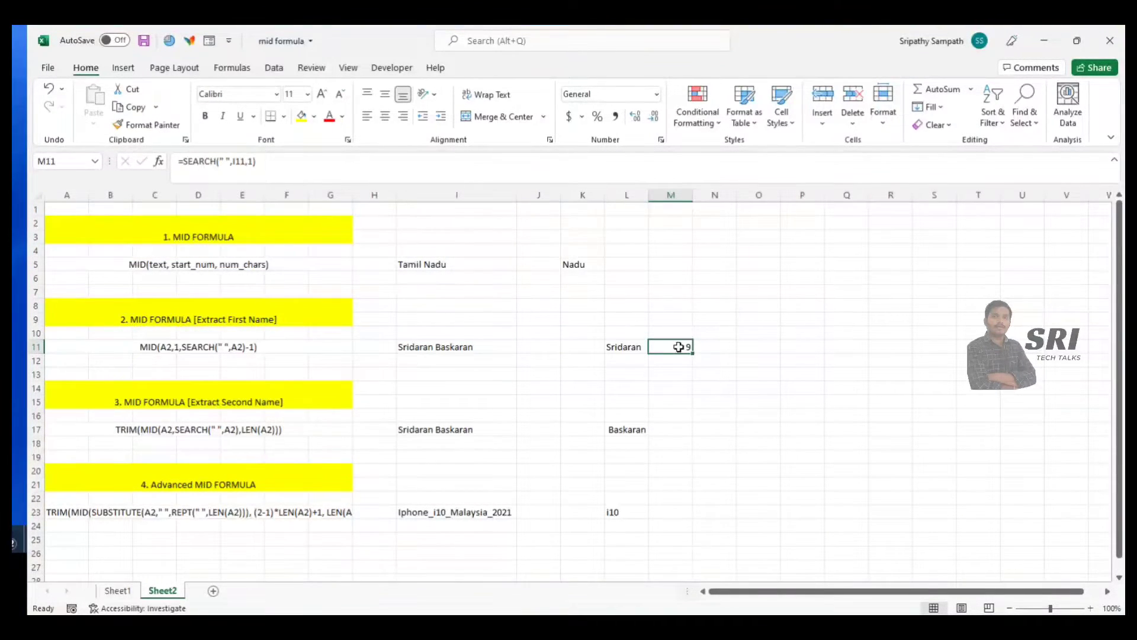
Replace the SEARCH length in L11's first-name formula with 9 and compare it with M11
{"action": "left_click", "coordinate": [625, 347]}
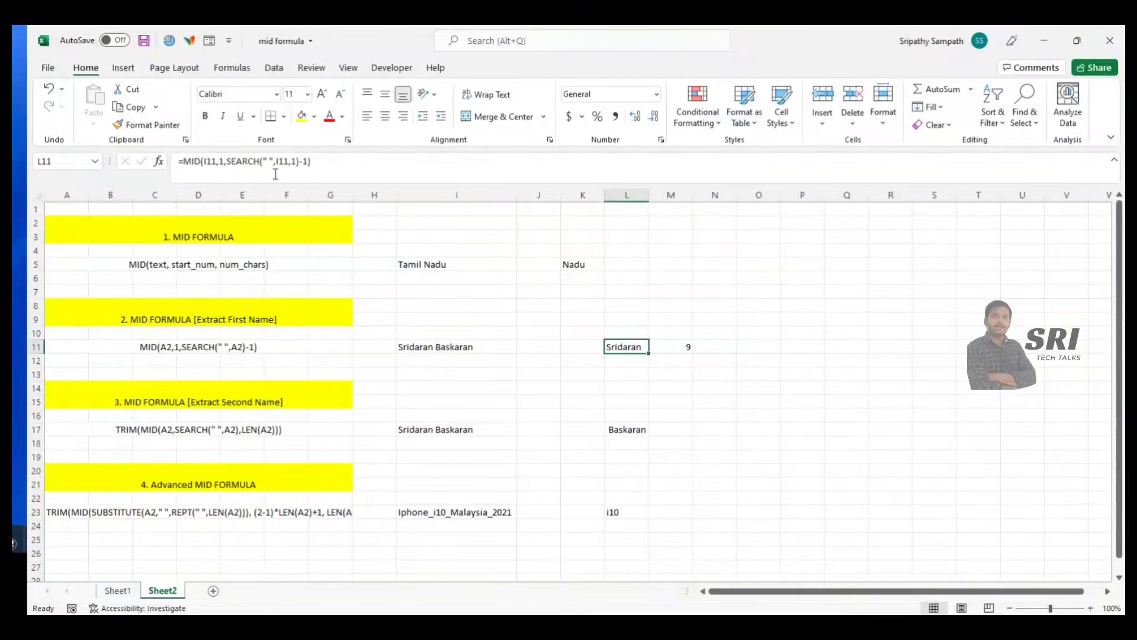
{"action": "left_click_drag", "start_coordinate": [226, 161], "coordinate": [306, 162]}
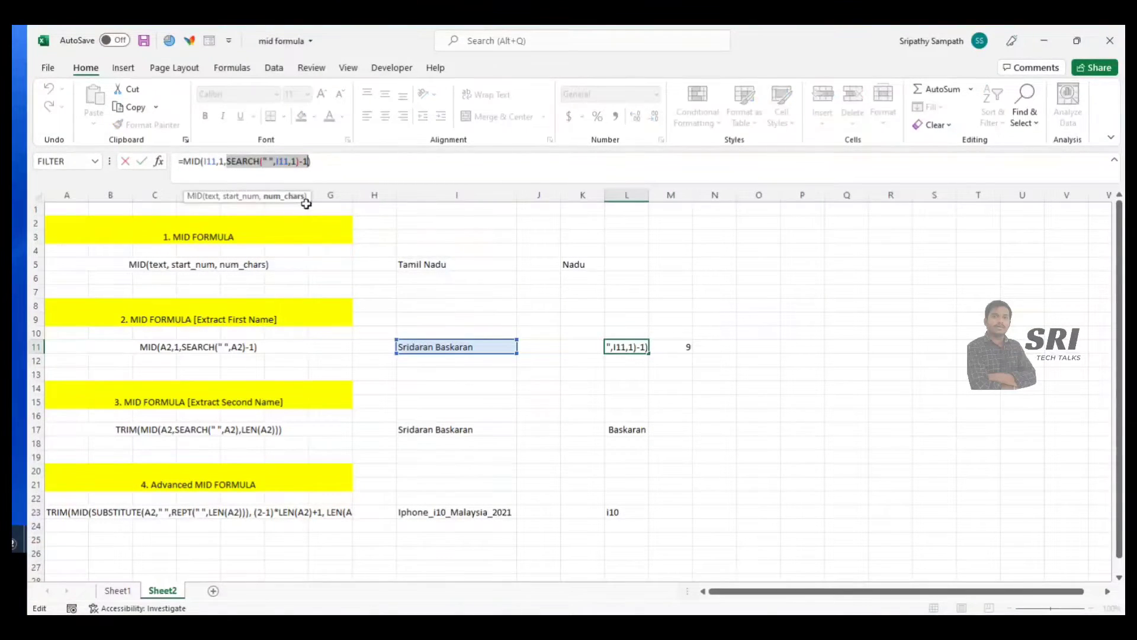
{"action": "type", "text": "9"}
{"action": "key", "text": "Return"}
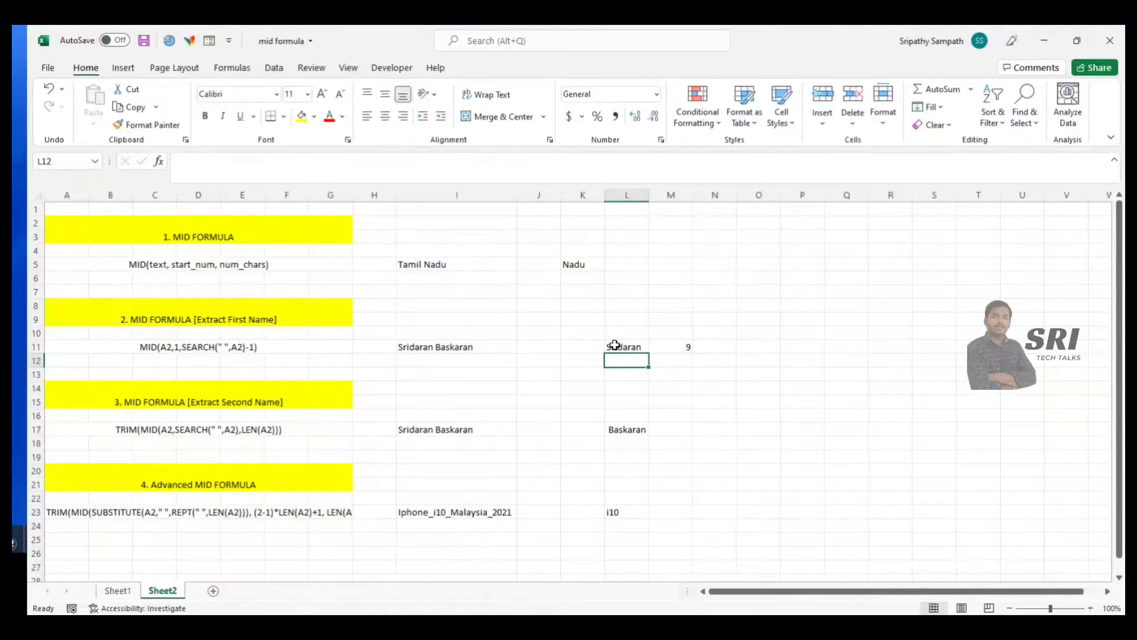
{"action": "left_click", "coordinate": [616, 345]}
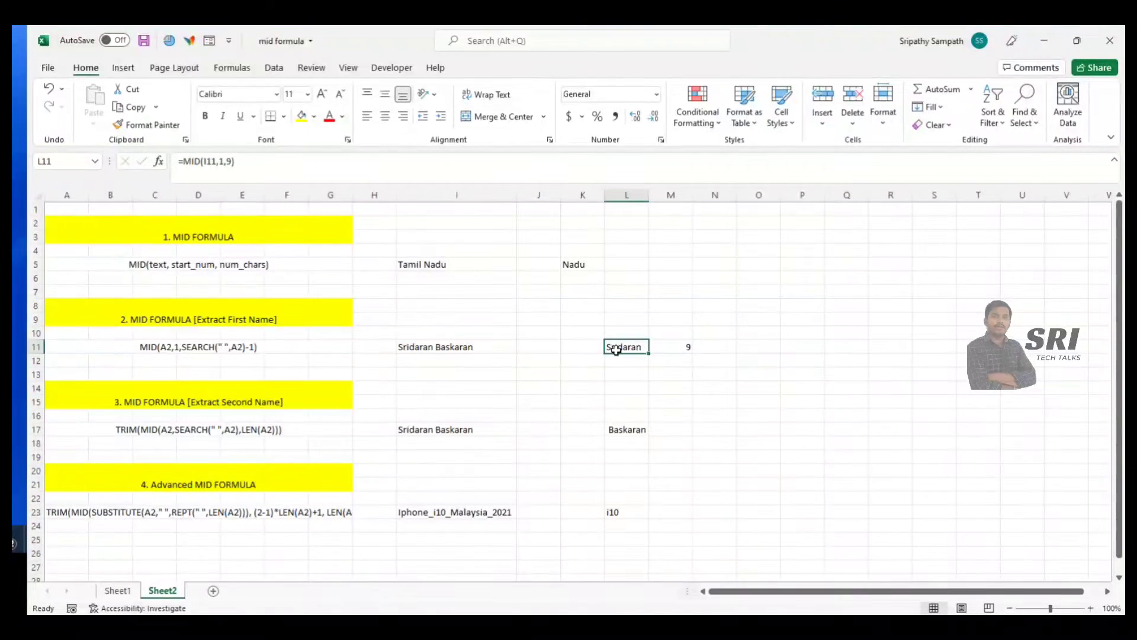
{"action": "left_click", "coordinate": [669, 346]}
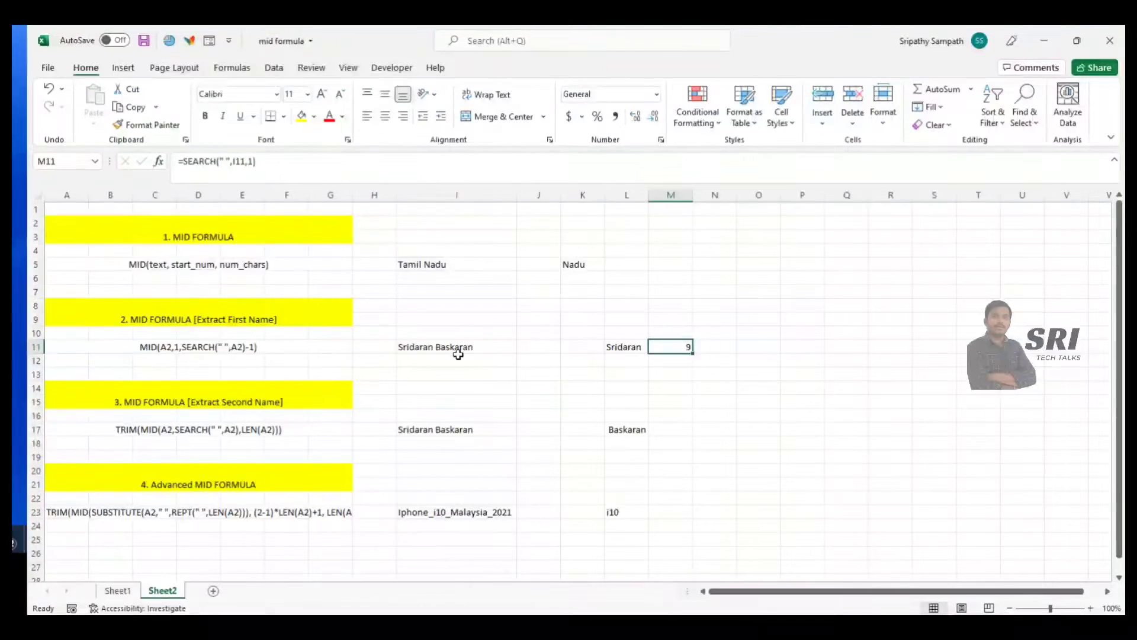
{"action": "left_click", "coordinate": [625, 352]}
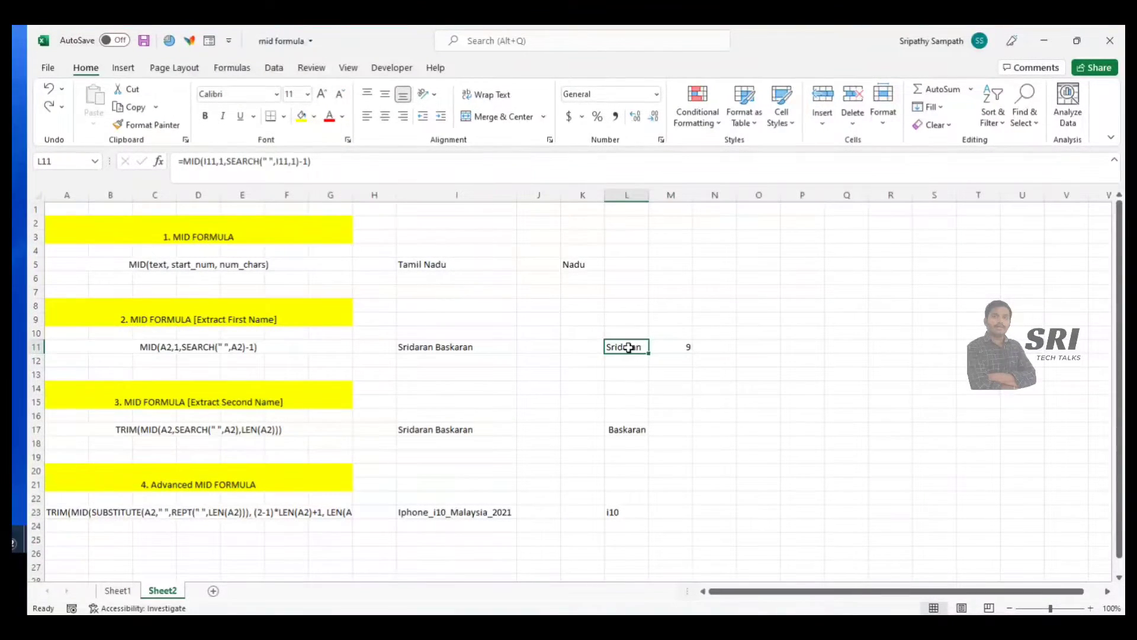
{"action": "key", "text": "Return"}
{"action": "left_click", "coordinate": [627, 346]}
Delete the helper value 9 from M11, keeping L11's first-name formula
{"action": "key", "text": "Right"}
{"action": "key", "text": "Delete"}
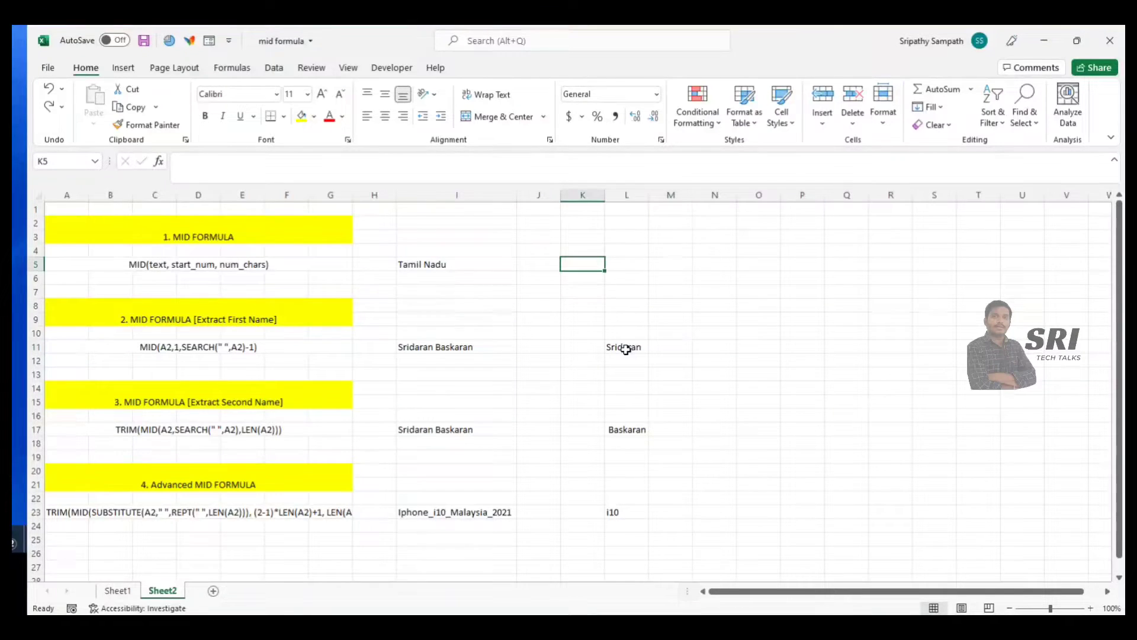
{"action": "left_click", "coordinate": [625, 349]}
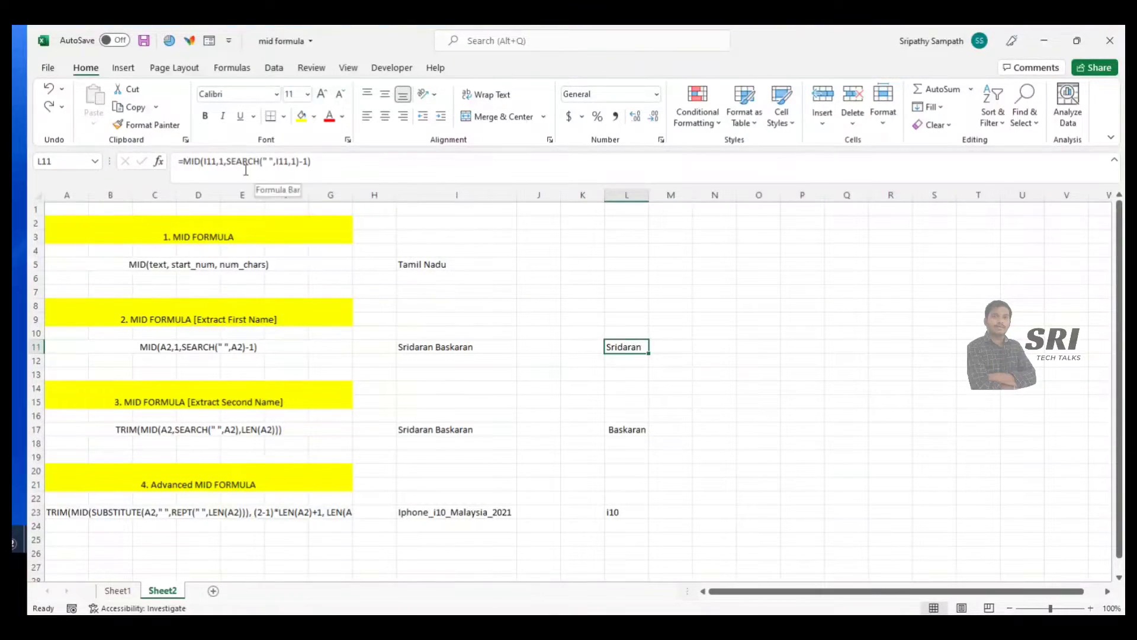
{"action": "left_click", "coordinate": [432, 350]}
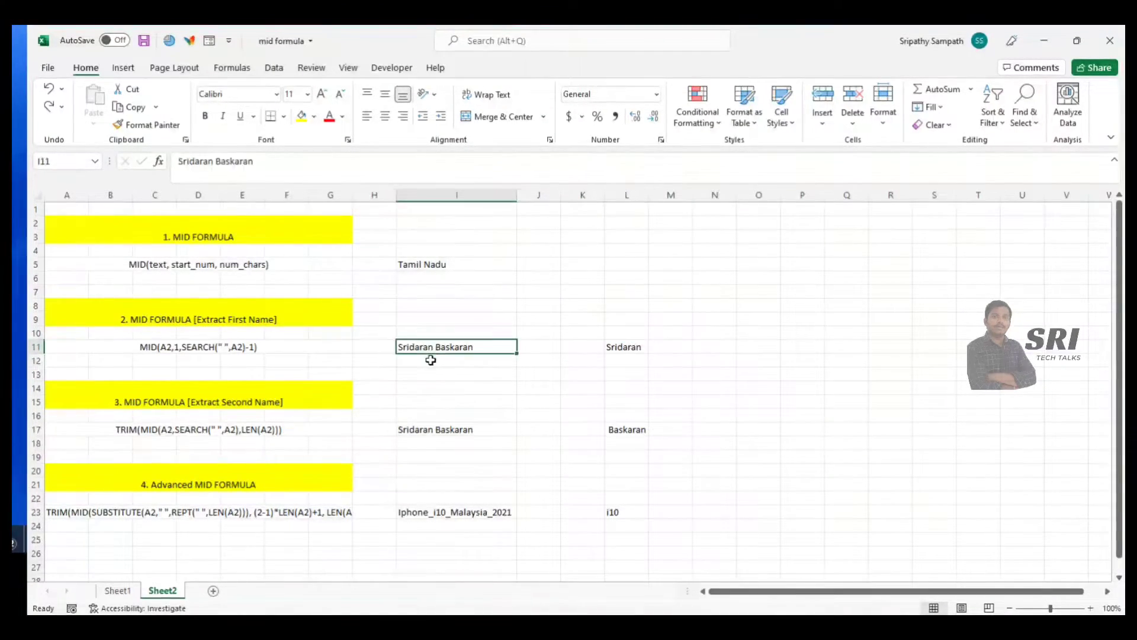
{"action": "left_click", "coordinate": [431, 359]}
{"action": "type", "text": "Kanna"}
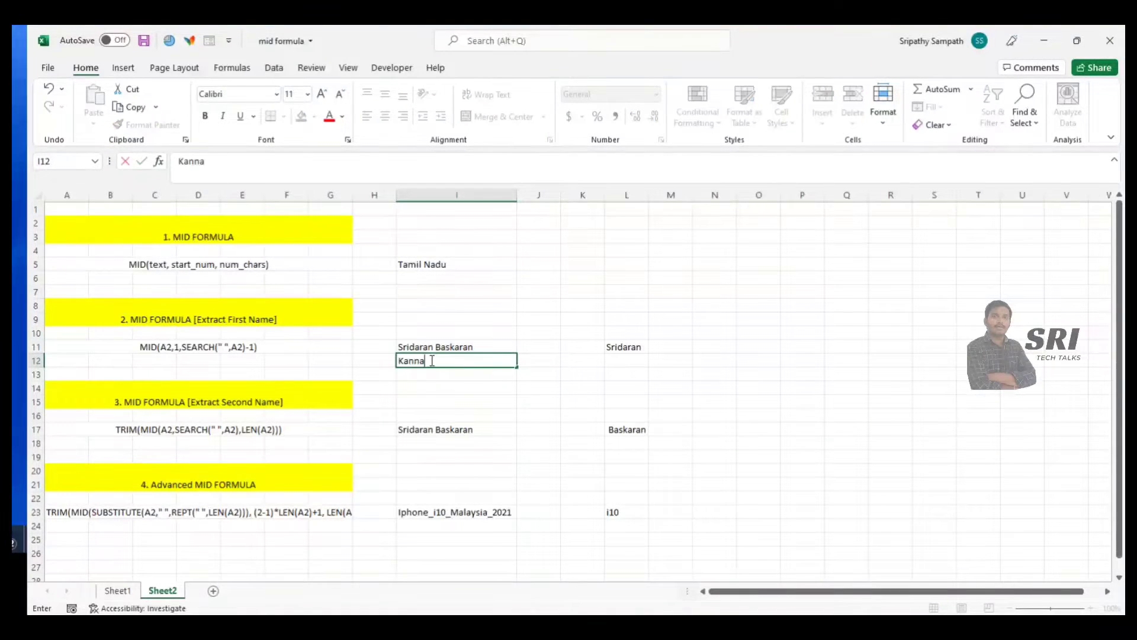
{"action": "type", "text": "n Shankar"}
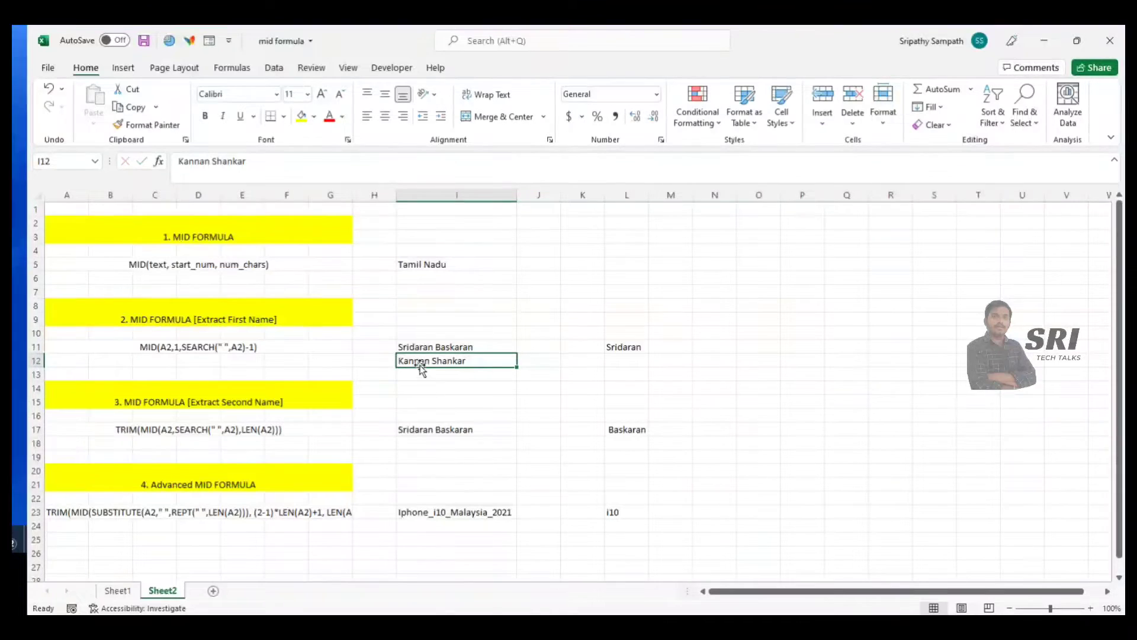
{"action": "left_click", "coordinate": [419, 350]}
{"action": "left_click", "coordinate": [417, 362]}
{"action": "left_click_drag", "start_coordinate": [624, 347], "coordinate": [625, 361]}
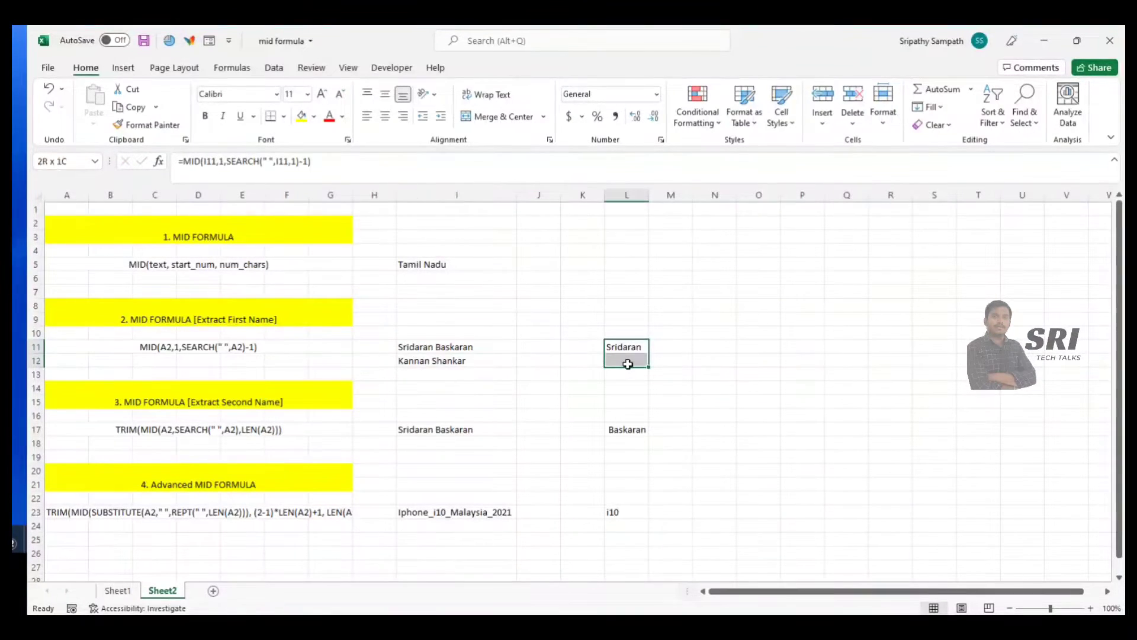
{"action": "key", "text": "ctrl+d"}
{"action": "left_click", "coordinate": [628, 361]}
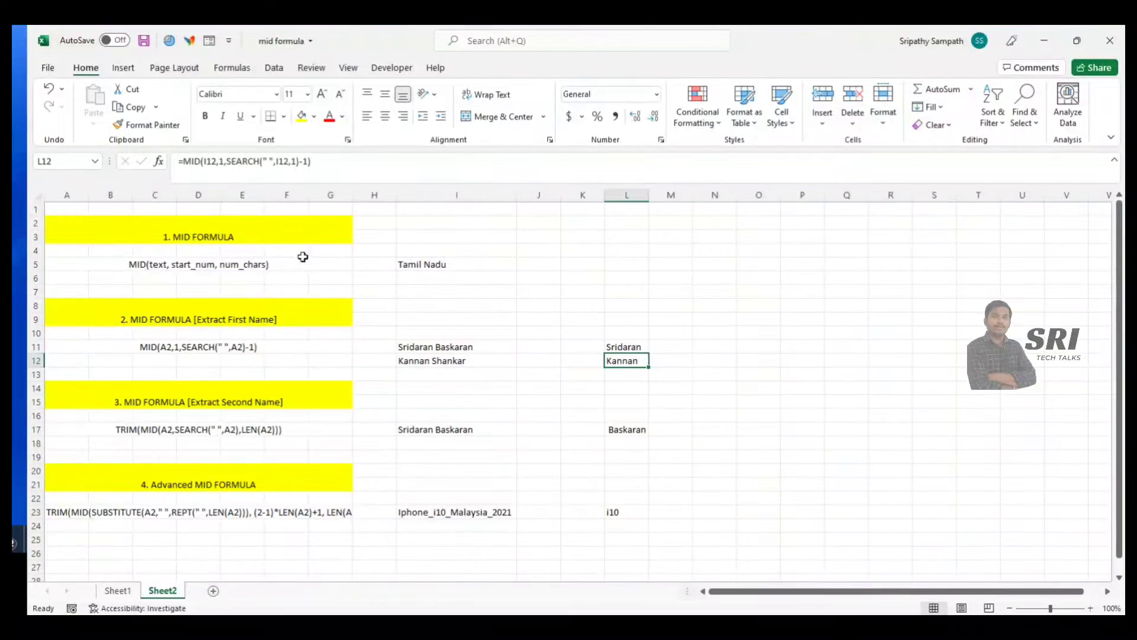
Test L12 by appending 'ffffff' to I12's first name, then undo the change
{"action": "left_click", "coordinate": [438, 363]}
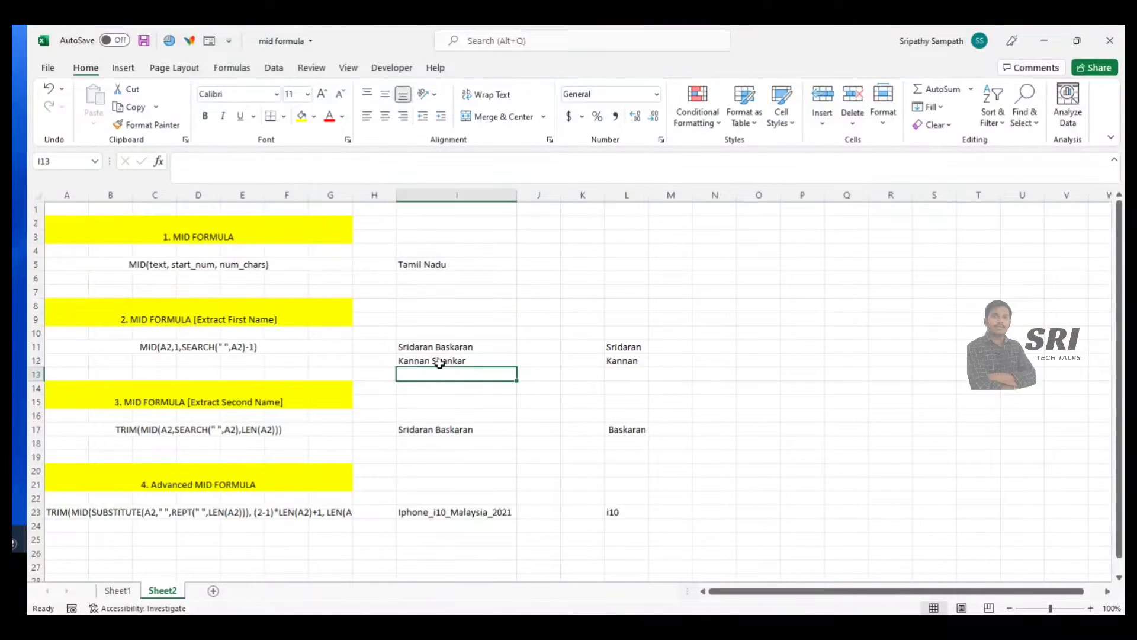
{"action": "left_click", "coordinate": [210, 160]}
{"action": "type", "text": "ffffff"}
{"action": "left_click", "coordinate": [444, 401]}
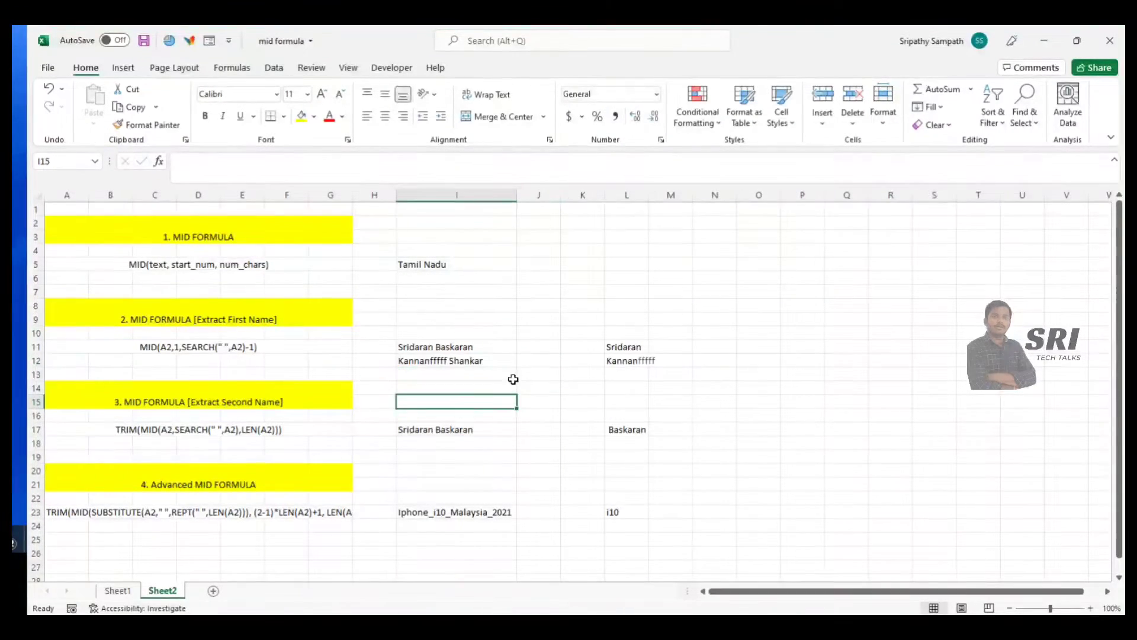
{"action": "left_click", "coordinate": [619, 362]}
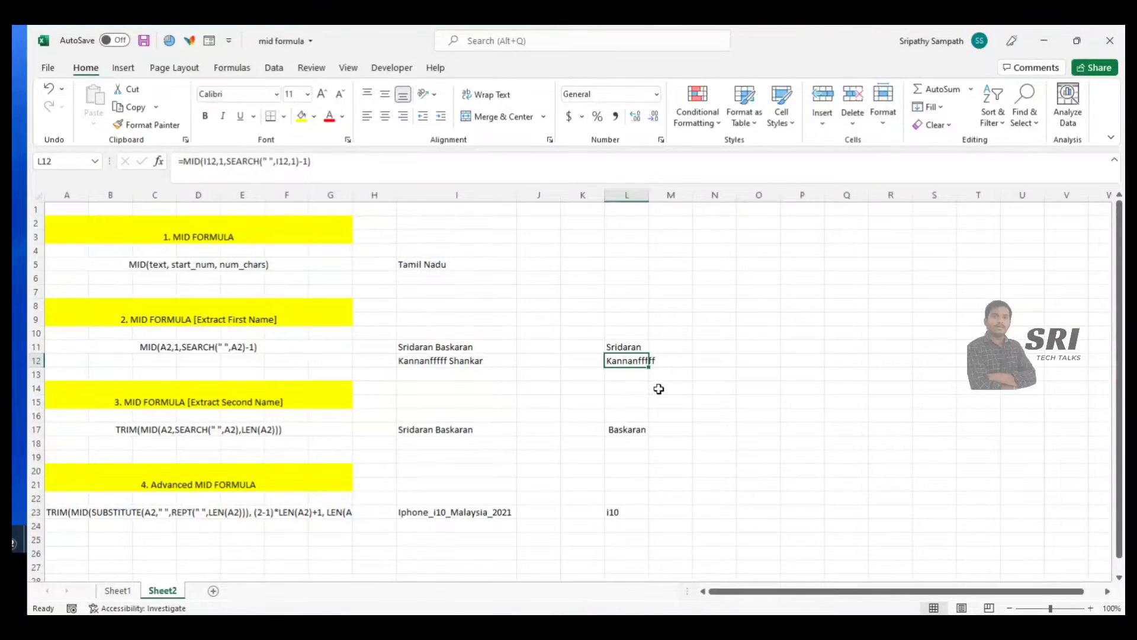
{"action": "key", "text": "ctrl+z"}
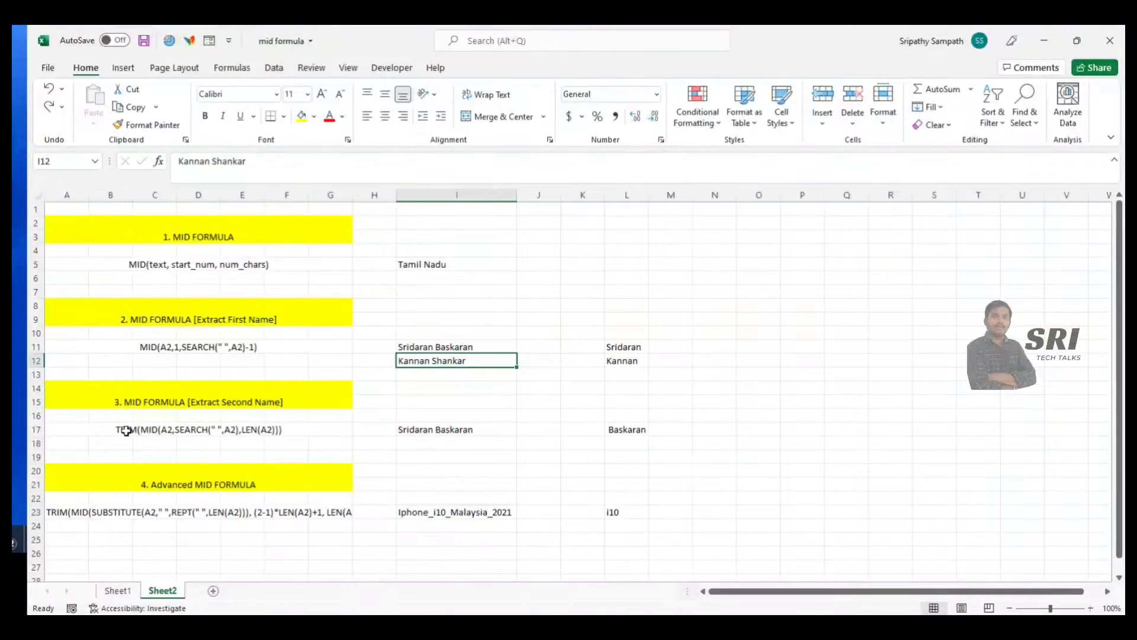
Walk through the SEARCH start and LEN(I17) length arguments of L17's formula, then copy L17
{"action": "left_click", "coordinate": [419, 432]}
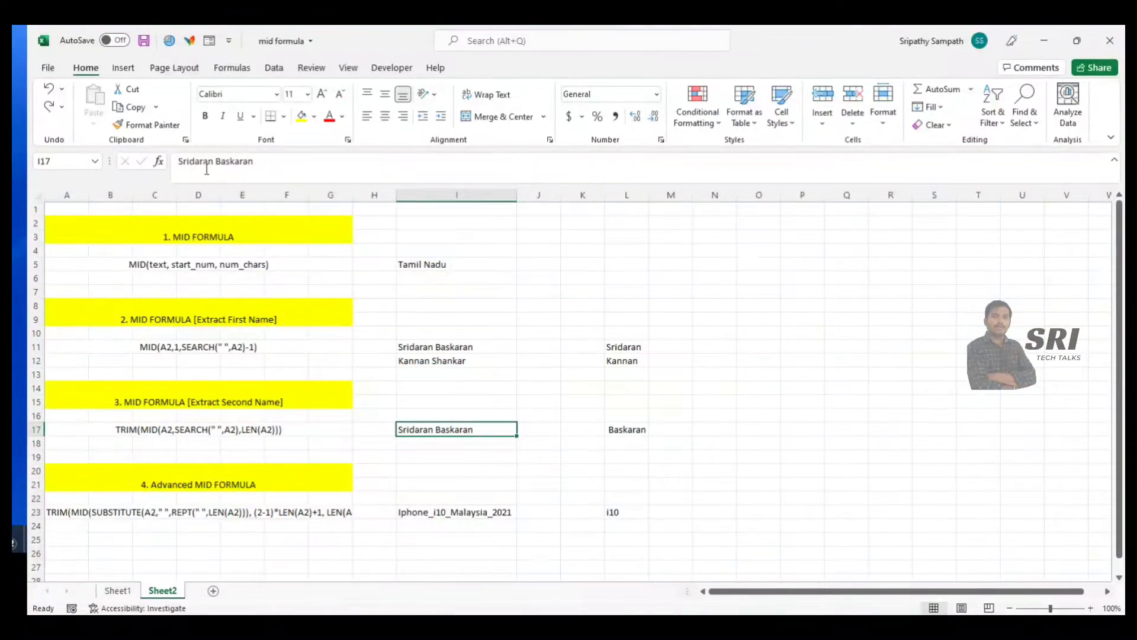
{"action": "left_click", "coordinate": [628, 430]}
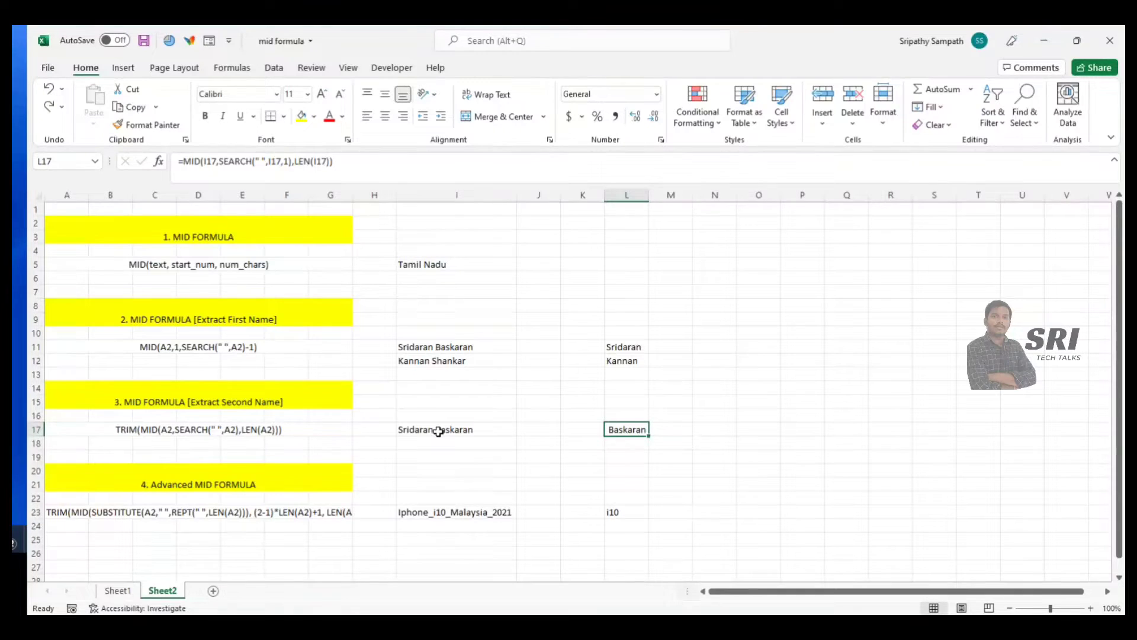
{"action": "double_click", "coordinate": [210, 161]}
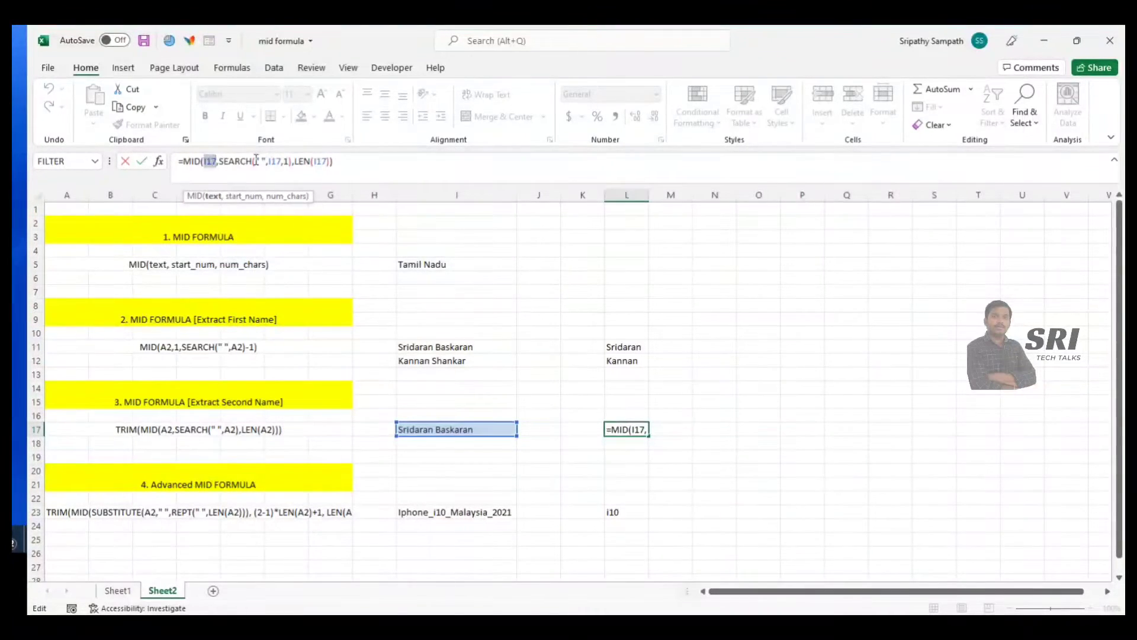
{"action": "left_click_drag", "start_coordinate": [256, 160], "coordinate": [266, 160]}
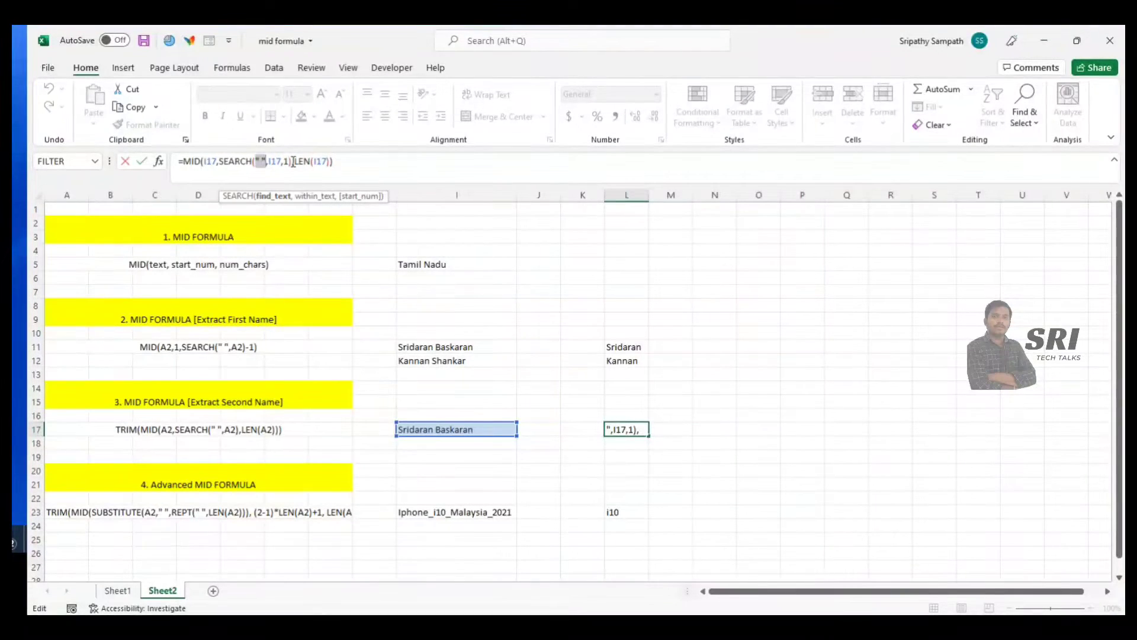
{"action": "left_click", "coordinate": [292, 161]}
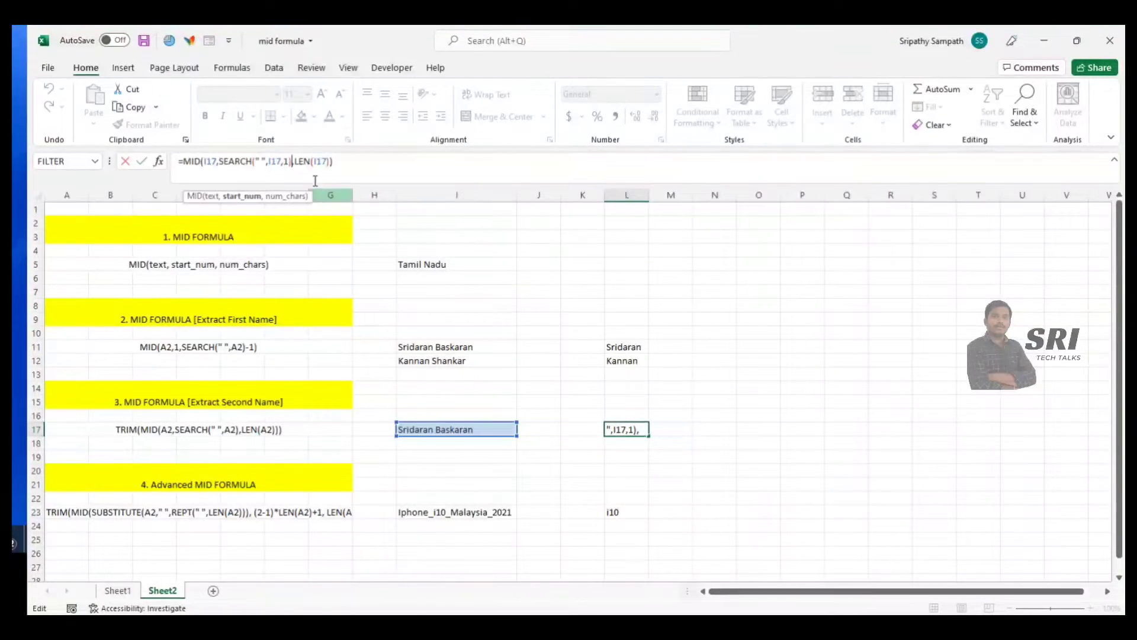
{"action": "left_click_drag", "start_coordinate": [294, 161], "coordinate": [334, 160]}
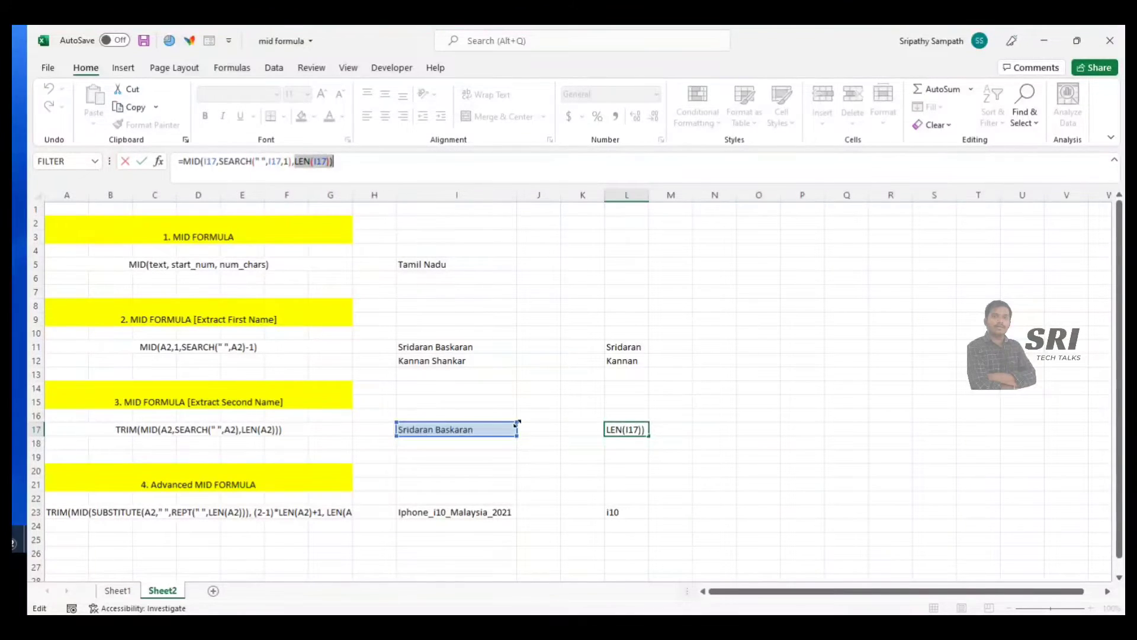
{"action": "left_click_drag", "start_coordinate": [220, 164], "coordinate": [334, 162]}
{"action": "key", "text": "ctrl+Return"}
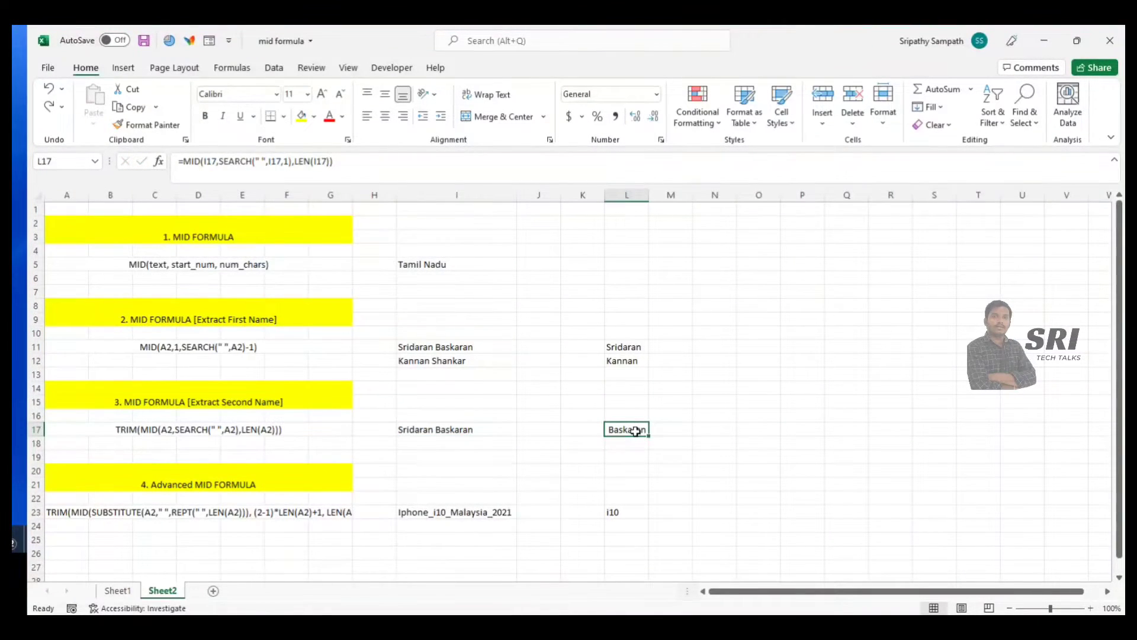
{"action": "key", "text": "ctrl+c"}
Paste L17's surname 'Baskaran' into M17 as values only and check for a leading space
{"action": "left_click", "coordinate": [675, 427]}
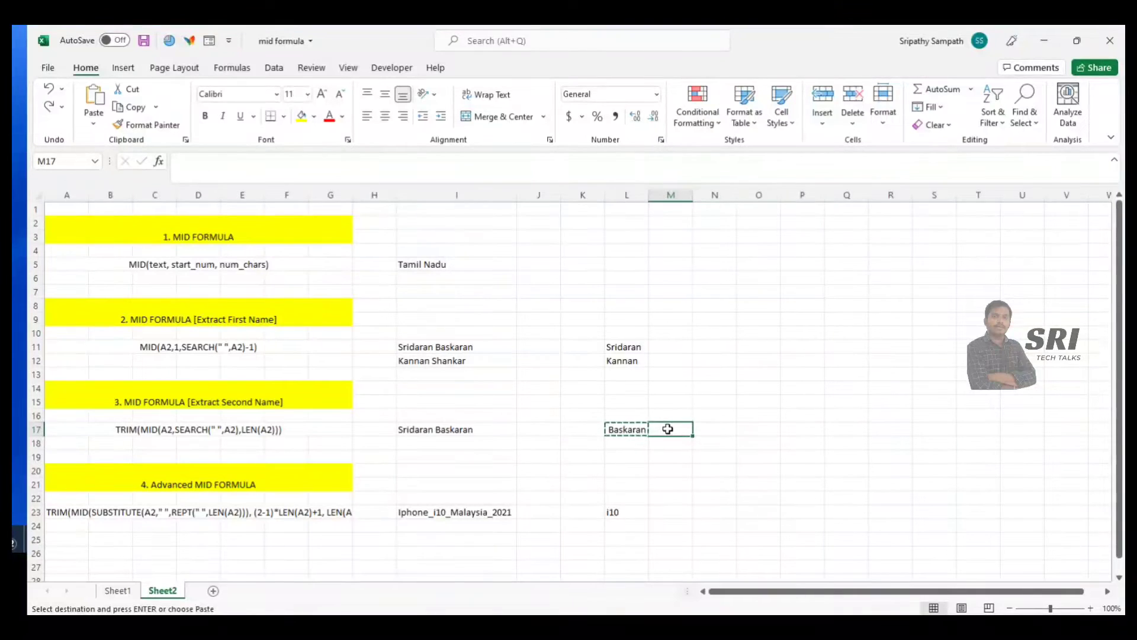
{"action": "key", "text": "ctrl+alt+v"}
{"action": "left_click", "coordinate": [426, 309]}
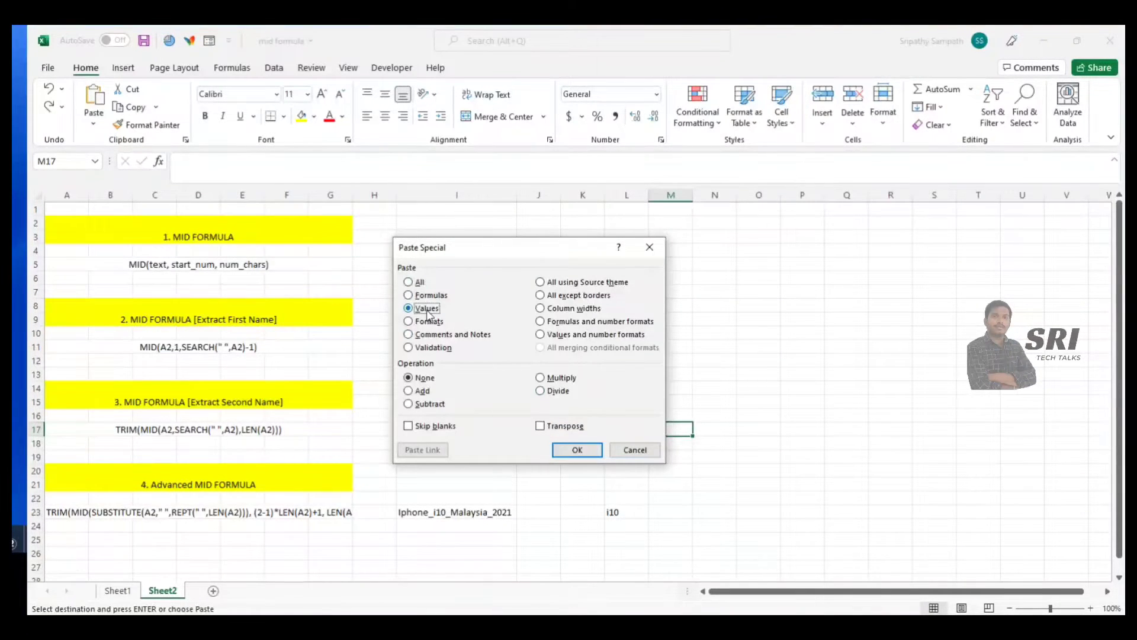
{"action": "left_click", "coordinate": [577, 450]}
{"action": "left_click", "coordinate": [268, 171]}
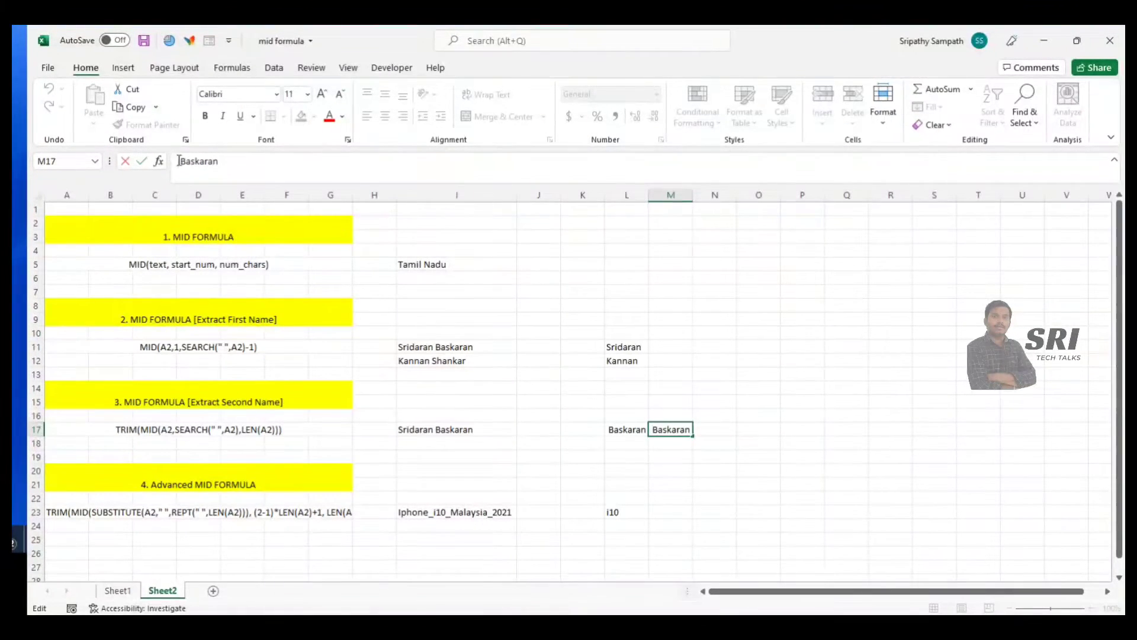
{"action": "key", "text": "Escape"}
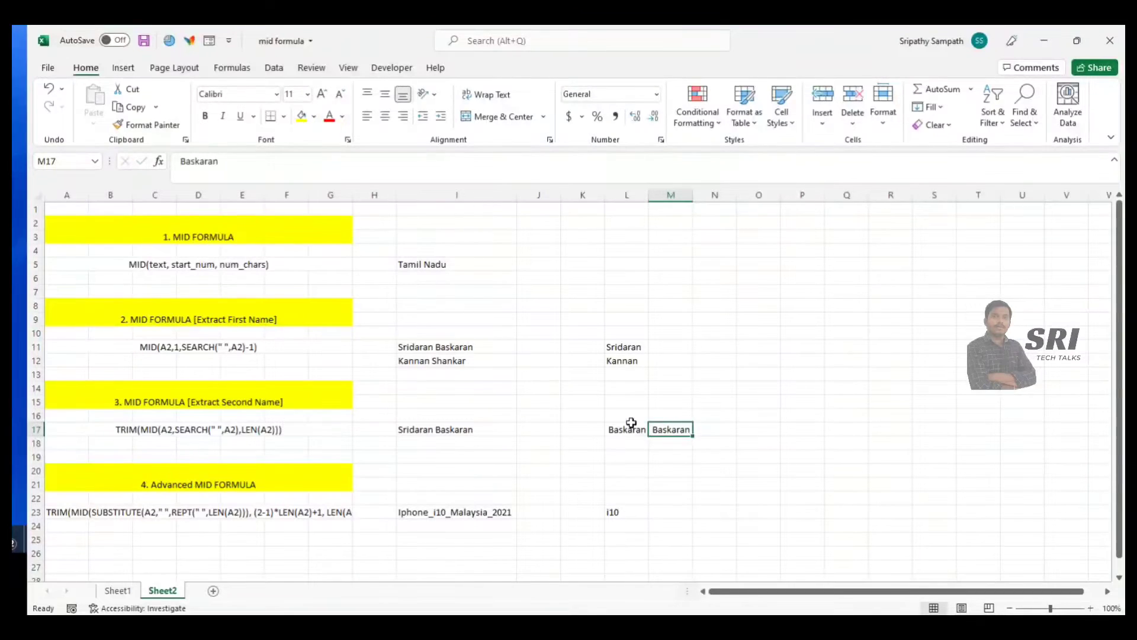
{"action": "left_click", "coordinate": [628, 427]}
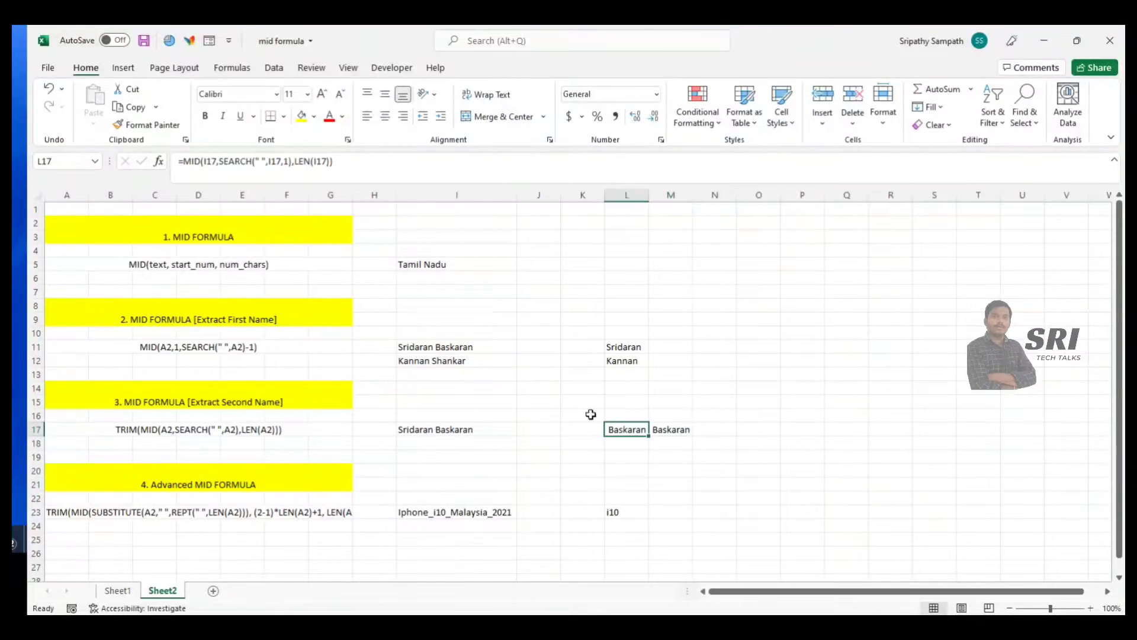
Add +1 to L17's SEARCH start position so the surname skips the space
{"action": "left_click", "coordinate": [291, 161]}
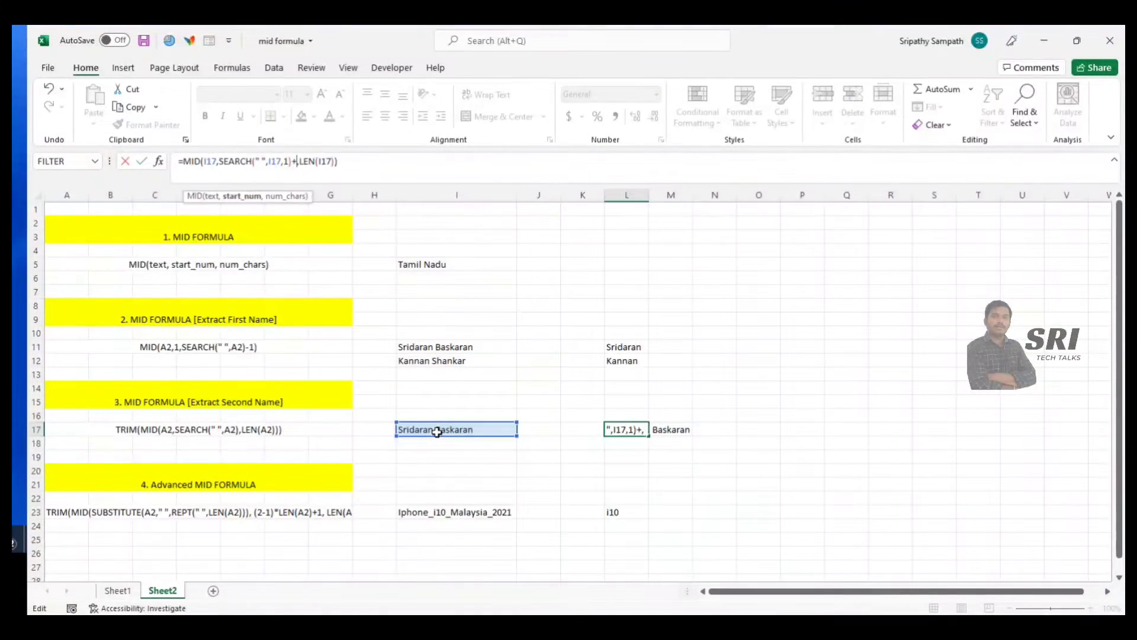
{"action": "key", "text": "End"}
{"action": "key", "text": "Return"}
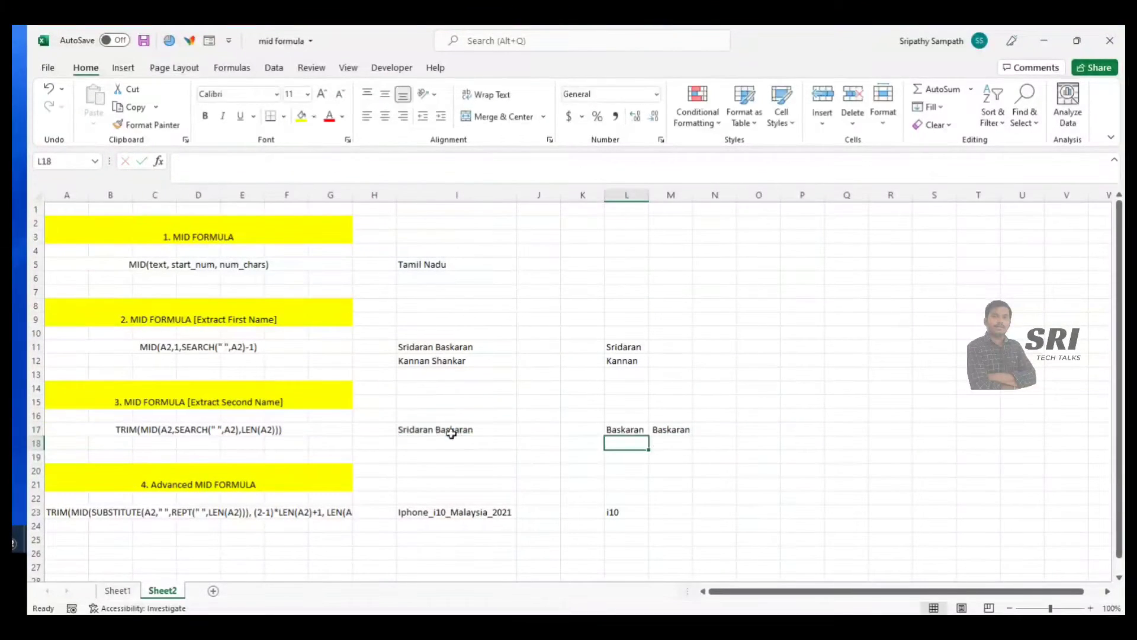
{"action": "left_click", "coordinate": [618, 429]}
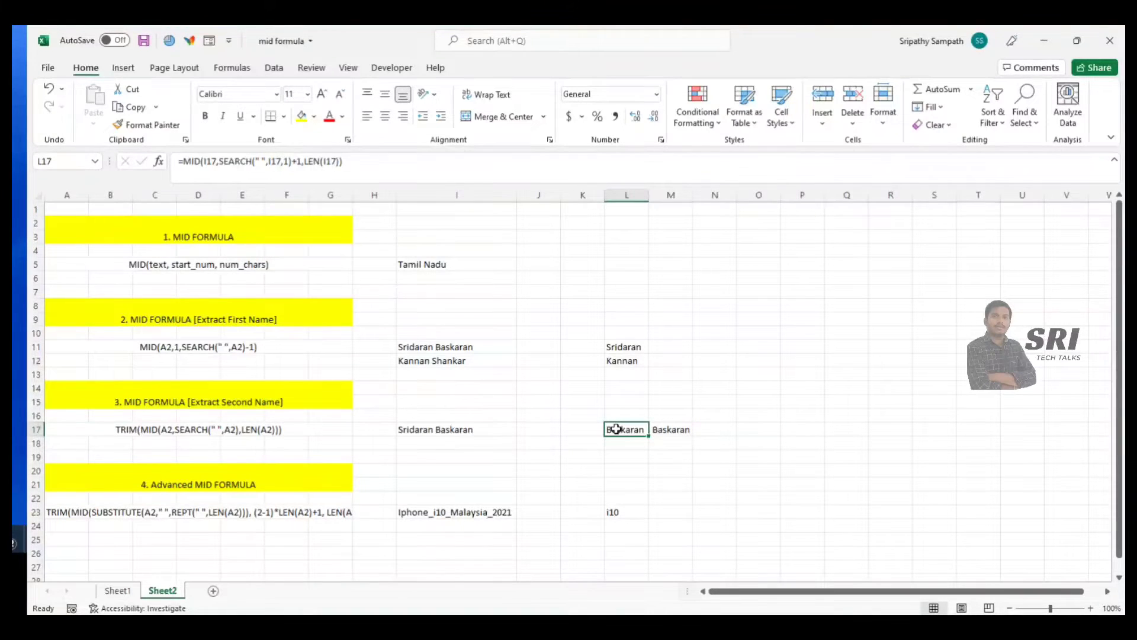
Clear the pasted surname value from M17
{"action": "left_click", "coordinate": [677, 426]}
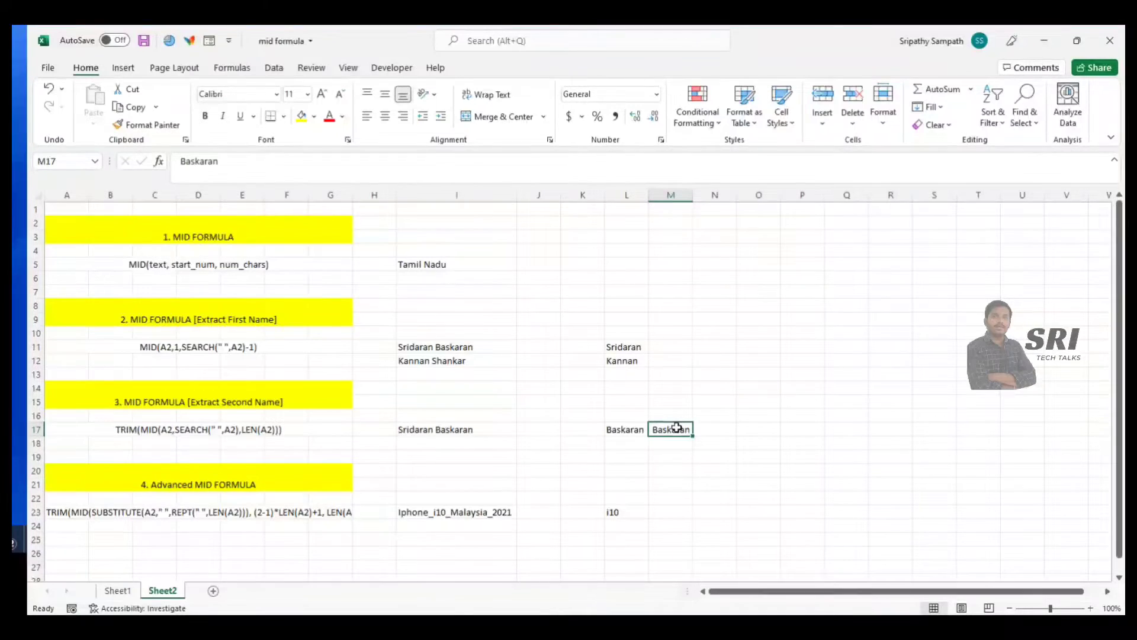
{"action": "key", "text": "Delete"}
{"action": "left_click", "coordinate": [640, 428]}
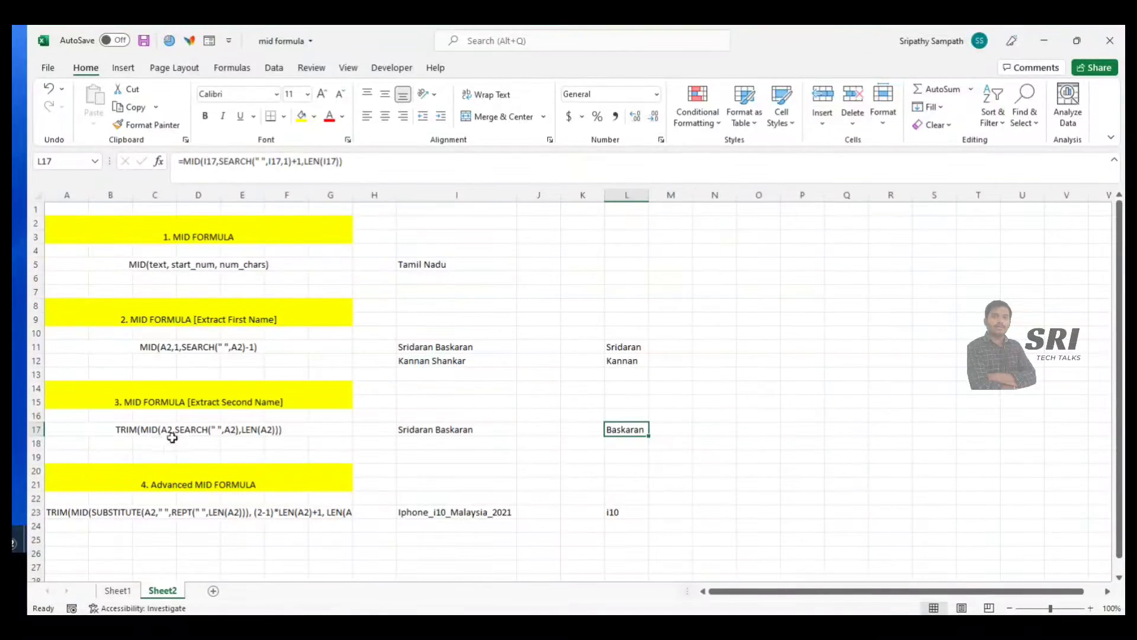
{"action": "left_click", "coordinate": [119, 430]}
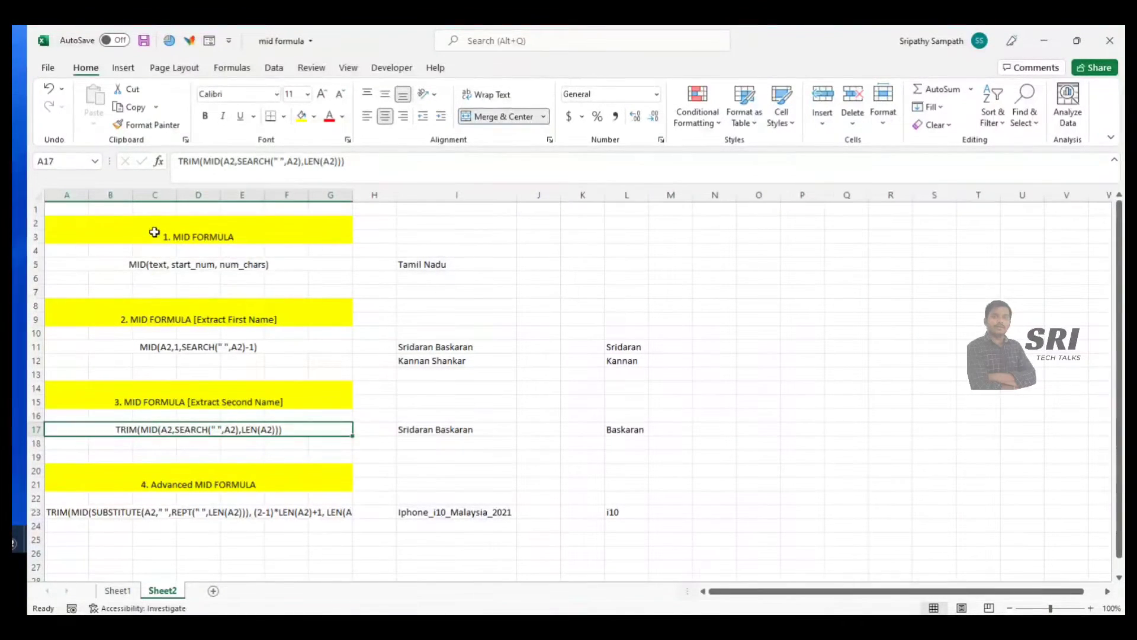
Enter =TRIM(I17) in N17 to return the full name without extra spaces
{"action": "left_click", "coordinate": [703, 430]}
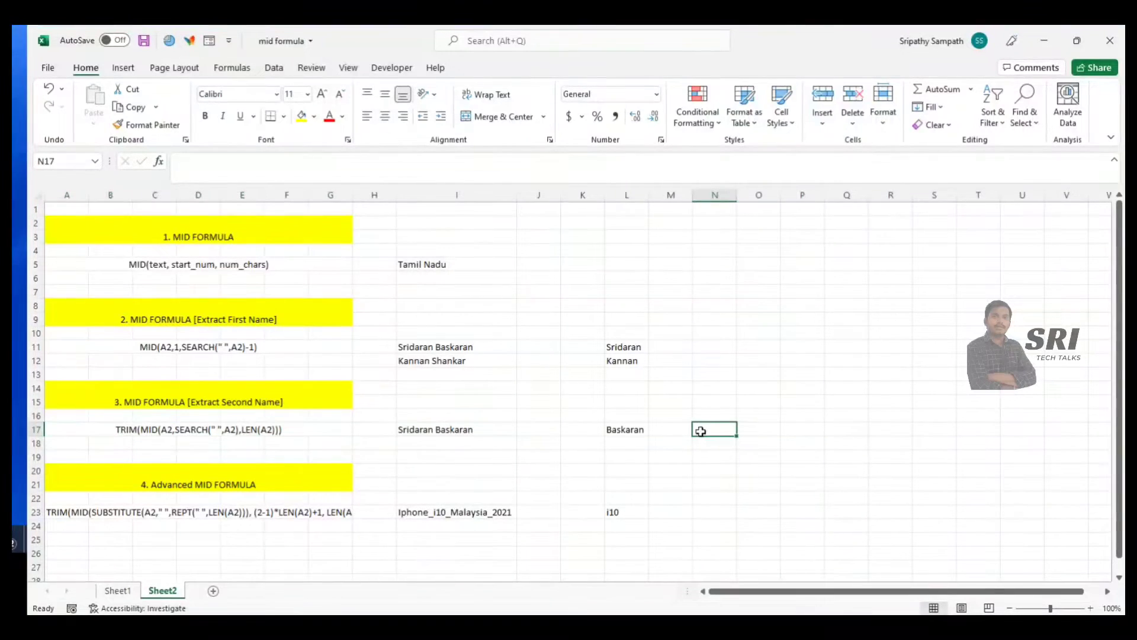
{"action": "type", "text": "=tri"}
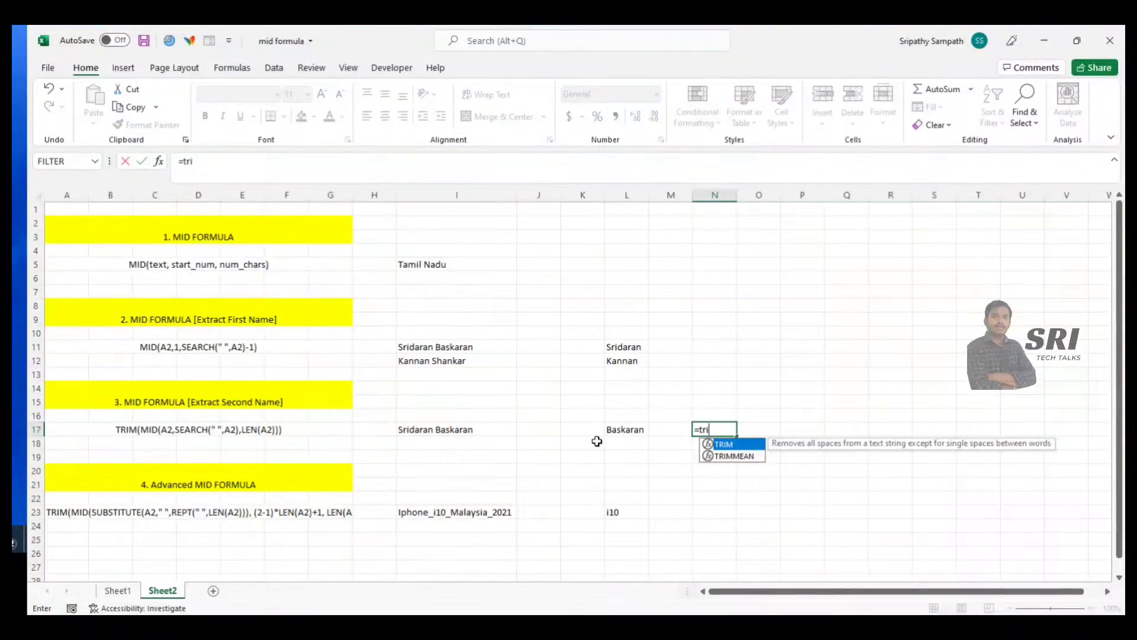
{"action": "key", "text": "Tab"}
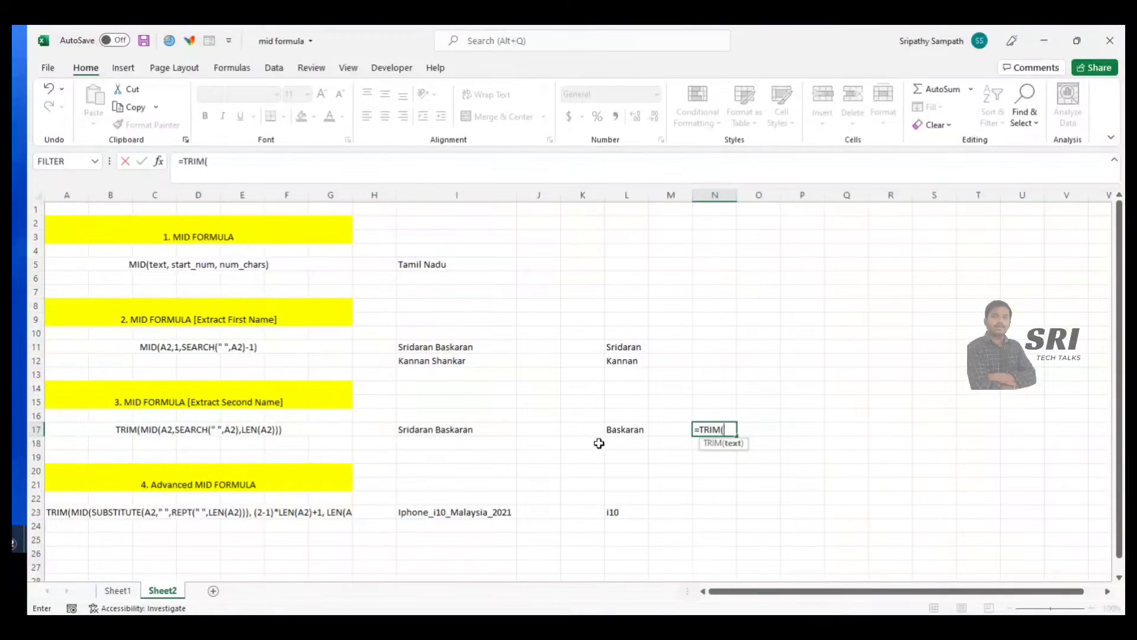
{"action": "left_click", "coordinate": [414, 431]}
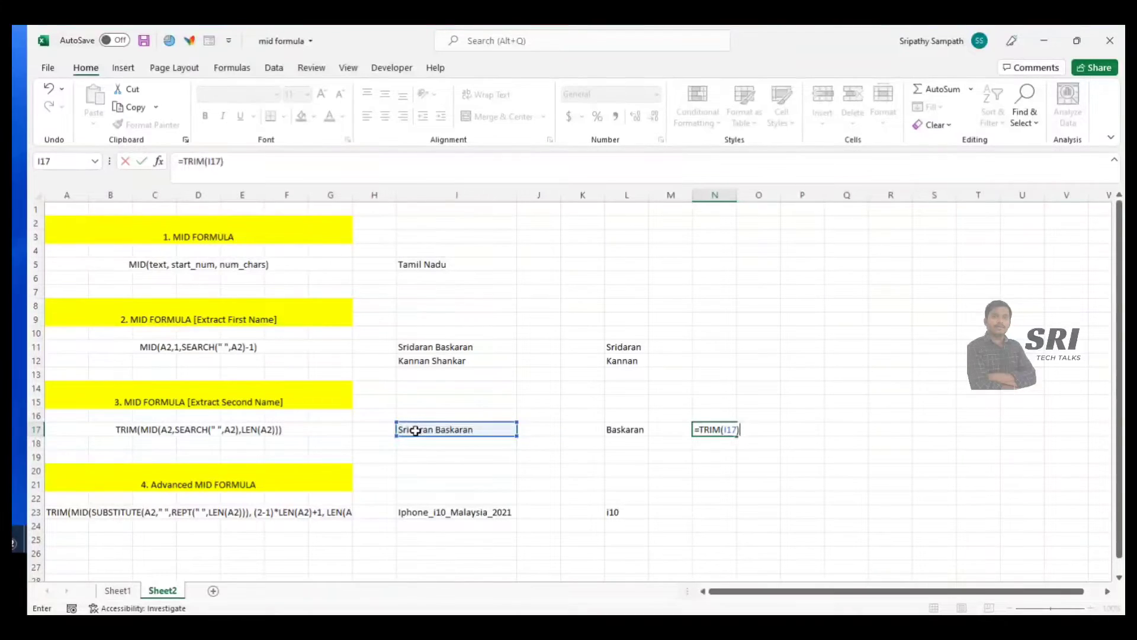
{"action": "key", "text": "Return"}
{"action": "left_click", "coordinate": [713, 431]}
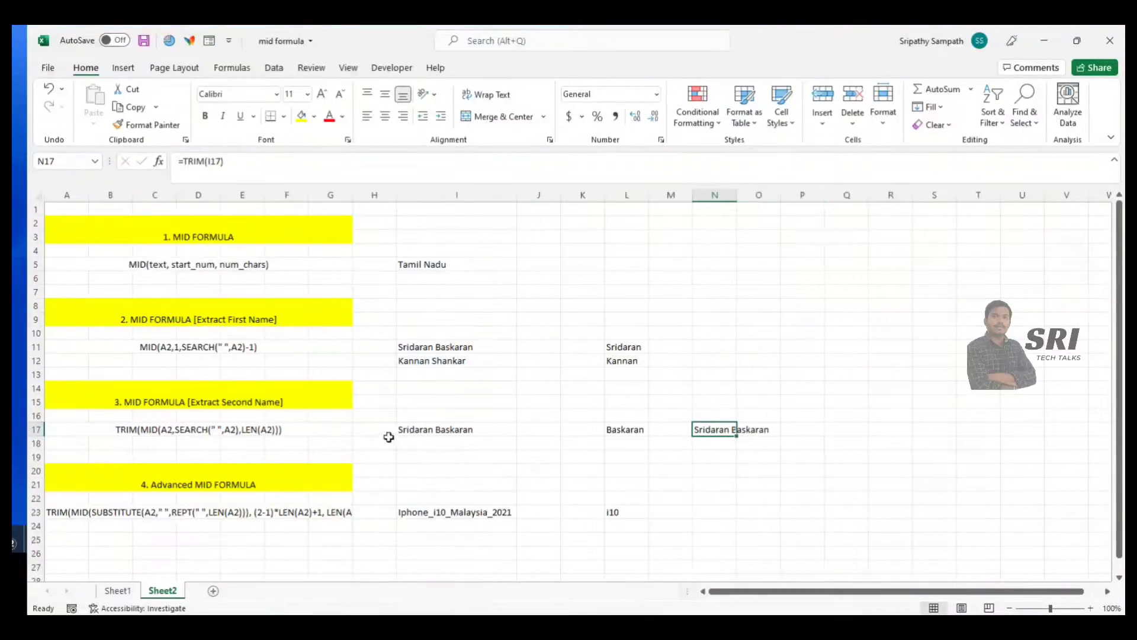
{"action": "left_click", "coordinate": [450, 431]}
{"action": "left_click", "coordinate": [723, 430]}
Compare L17's surname formula with I17 and begin editing it in the formula bar
{"action": "left_click", "coordinate": [635, 429]}
{"action": "left_click", "coordinate": [451, 432]}
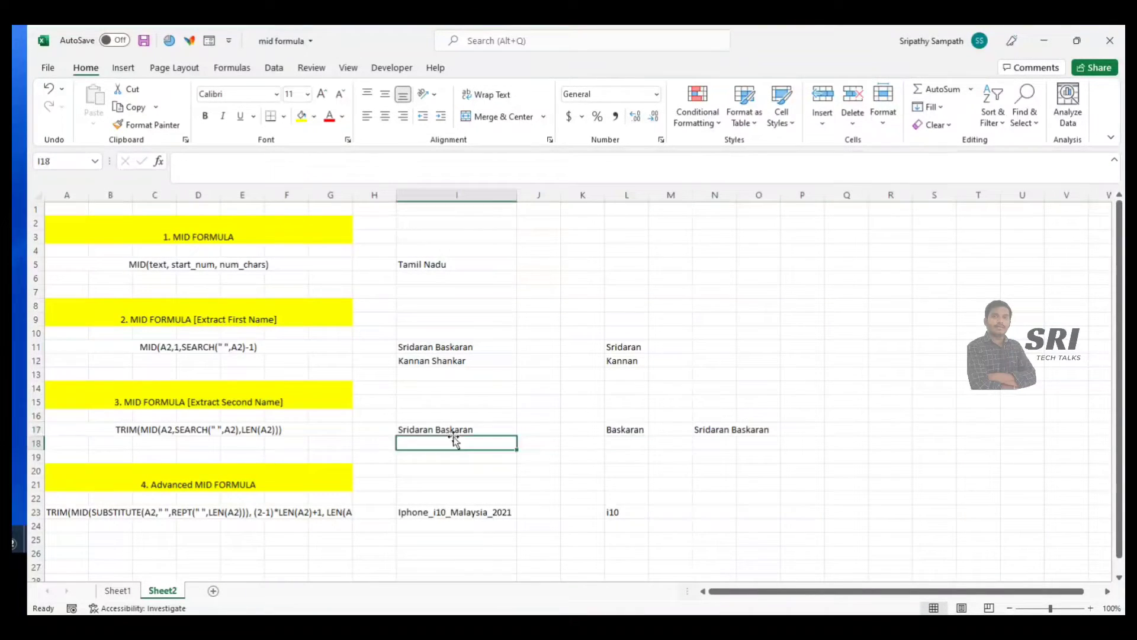
{"action": "left_click", "coordinate": [619, 432]}
{"action": "left_click", "coordinate": [299, 161]}
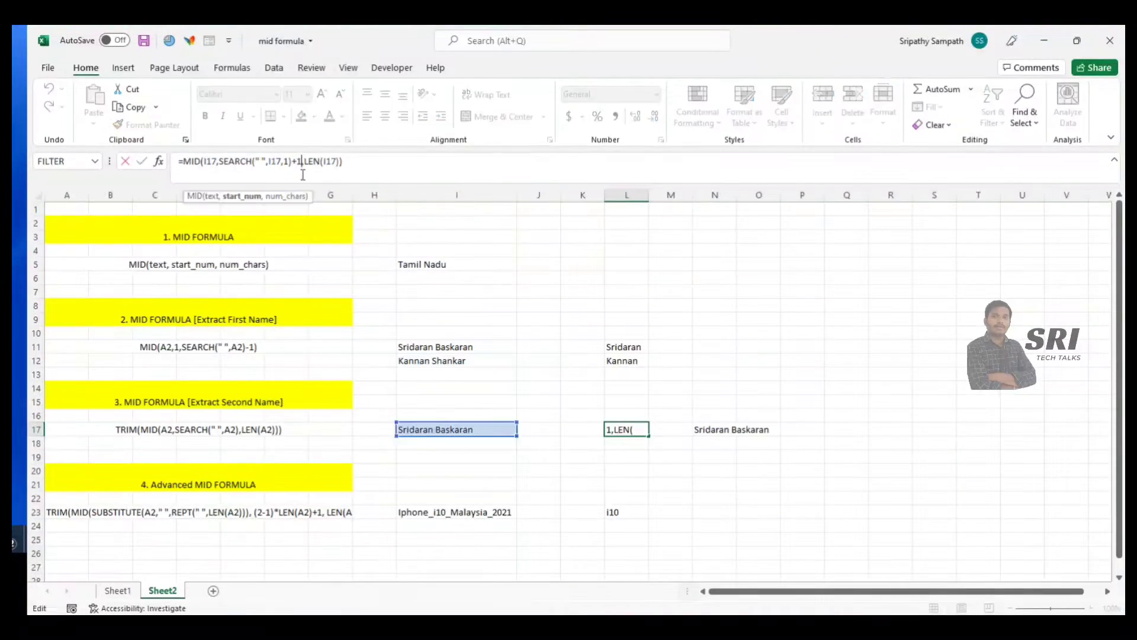
Remove L17's +1 offset and enter =TRIM(L17) in N17
{"action": "key", "text": "BackSpace"}
{"action": "key", "text": "Return"}
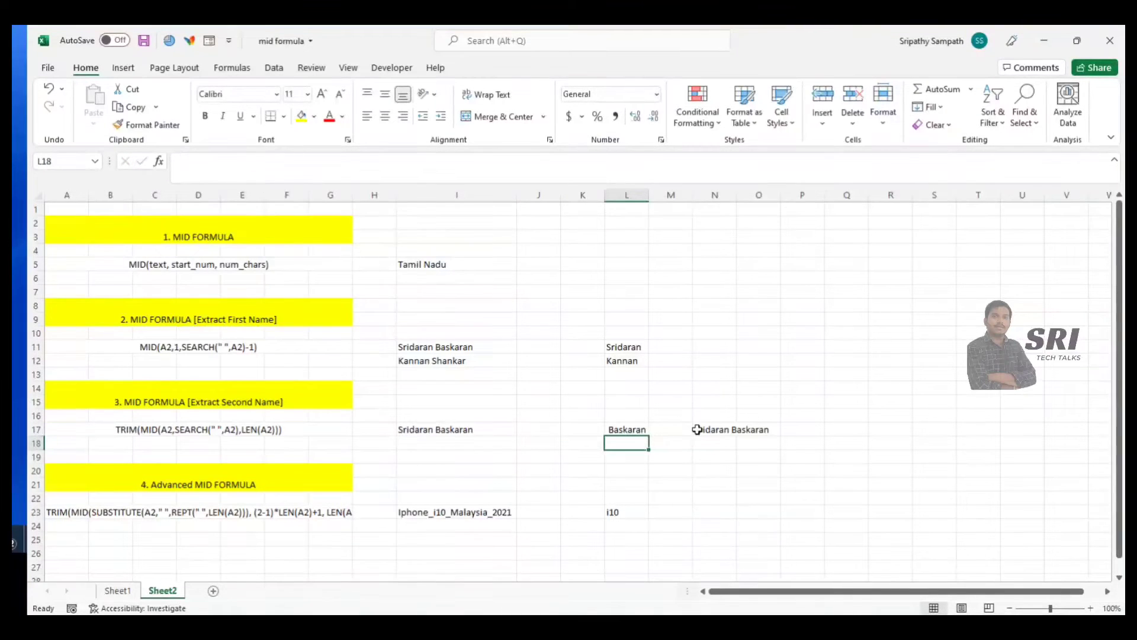
{"action": "left_click", "coordinate": [702, 428]}
{"action": "type", "text": "="}
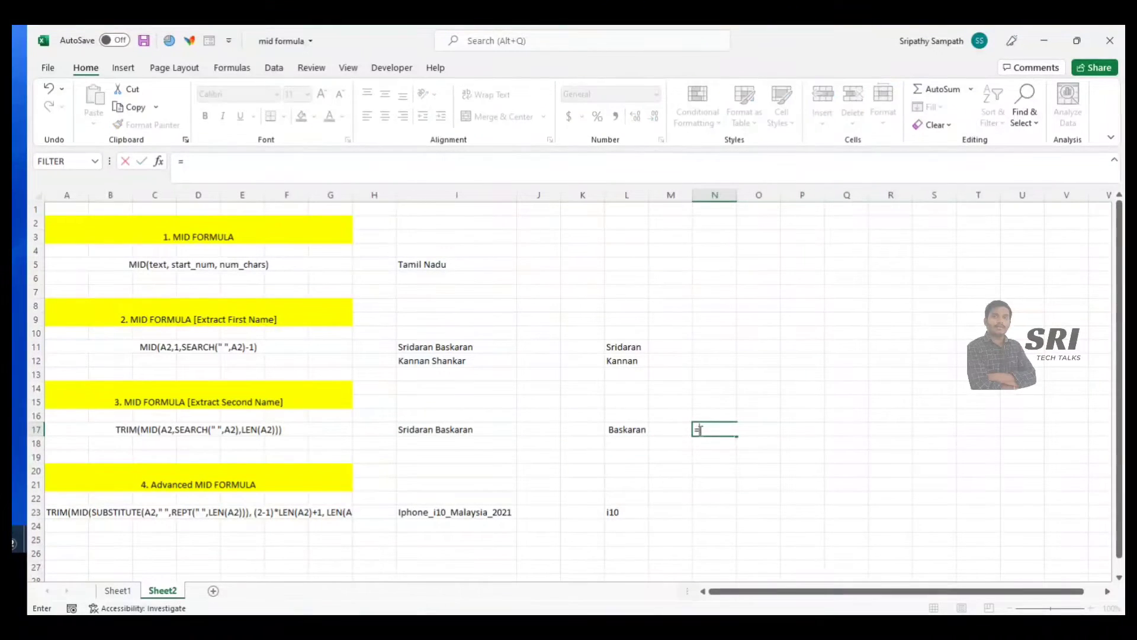
{"action": "type", "text": "TRIM("}
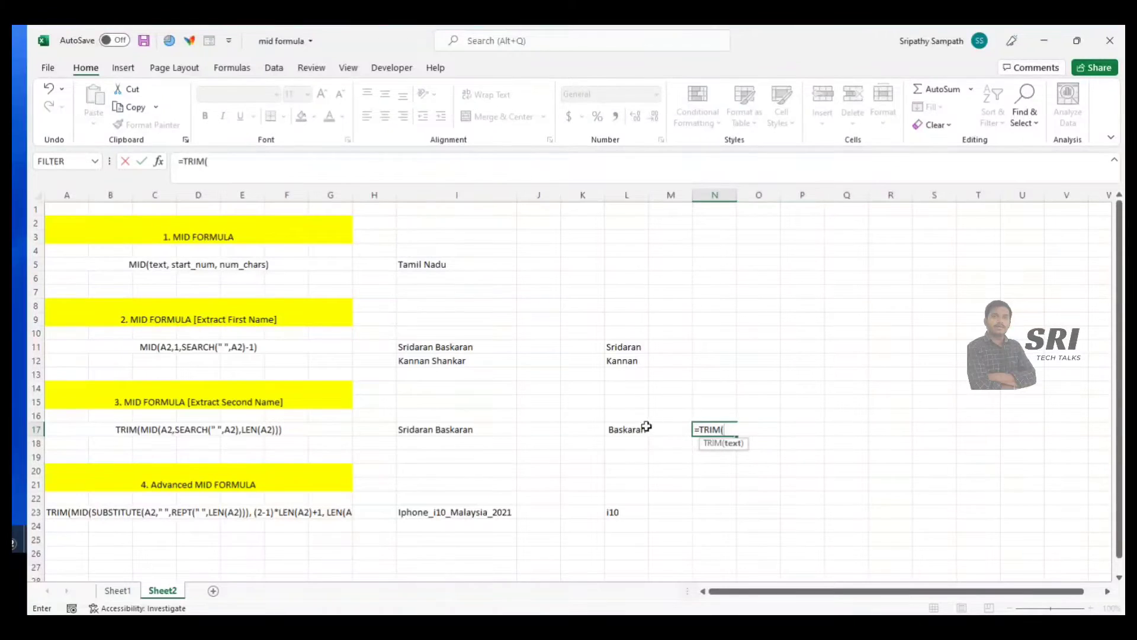
{"action": "left_click", "coordinate": [645, 426]}
{"action": "key", "text": "Return"}
{"action": "left_click", "coordinate": [713, 426]}
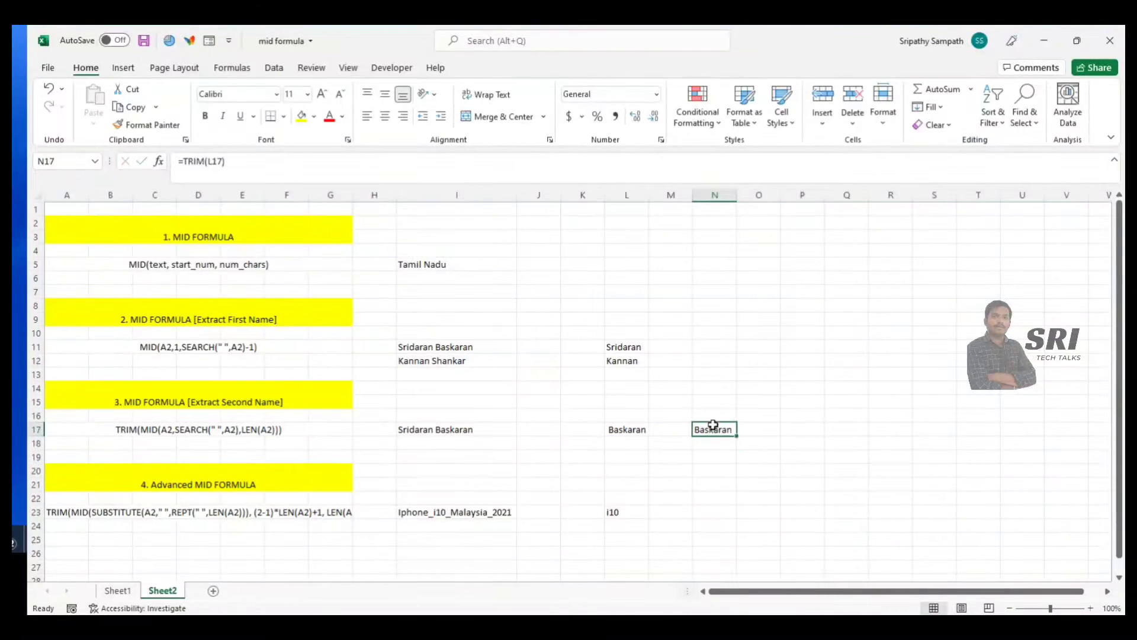
Paste N17's trimmed surname 'Baskaran' back over itself as a plain value
{"action": "key", "text": "ctrl+c"}
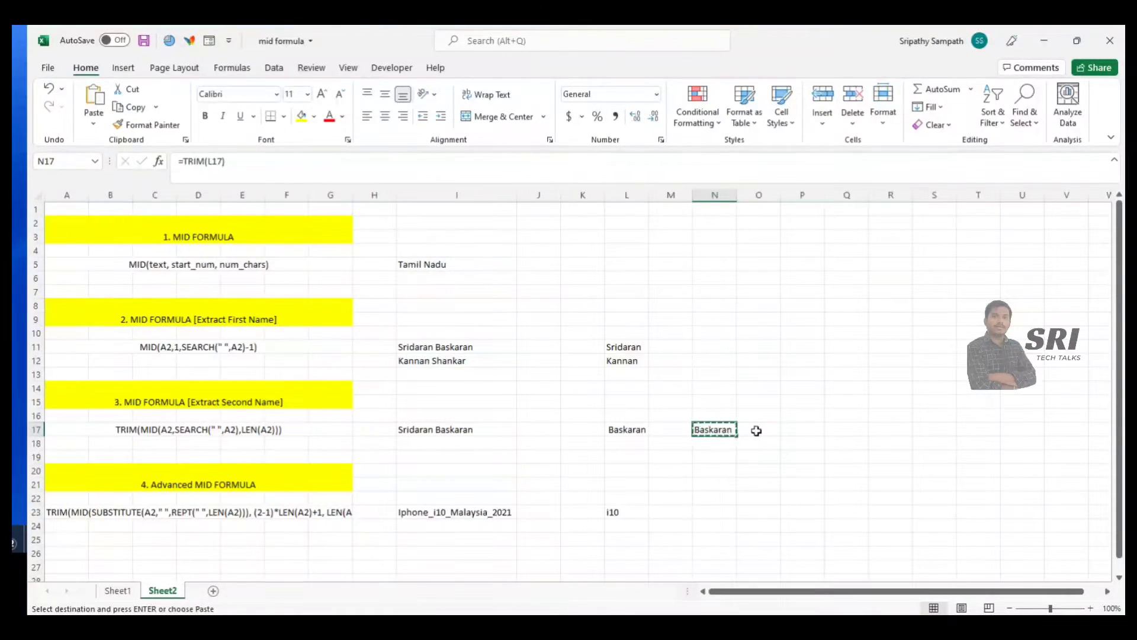
{"action": "key", "text": "ctrl+alt+v"}
{"action": "key", "text": "v"}
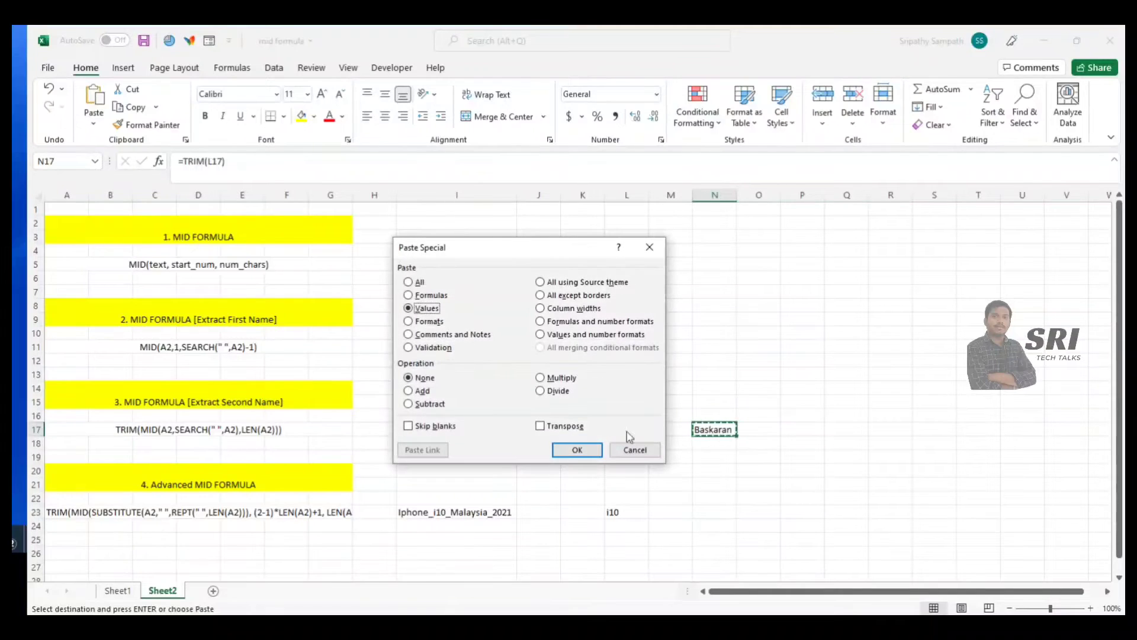
{"action": "left_click", "coordinate": [577, 449]}
{"action": "left_click", "coordinate": [185, 167]}
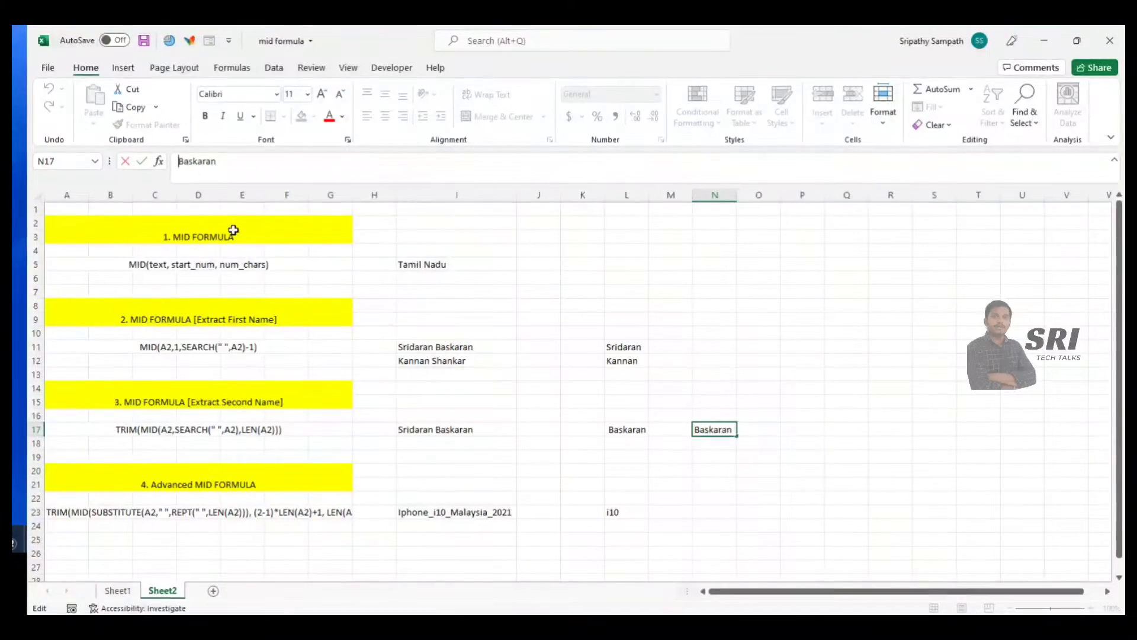
{"action": "left_click", "coordinate": [706, 433]}
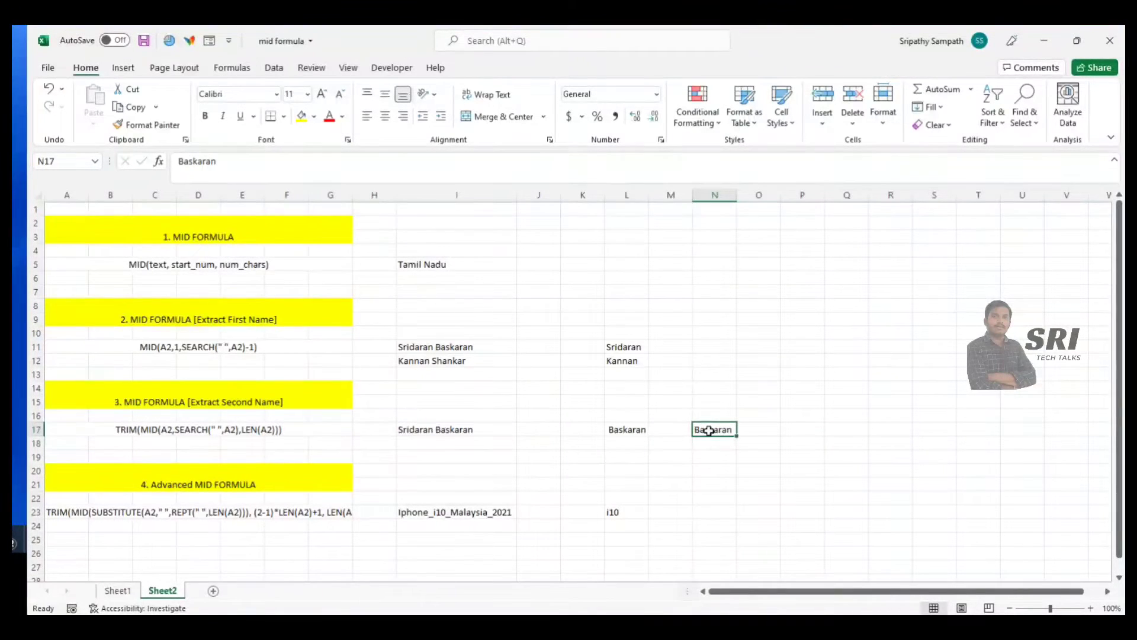
Restore the +1 offset in L17's SEARCH start position
{"action": "left_click", "coordinate": [623, 429]}
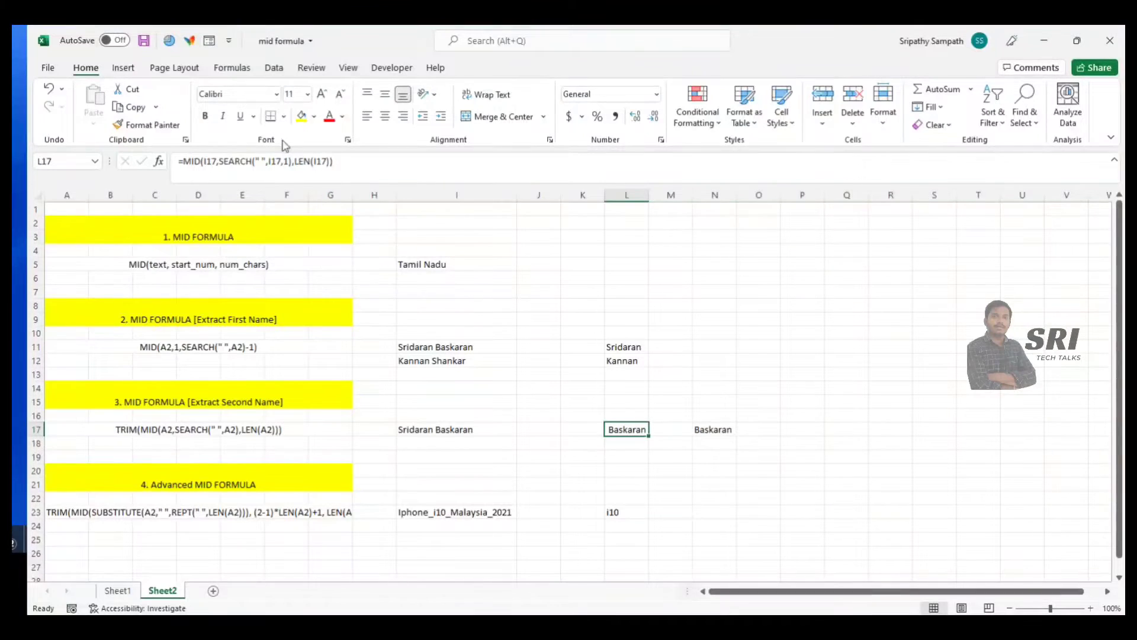
{"action": "left_click", "coordinate": [291, 161]}
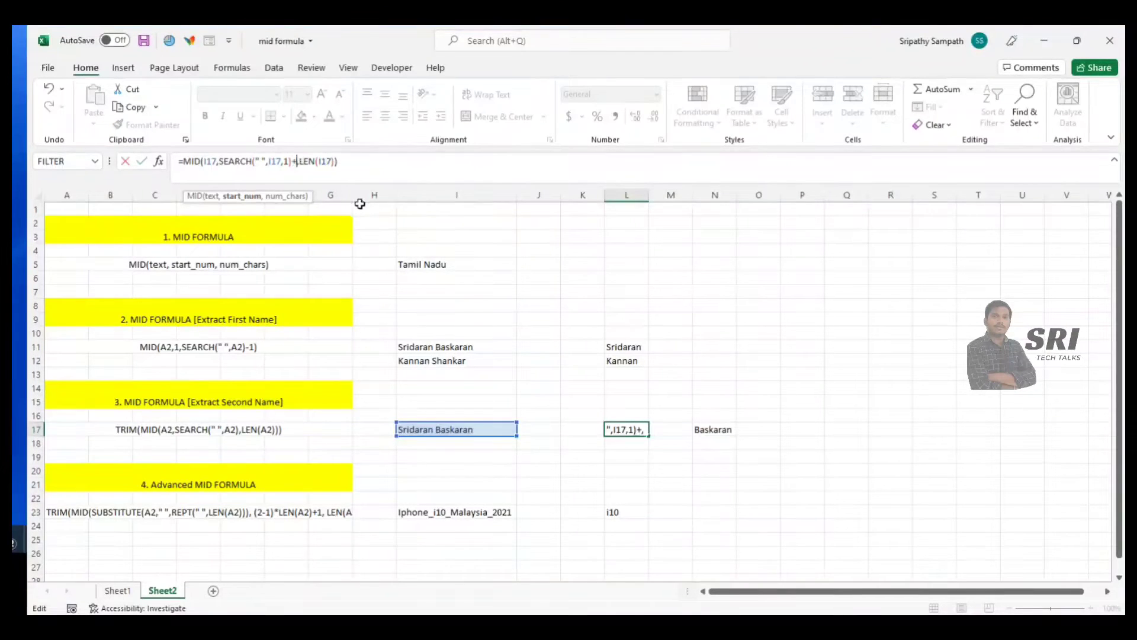
{"action": "type", "text": "+1,"}
{"action": "key", "text": "Return"}
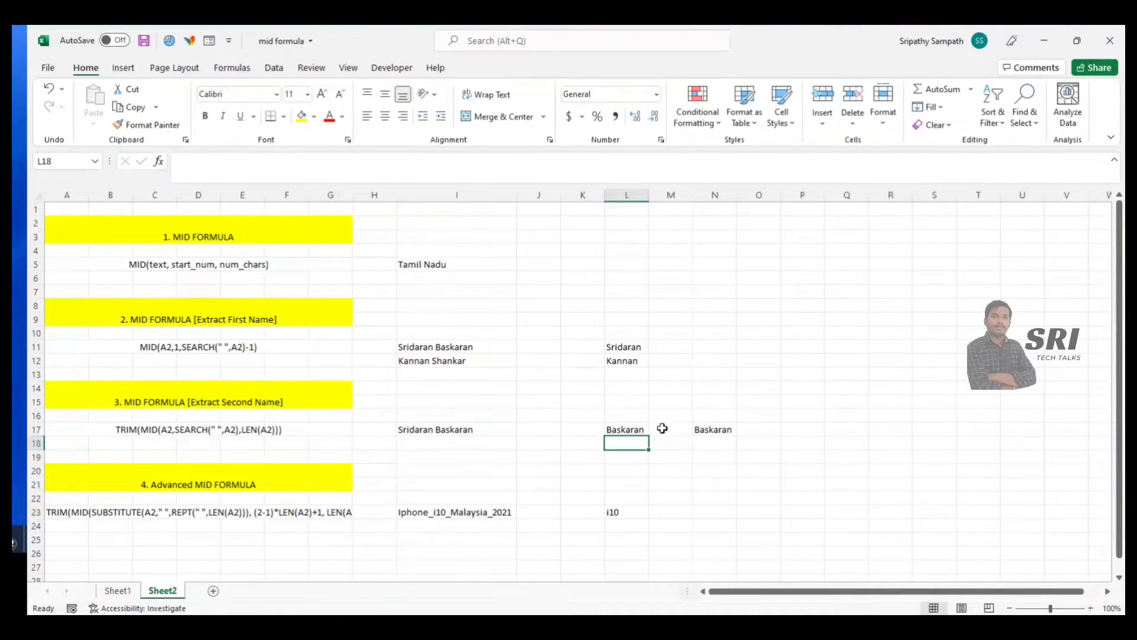
{"action": "left_click", "coordinate": [698, 429]}
Clear N17, scroll to the Advanced MID FORMULA section and select the product code in I23
{"action": "key", "text": "Delete"}
{"action": "scroll", "coordinate": [276, 452], "scroll_direction": "down", "scroll_amount": 3}
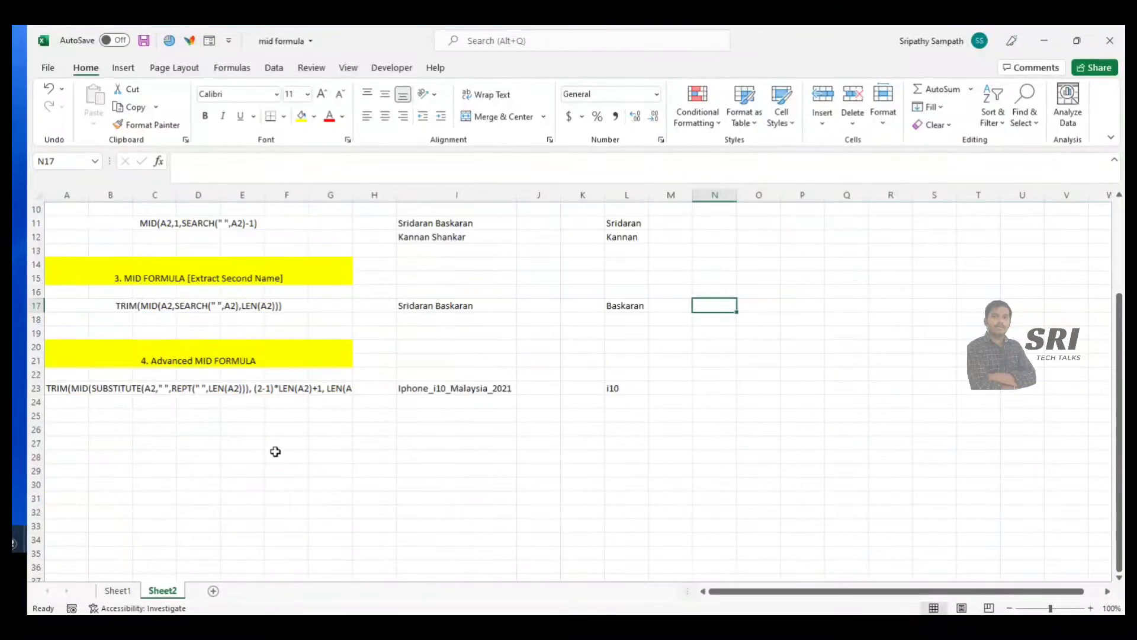
{"action": "left_click_drag", "start_coordinate": [137, 357], "coordinate": [136, 400]}
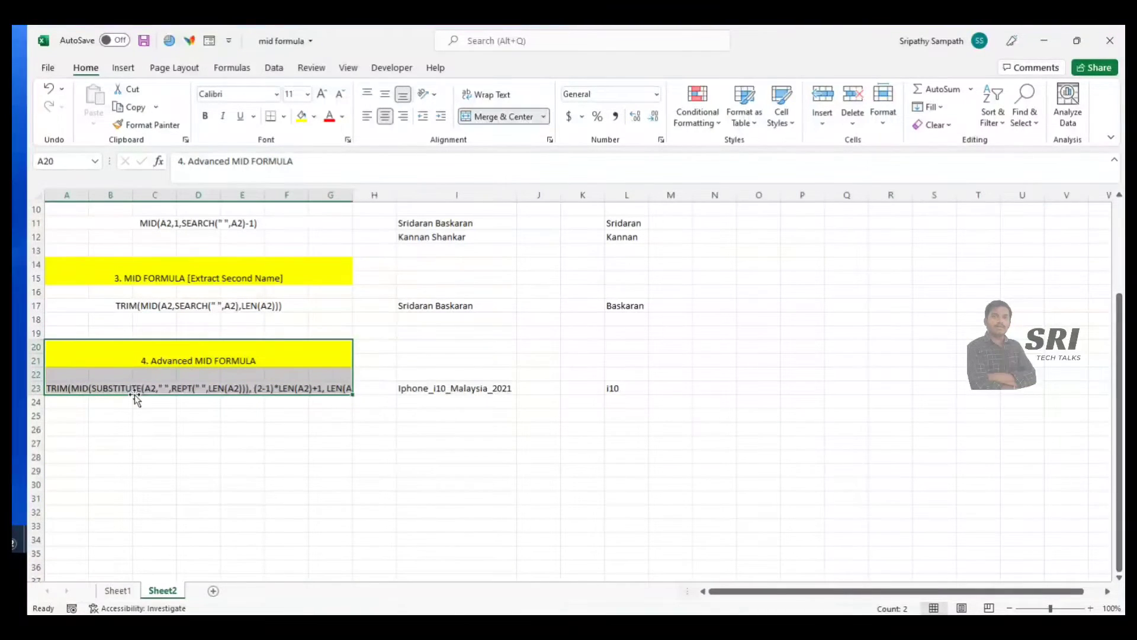
{"action": "left_click", "coordinate": [244, 440]}
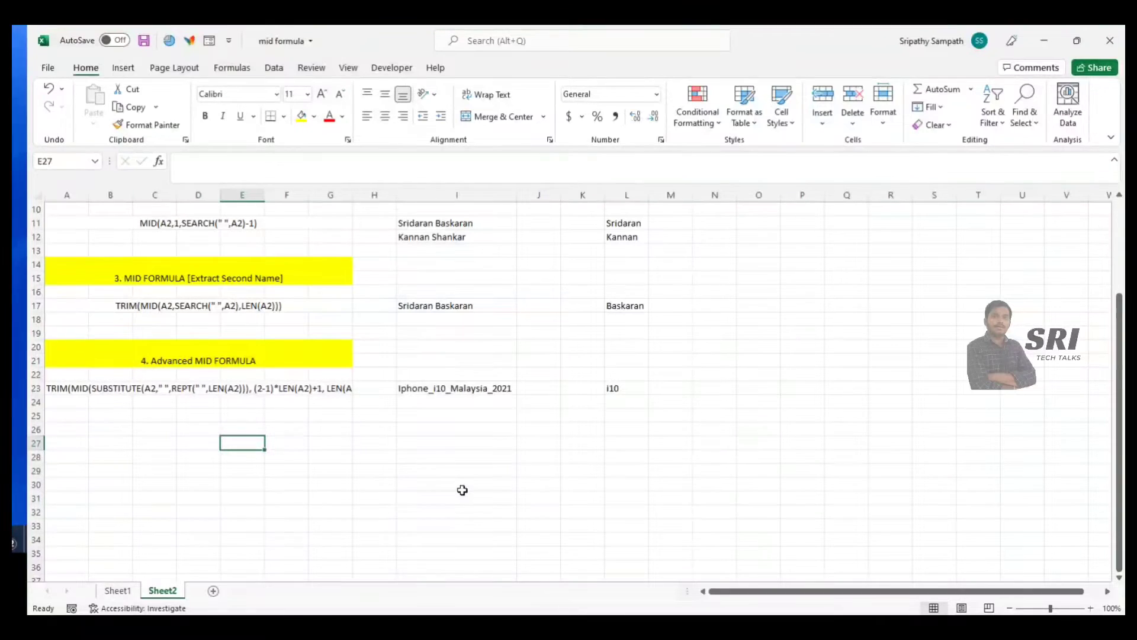
{"action": "left_click", "coordinate": [447, 388]}
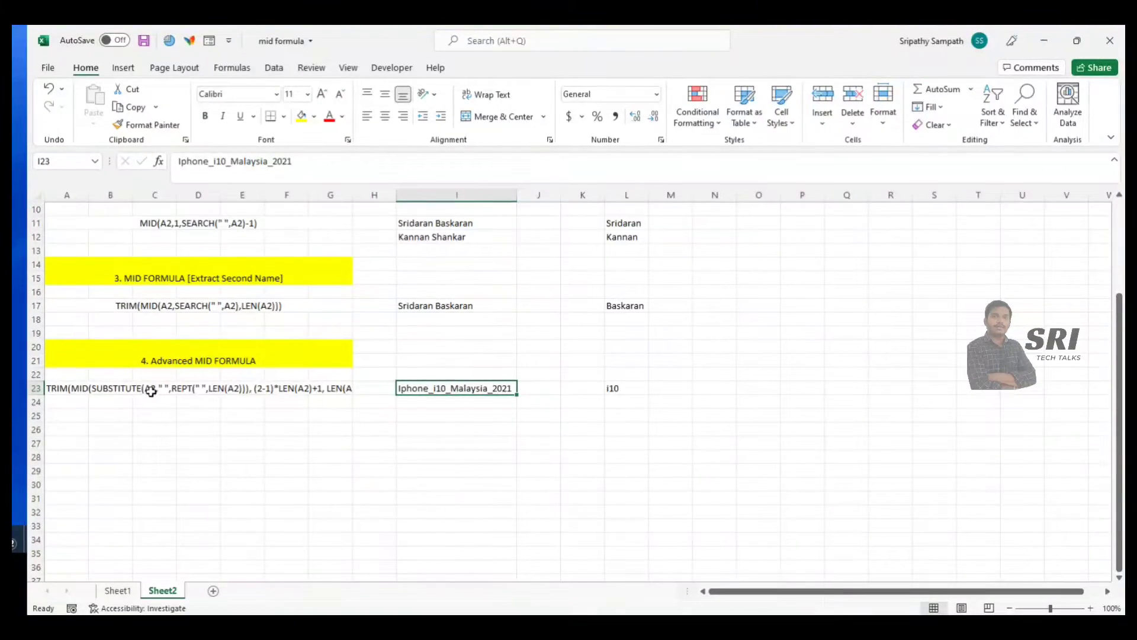
{"action": "left_click", "coordinate": [121, 592]}
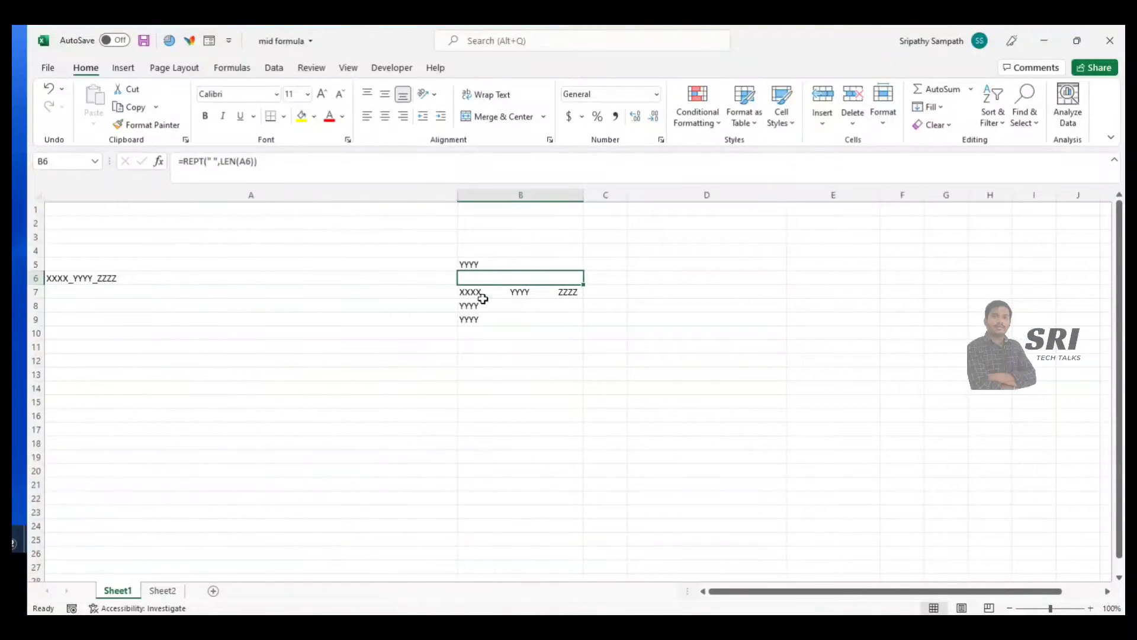
{"action": "left_click", "coordinate": [158, 593]}
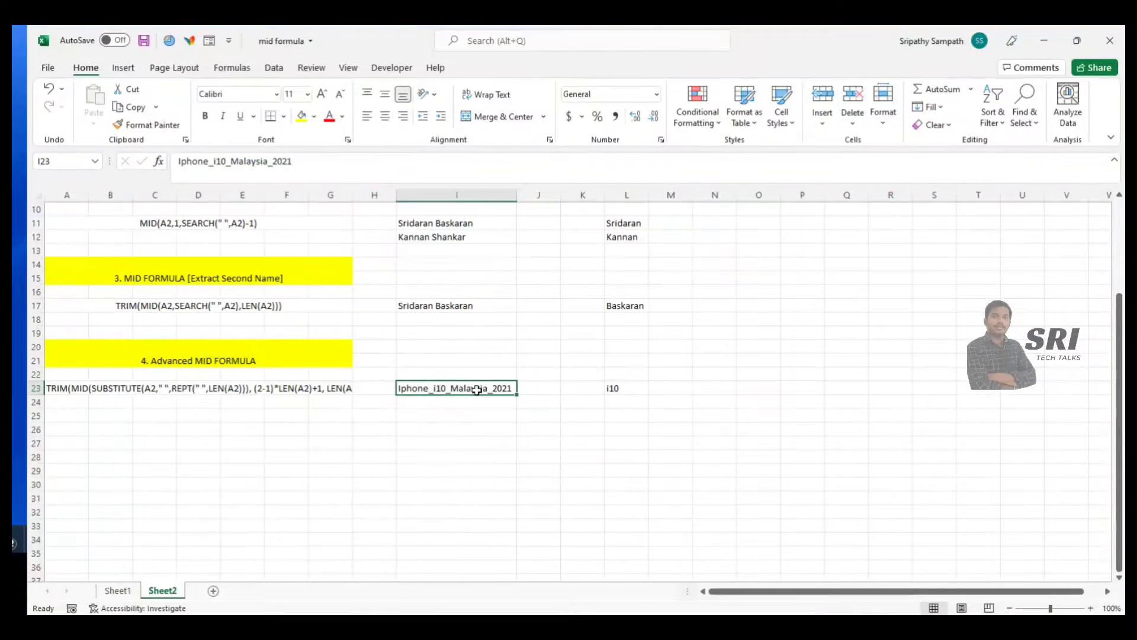
{"action": "left_click_drag", "start_coordinate": [490, 386], "coordinate": [463, 566]}
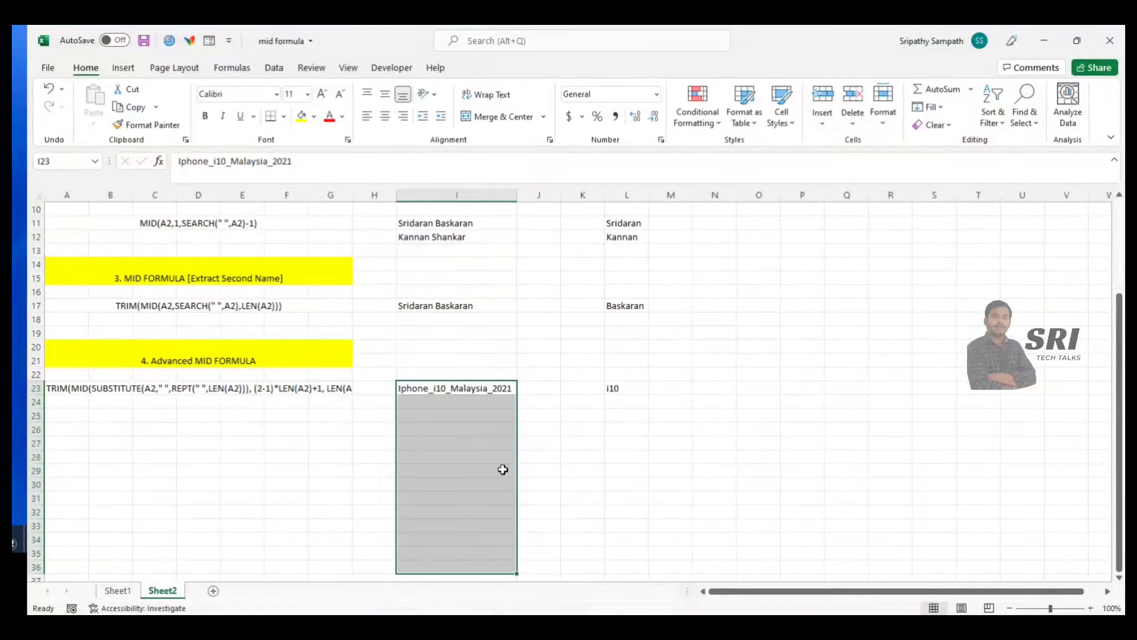
{"action": "left_click", "coordinate": [435, 392]}
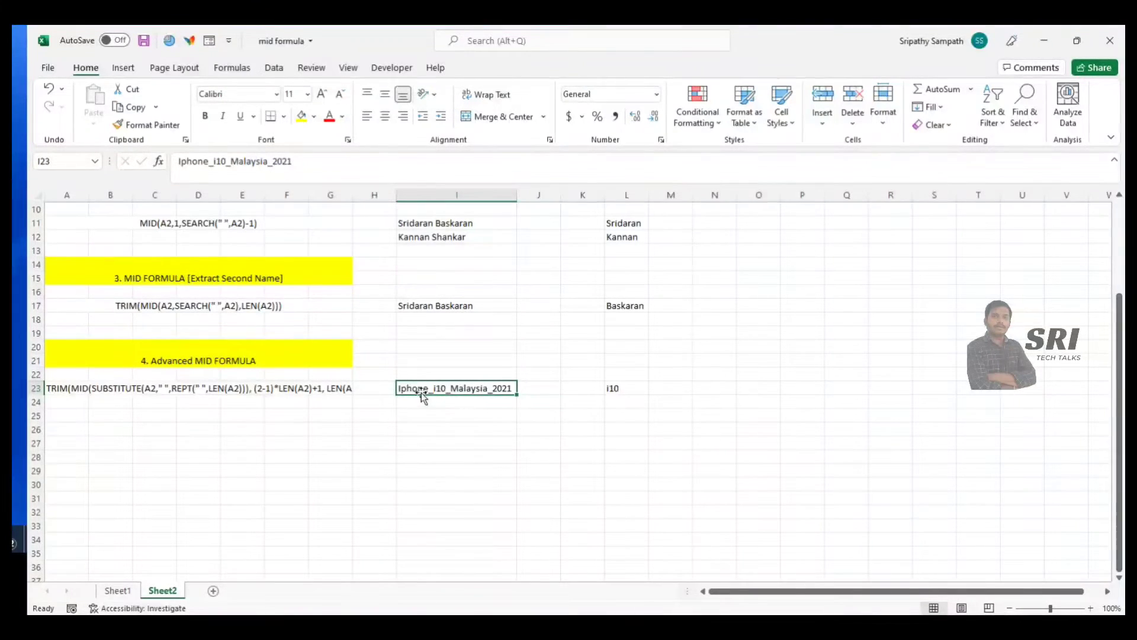
Try segment indices 3 and then 4 in L23's extraction formula
{"action": "left_click", "coordinate": [614, 388]}
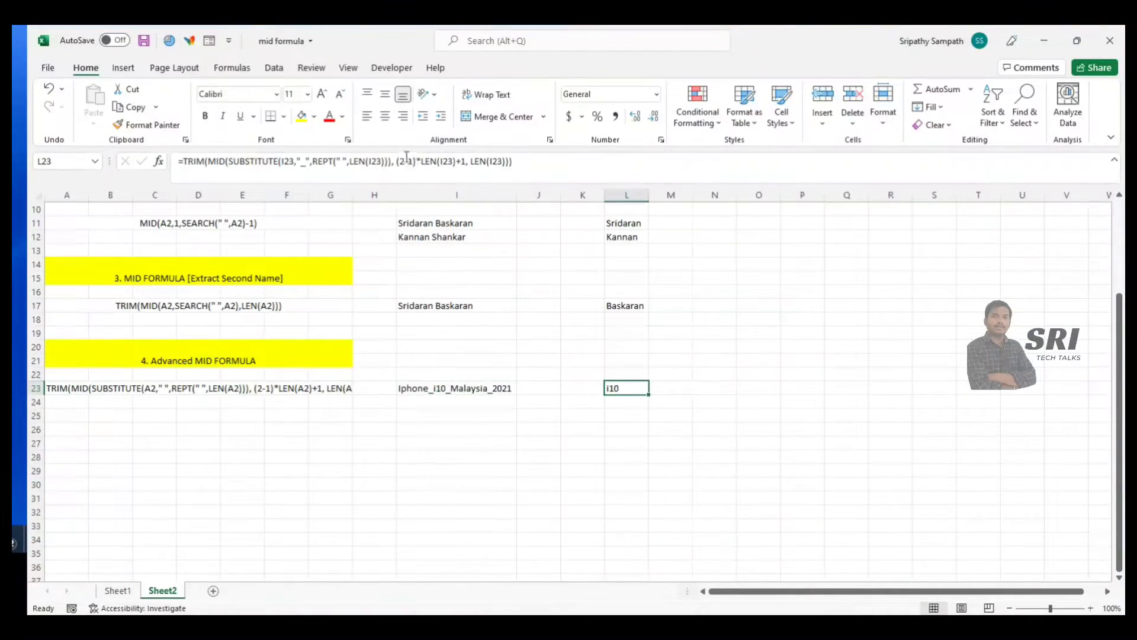
{"action": "left_click", "coordinate": [407, 158]}
{"action": "key", "text": "Delete"}
{"action": "type", "text": "3"}
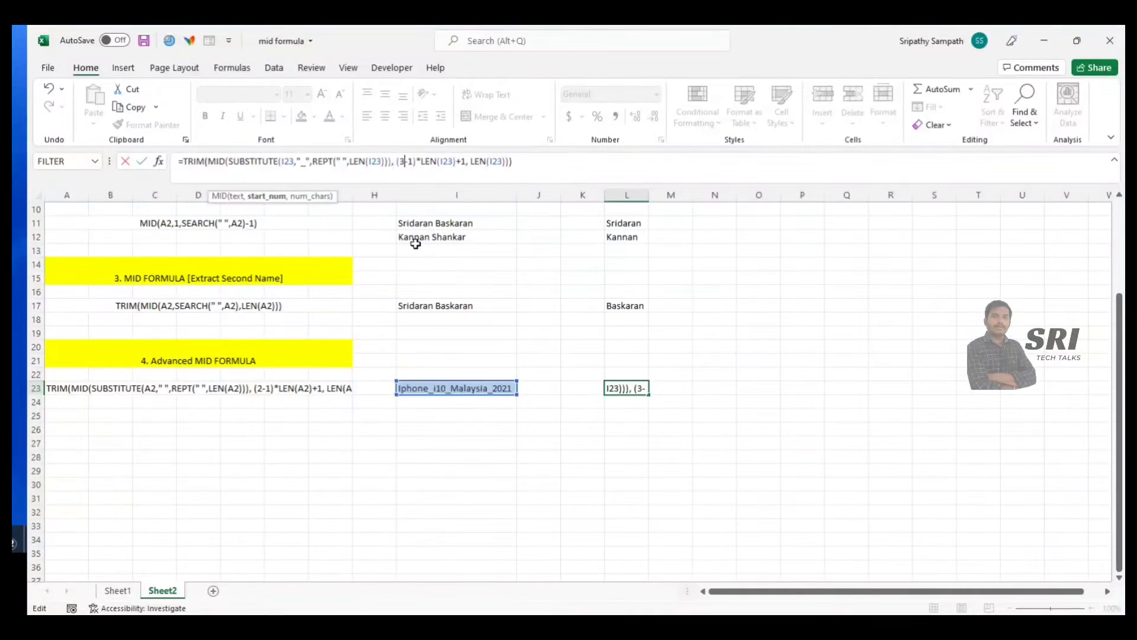
{"action": "key", "text": "Return"}
{"action": "left_click", "coordinate": [623, 388]}
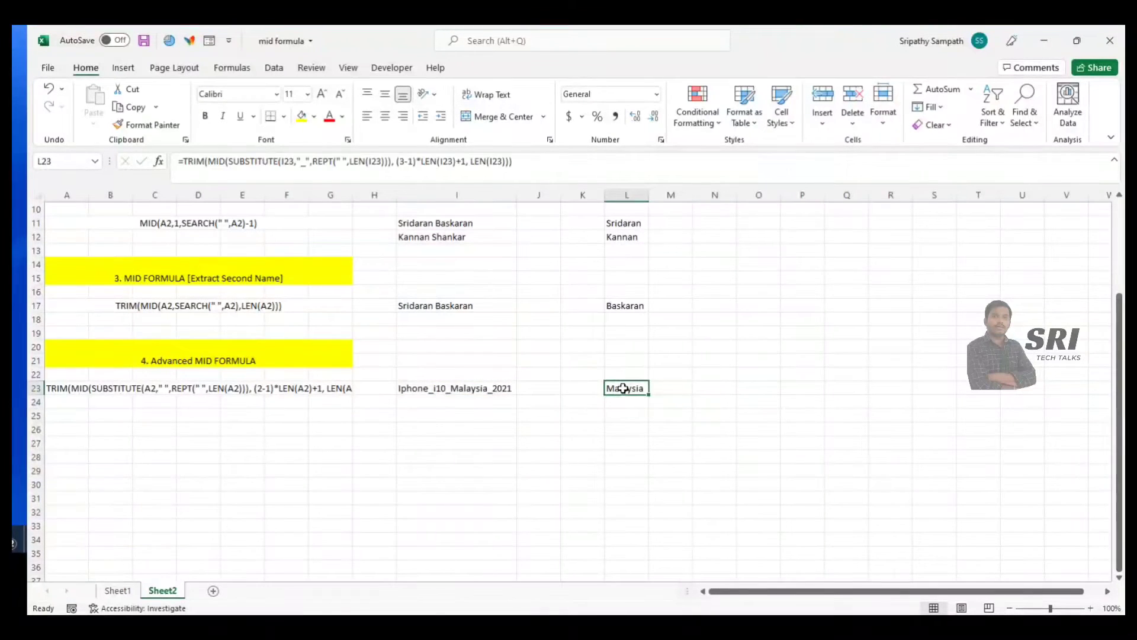
{"action": "left_click", "coordinate": [400, 161]}
{"action": "key", "text": "Delete"}
{"action": "type", "text": "4"}
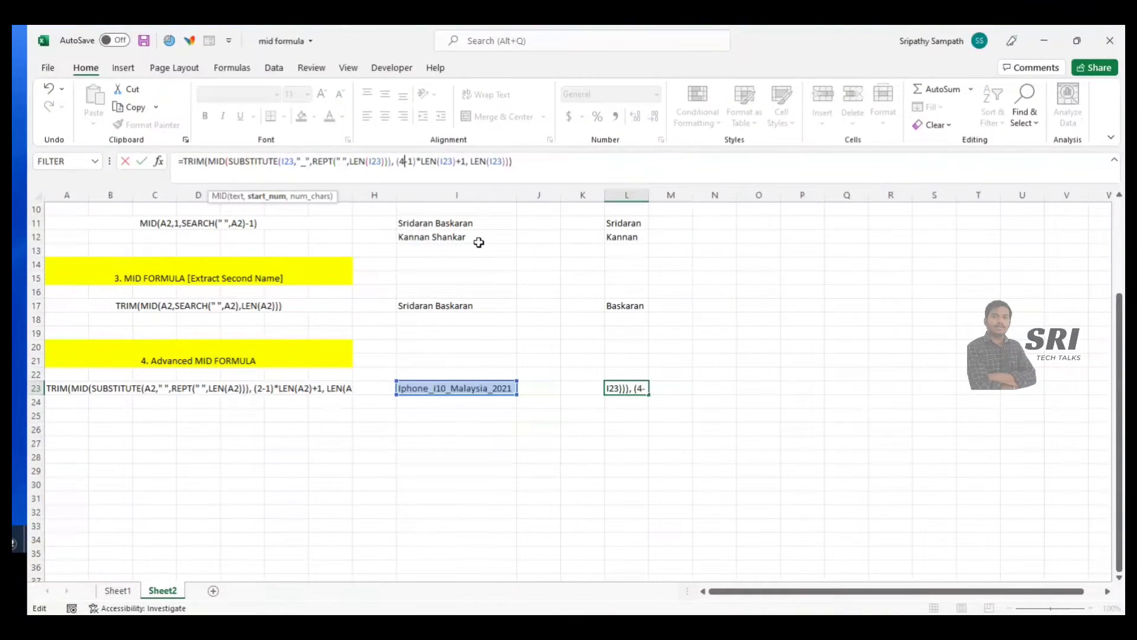
{"action": "key", "text": "Return"}
Set L23's segment index to 1 so it returns Iphone
{"action": "left_click", "coordinate": [630, 386]}
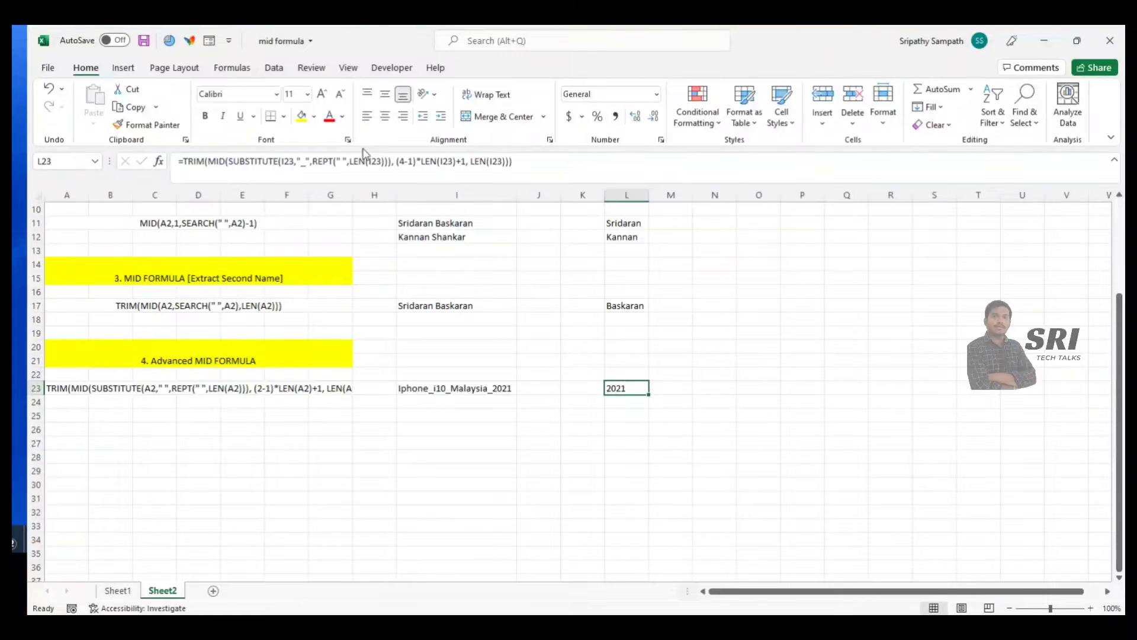
{"action": "left_click", "coordinate": [408, 161]}
{"action": "key", "text": "BackSpace"}
{"action": "type", "text": "1"}
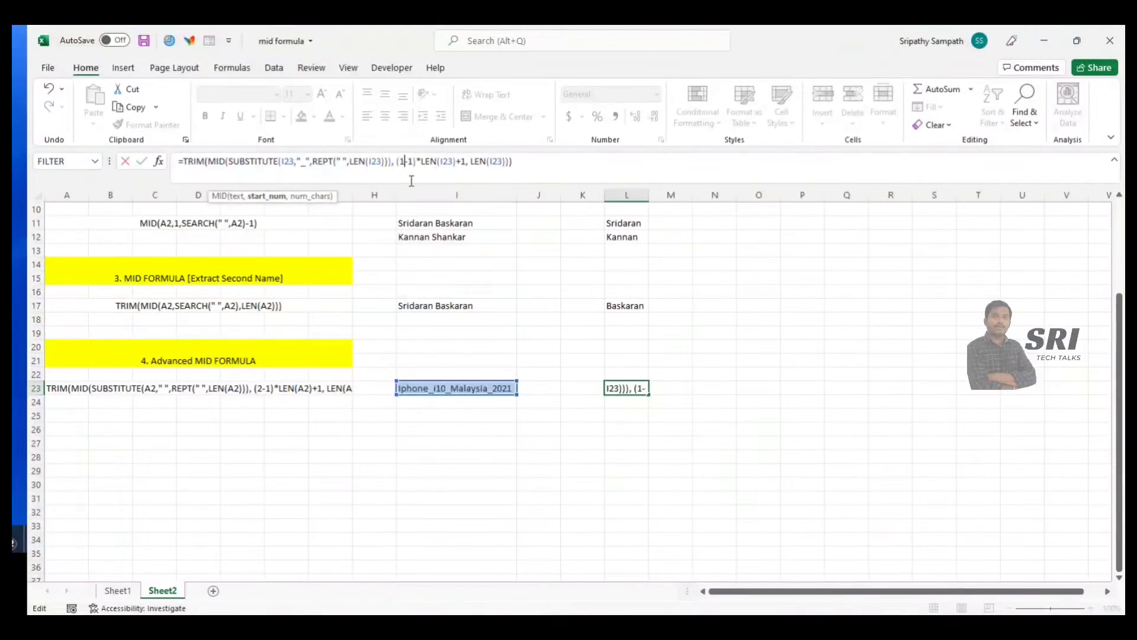
{"action": "key", "text": "Return"}
Compare L23's Iphone result with the source text in I23 and A23's written-out formula
{"action": "left_click", "coordinate": [627, 388]}
{"action": "left_click", "coordinate": [457, 390]}
{"action": "left_click", "coordinate": [630, 391]}
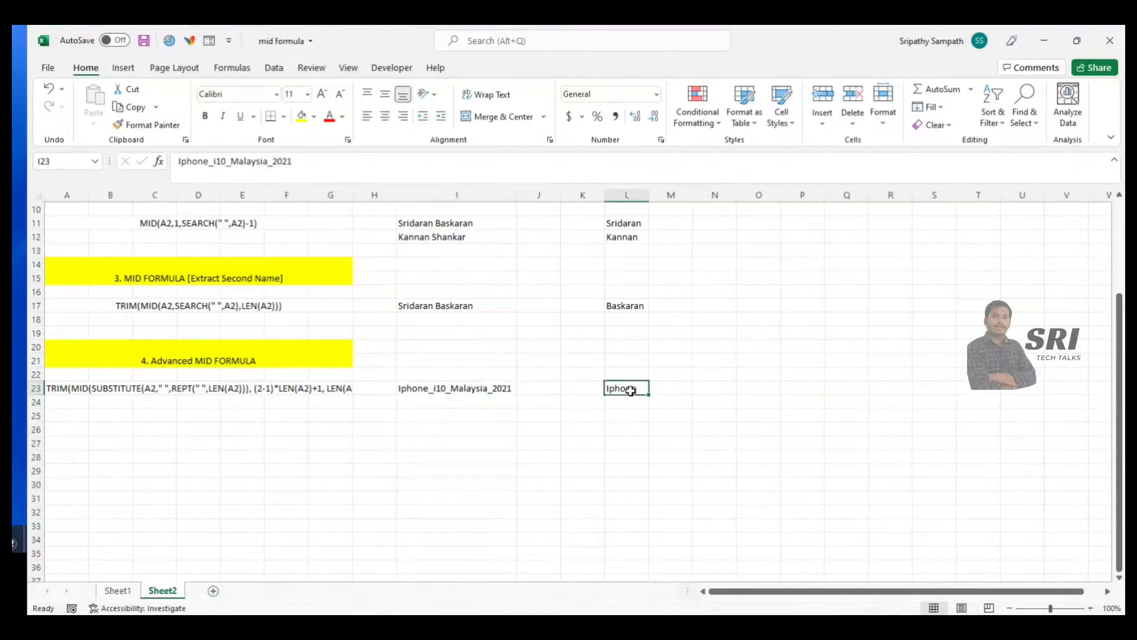
{"action": "left_click", "coordinate": [441, 388]}
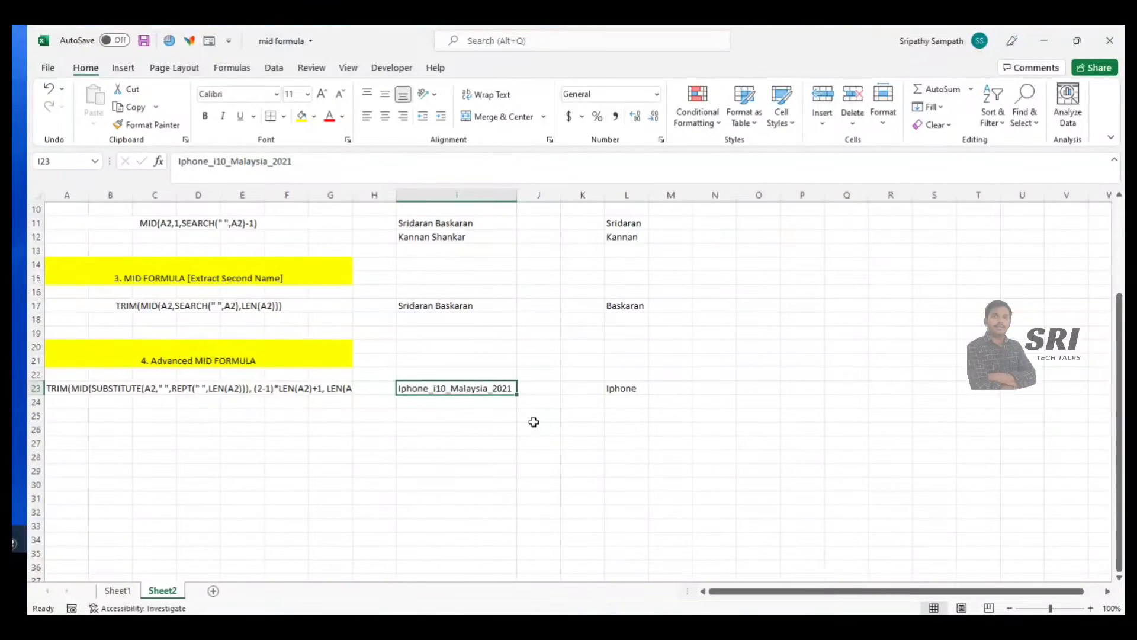
{"action": "left_click", "coordinate": [640, 388]}
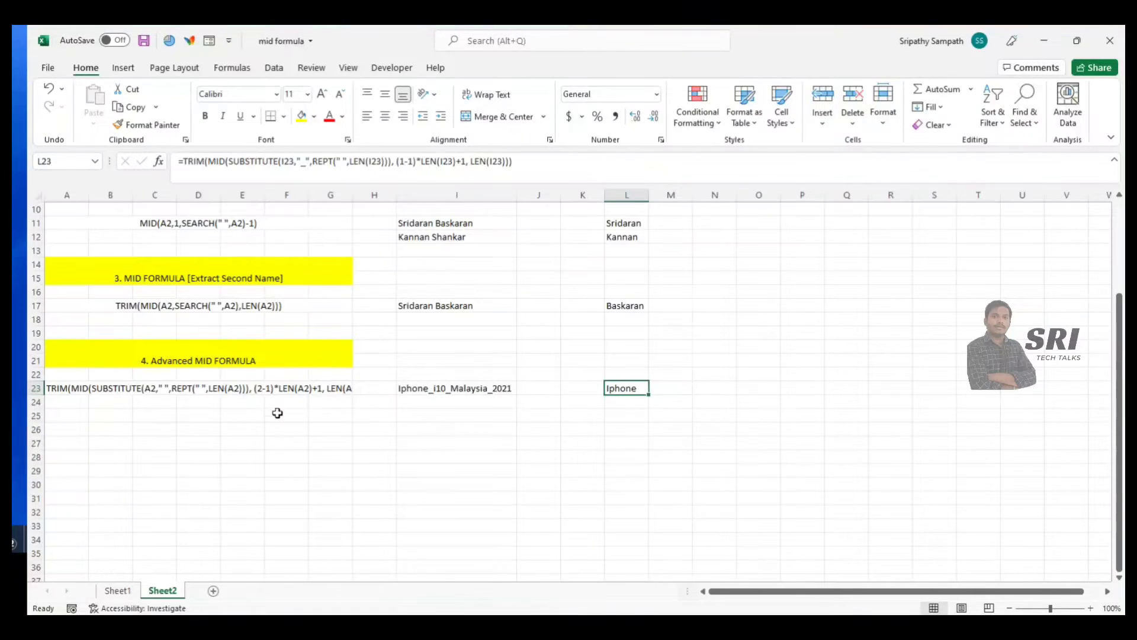
{"action": "left_click", "coordinate": [149, 389]}
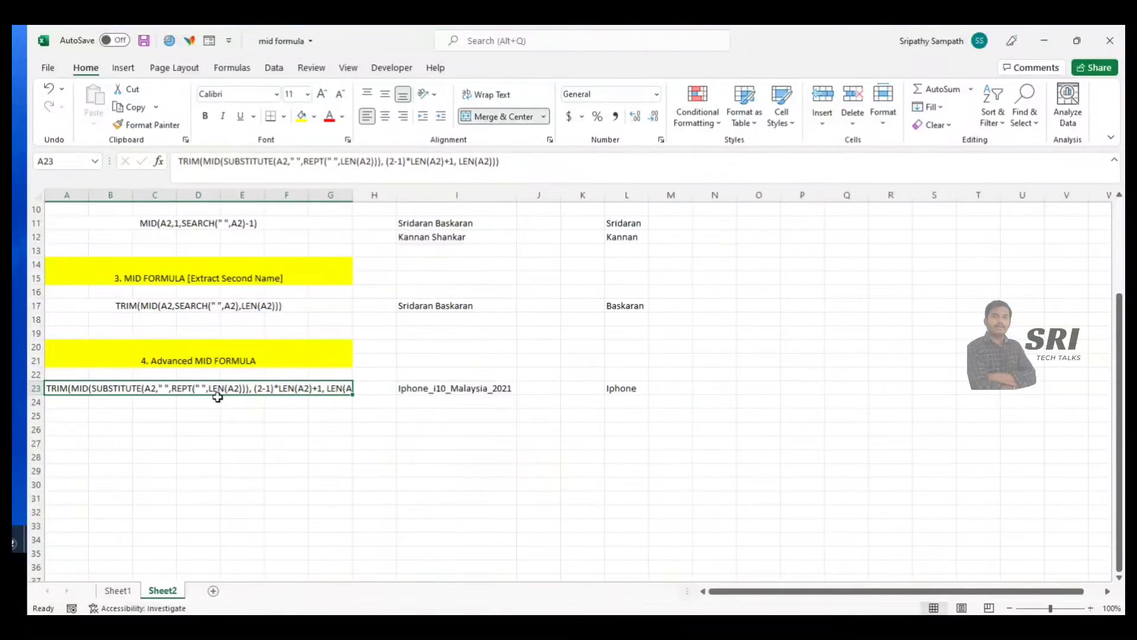
{"action": "left_click", "coordinate": [630, 392]}
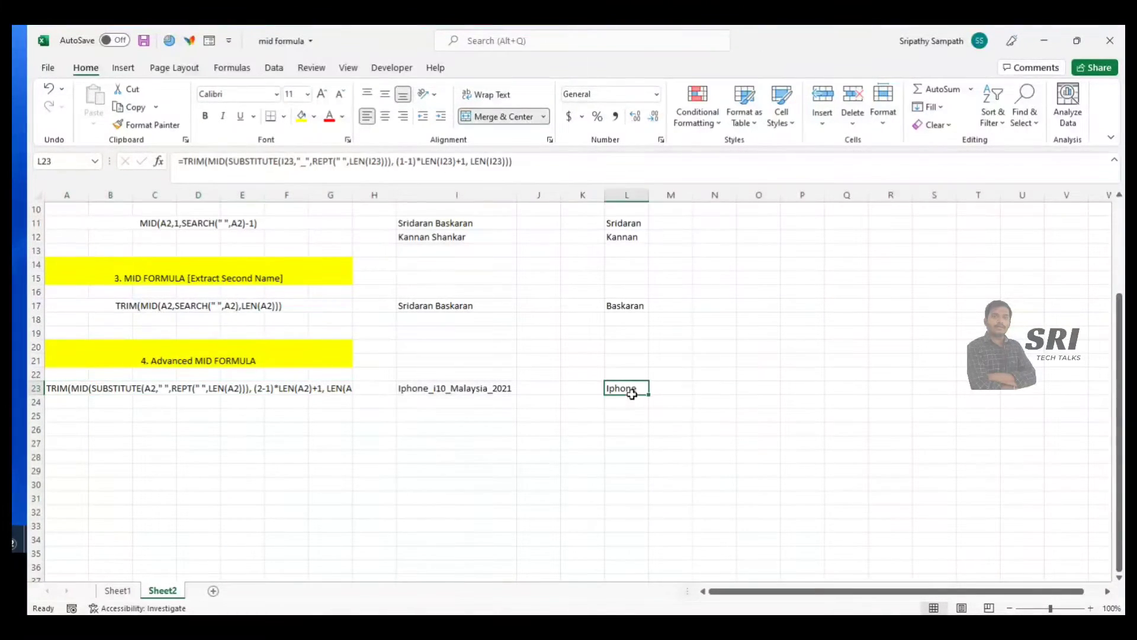
{"action": "left_click", "coordinate": [128, 388]}
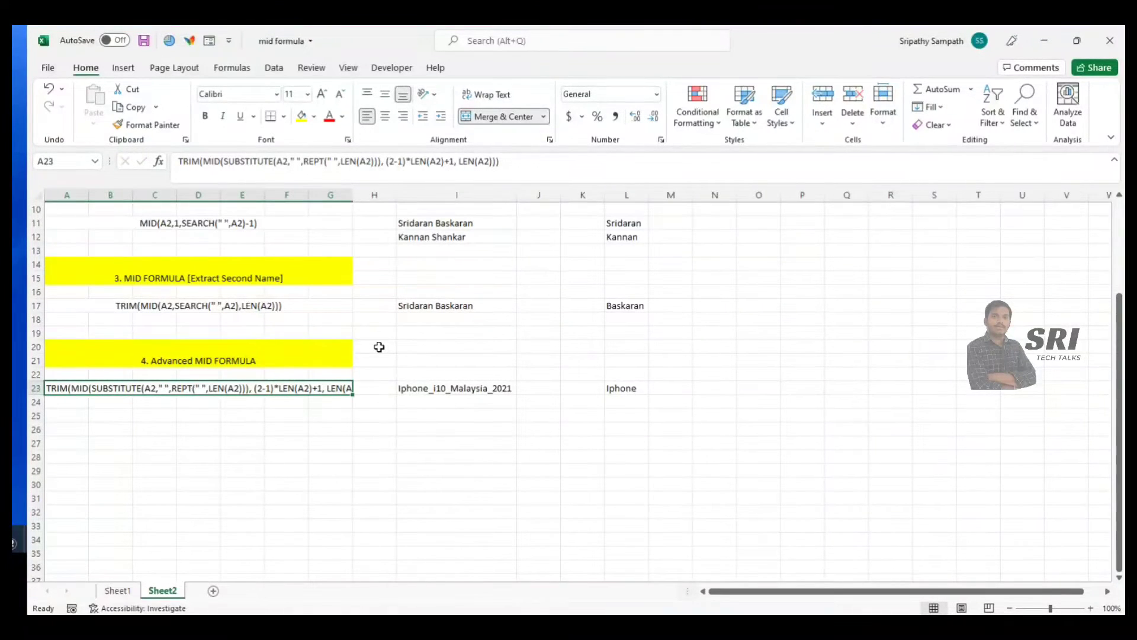
{"action": "left_click", "coordinate": [441, 388]}
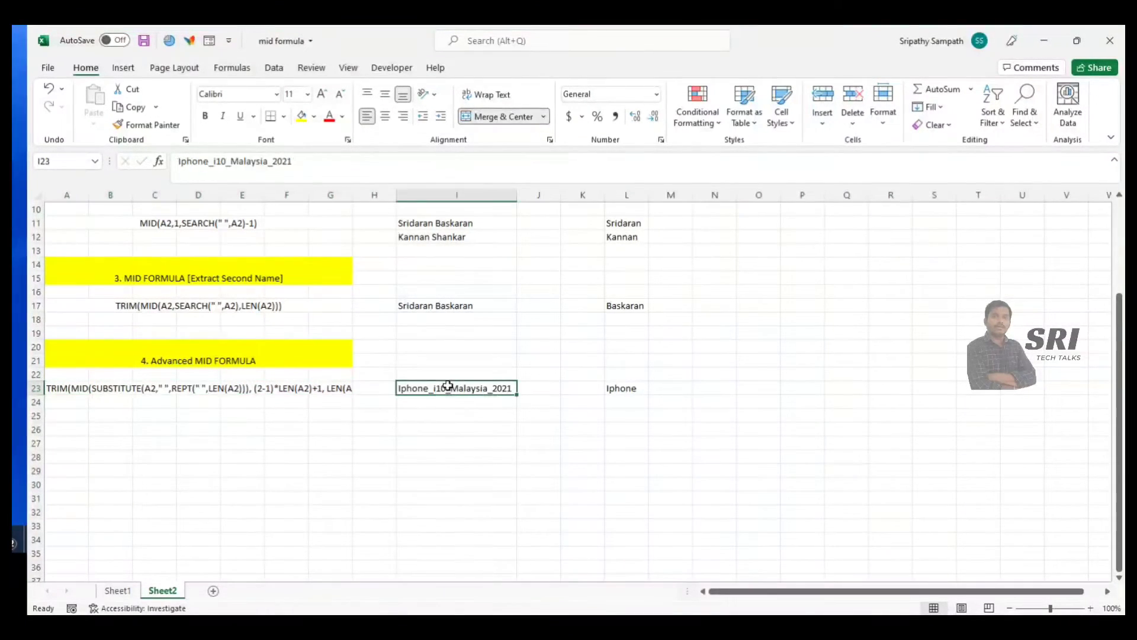
{"action": "left_click", "coordinate": [153, 395]}
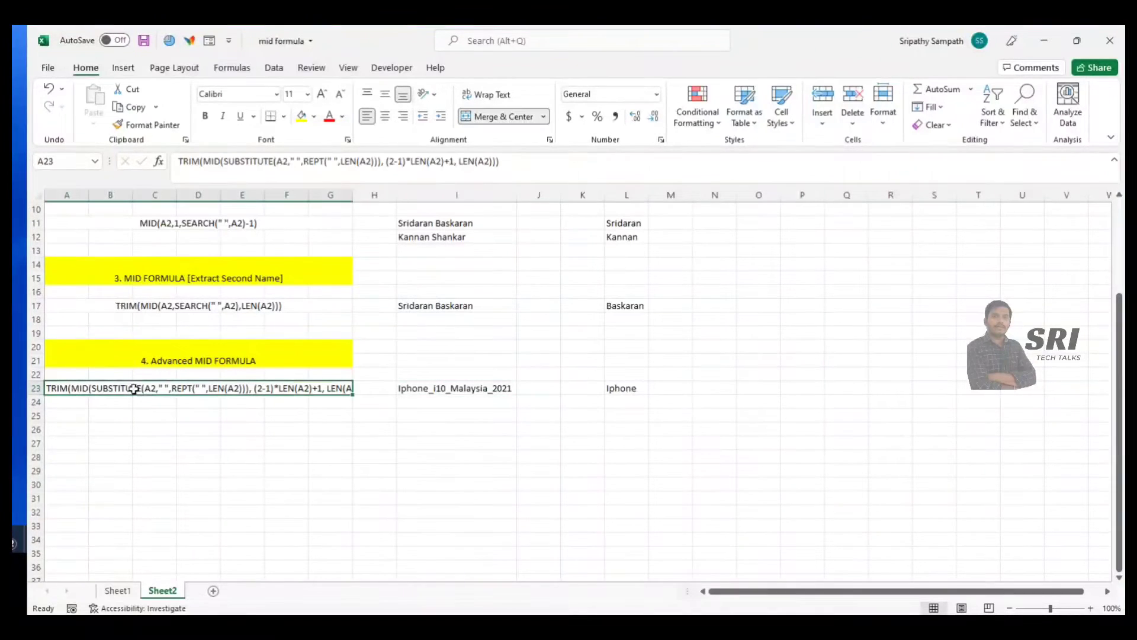
{"action": "left_click", "coordinate": [622, 387]}
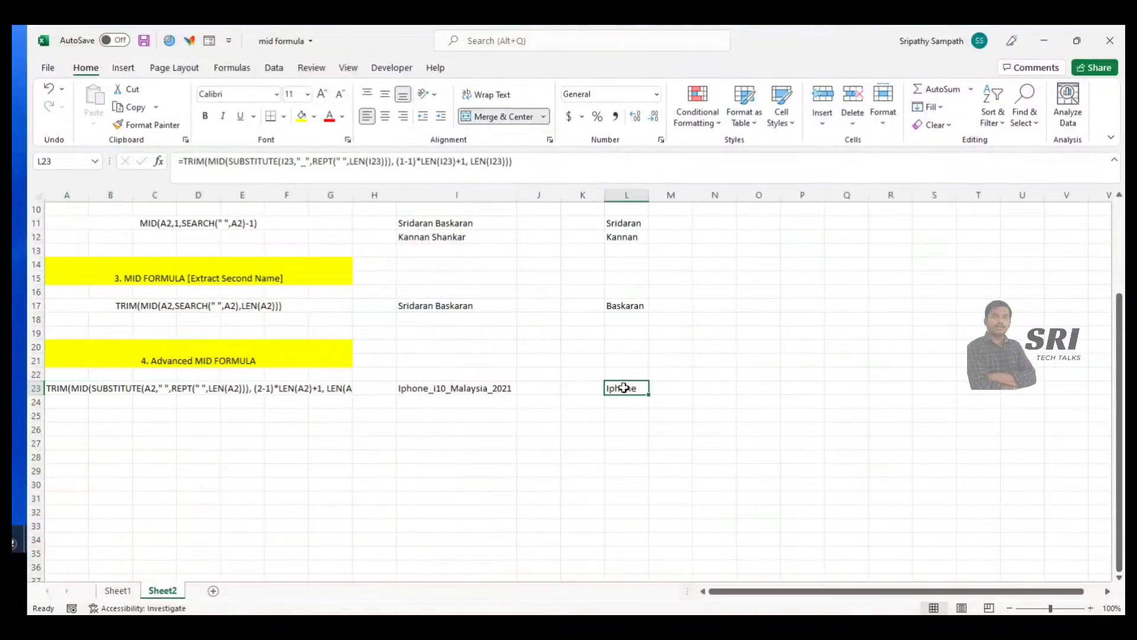
Walk through the SUBSTITUTE and LEN parts of L23's formula without changing it
{"action": "left_click", "coordinate": [185, 161]}
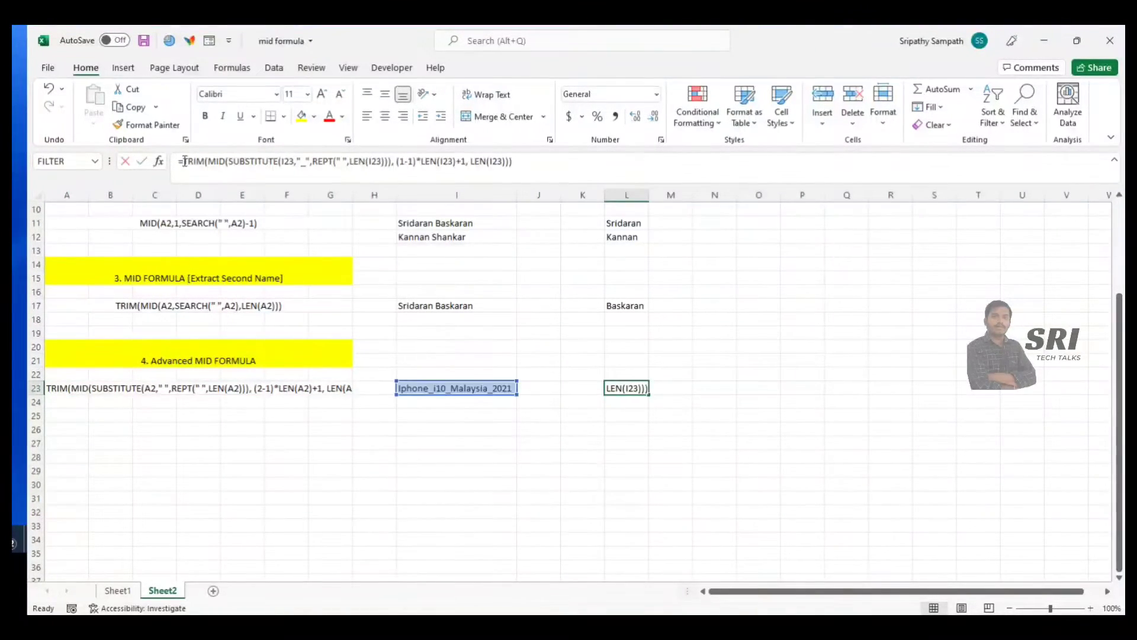
{"action": "left_click", "coordinate": [282, 161]}
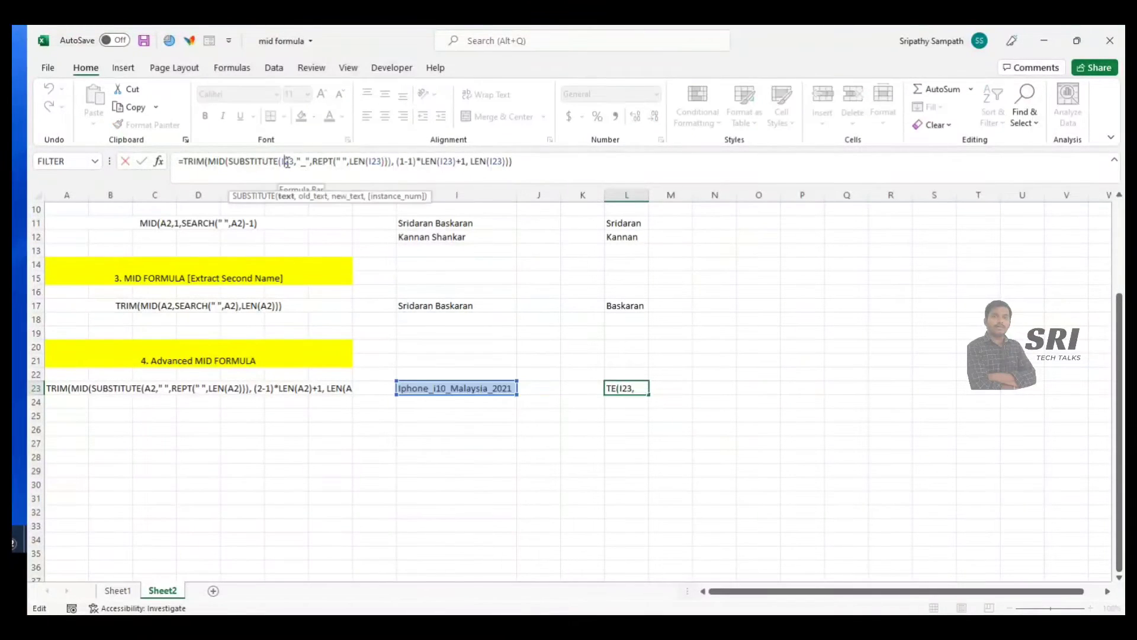
{"action": "left_click", "coordinate": [376, 161]}
{"action": "left_click", "coordinate": [448, 161]}
{"action": "left_click", "coordinate": [494, 161]}
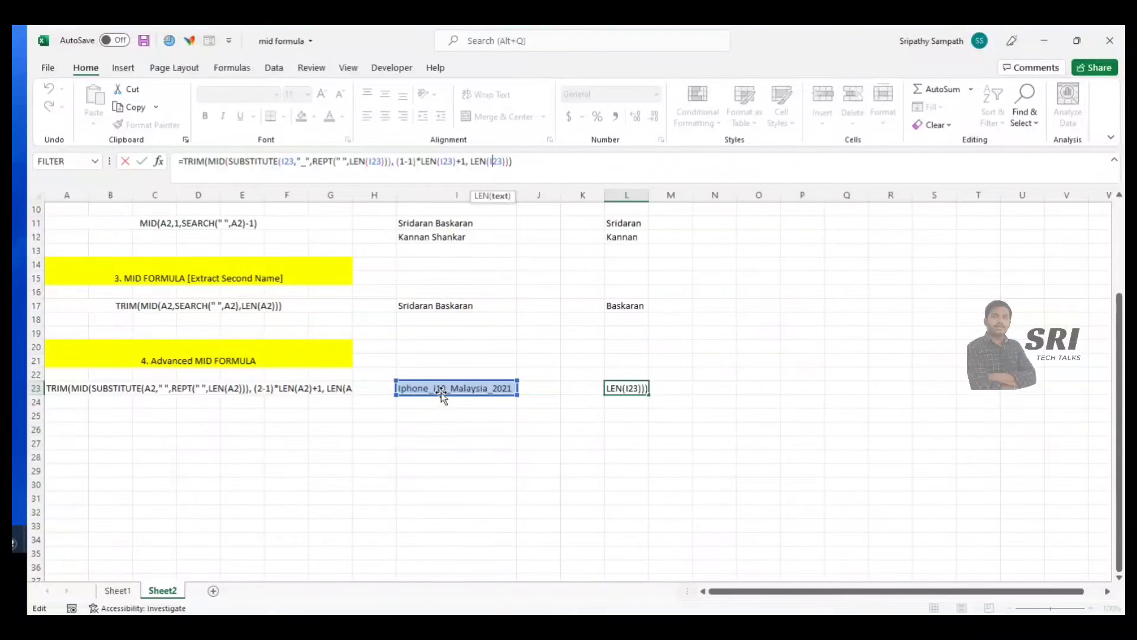
{"action": "left_click", "coordinate": [633, 395]}
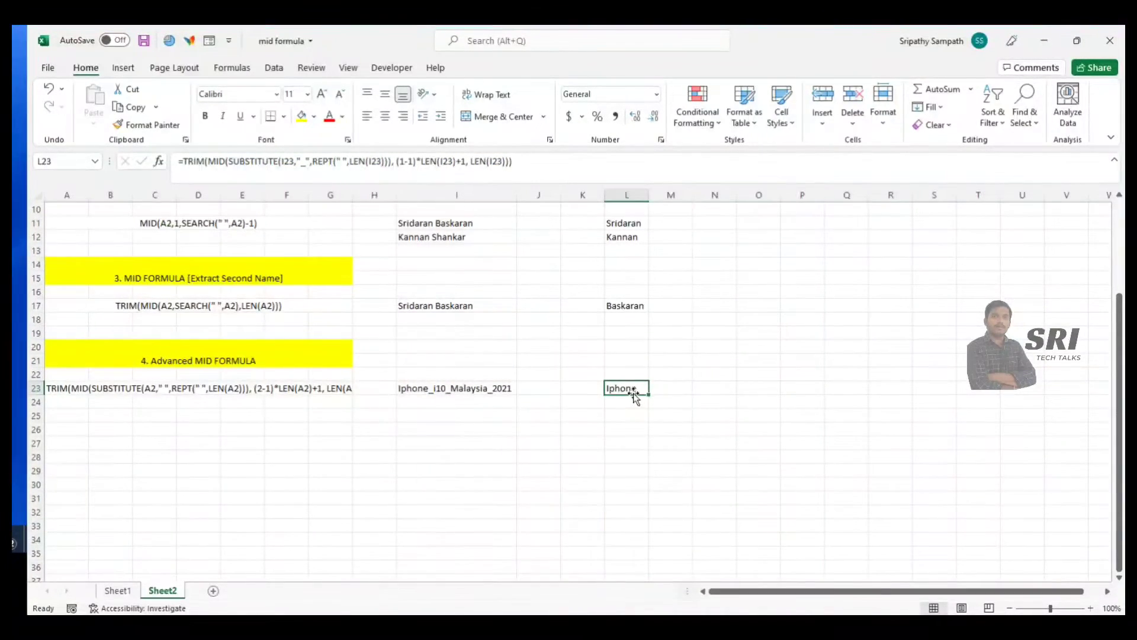
Retype 1 as L23's segment number, keeping the Iphone result
{"action": "left_click", "coordinate": [402, 161]}
{"action": "key", "text": "BackSpace"}
{"action": "type", "text": "1"}
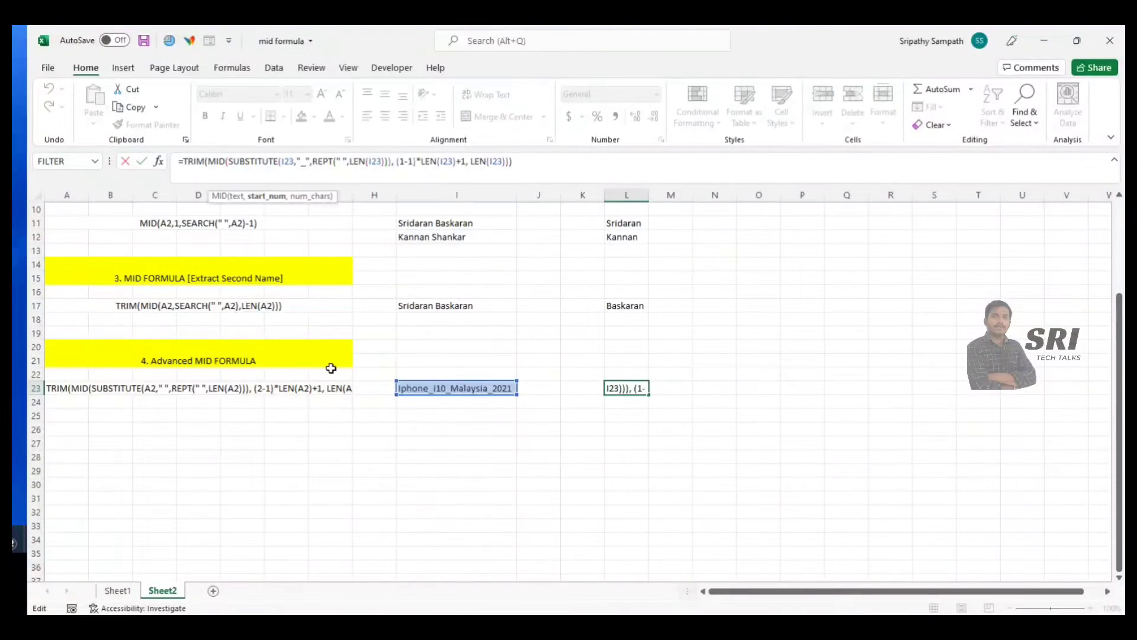
{"action": "key", "text": "Escape"}
{"action": "left_click", "coordinate": [78, 389]}
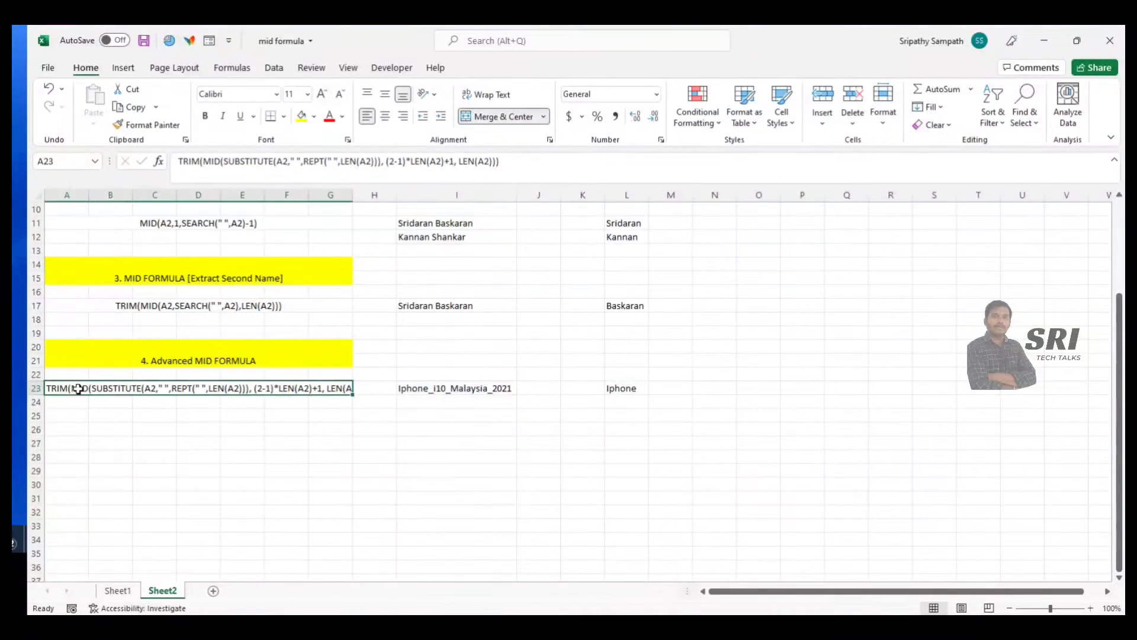
Change the row 23 formula note from (2-1) to (N-1)
{"action": "left_click", "coordinate": [391, 161]}
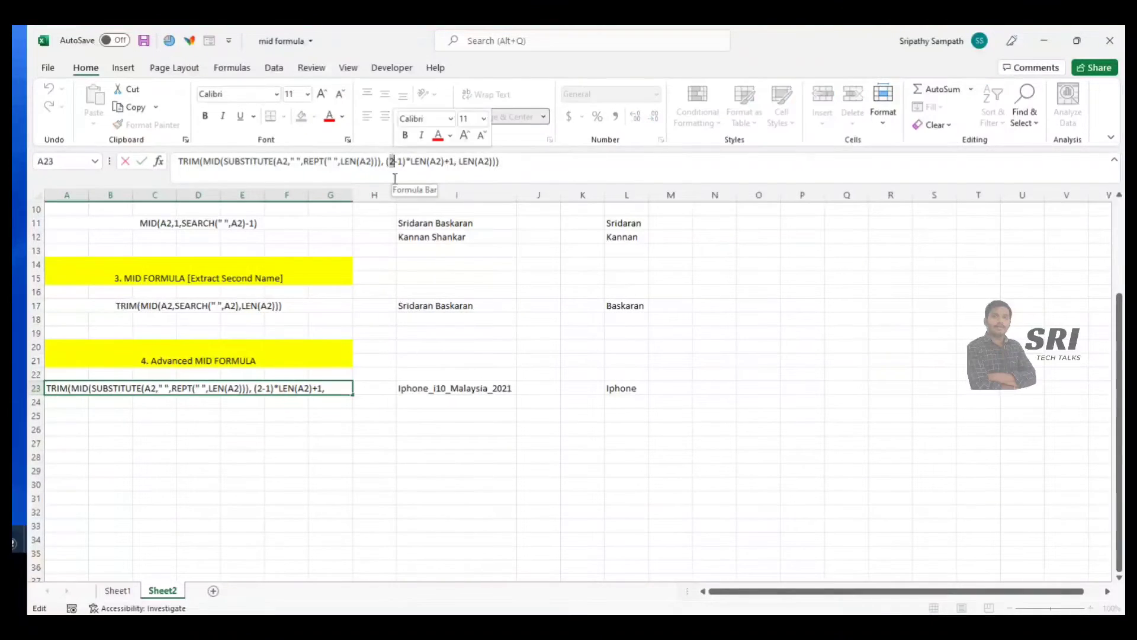
{"action": "type", "text": "N"}
{"action": "key", "text": "Return"}
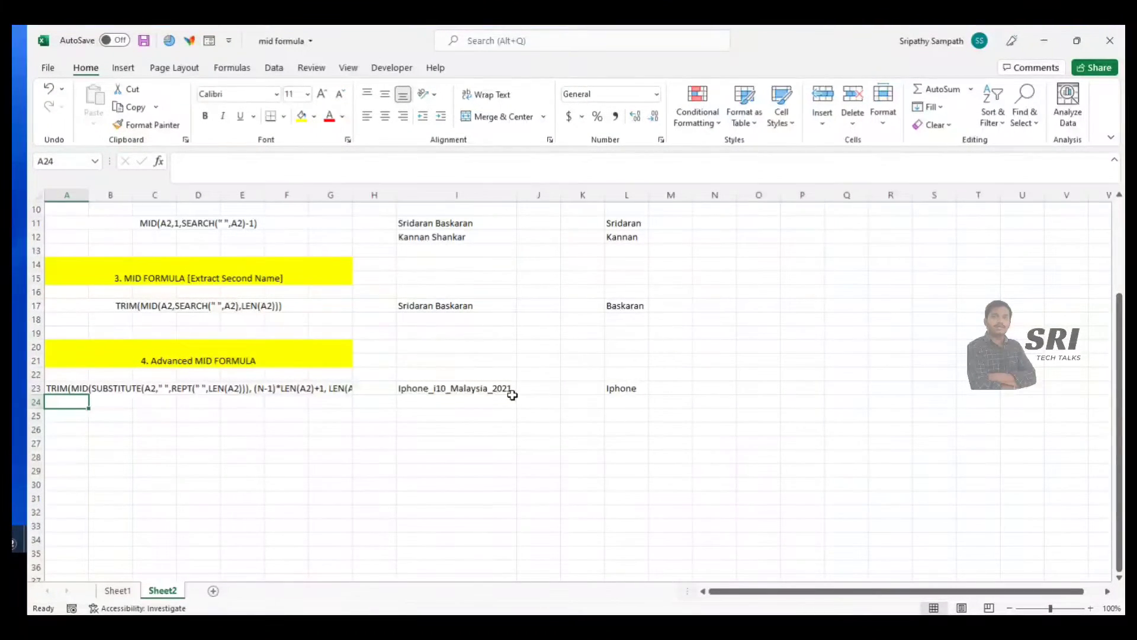
Set L23's segment index to 2 so it extracts i10
{"action": "left_click", "coordinate": [639, 389]}
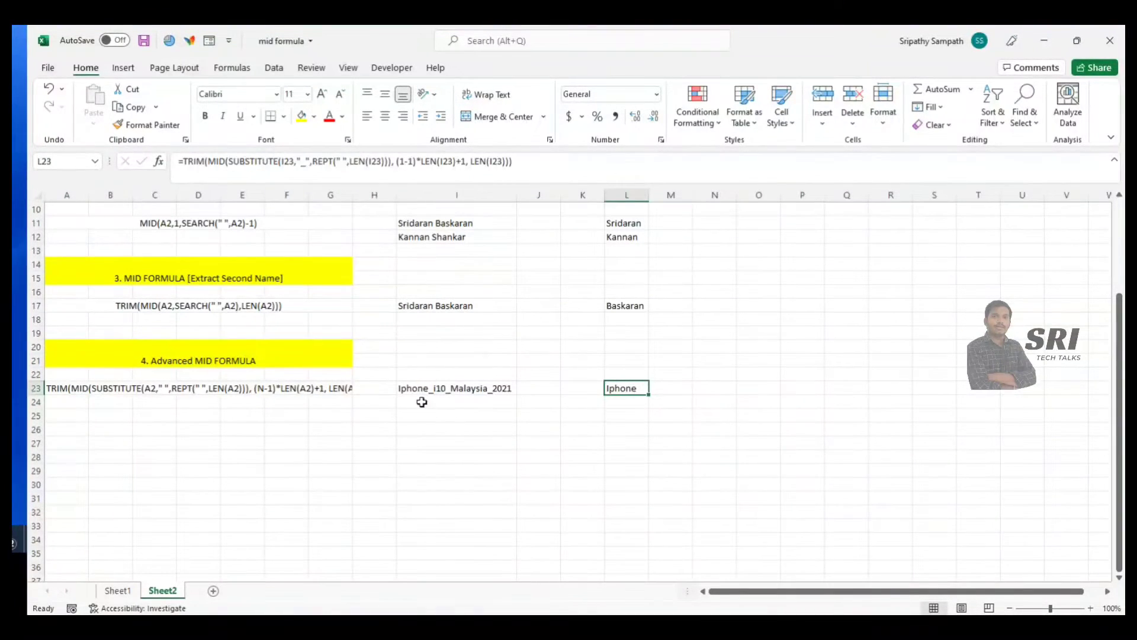
{"action": "double_click", "coordinate": [401, 161]}
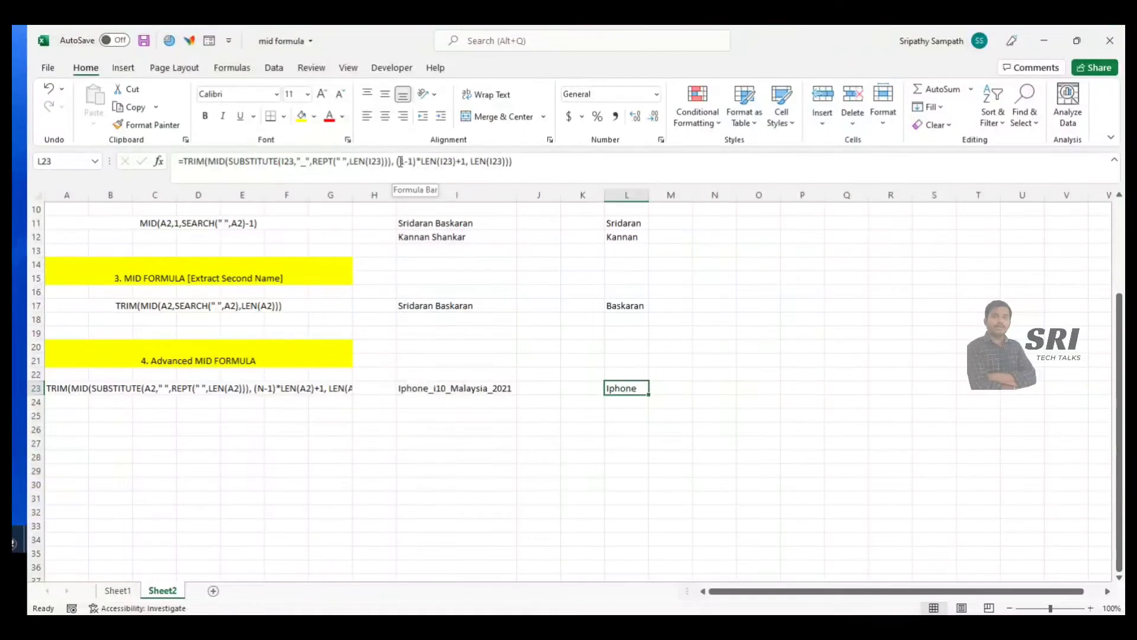
{"action": "key", "text": "Escape"}
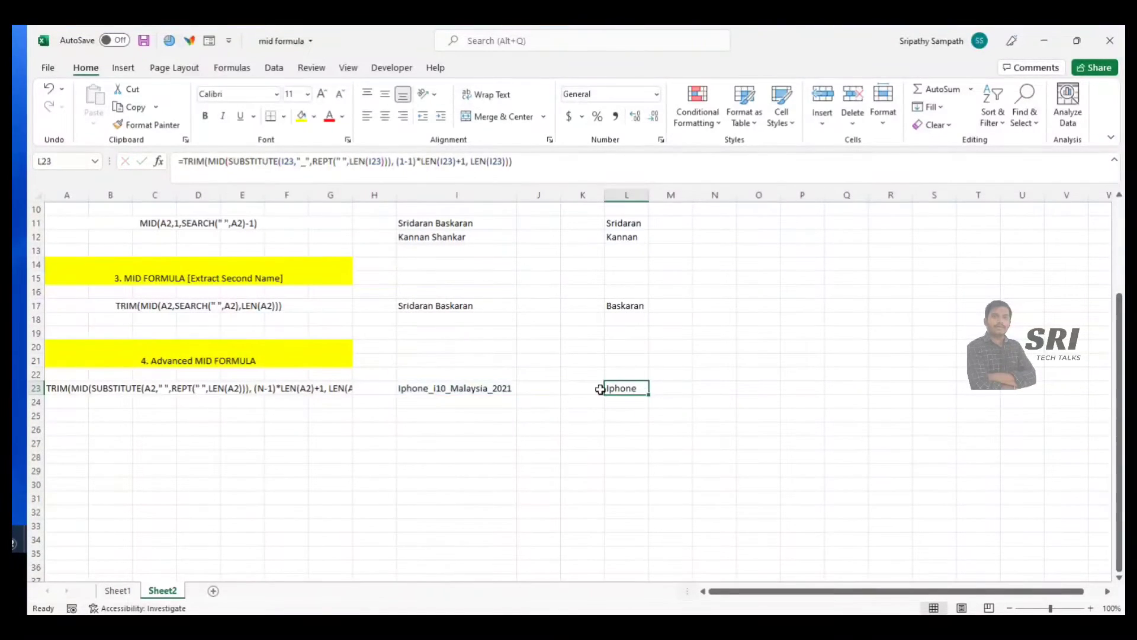
{"action": "double_click", "coordinate": [401, 161]}
{"action": "type", "text": "2"}
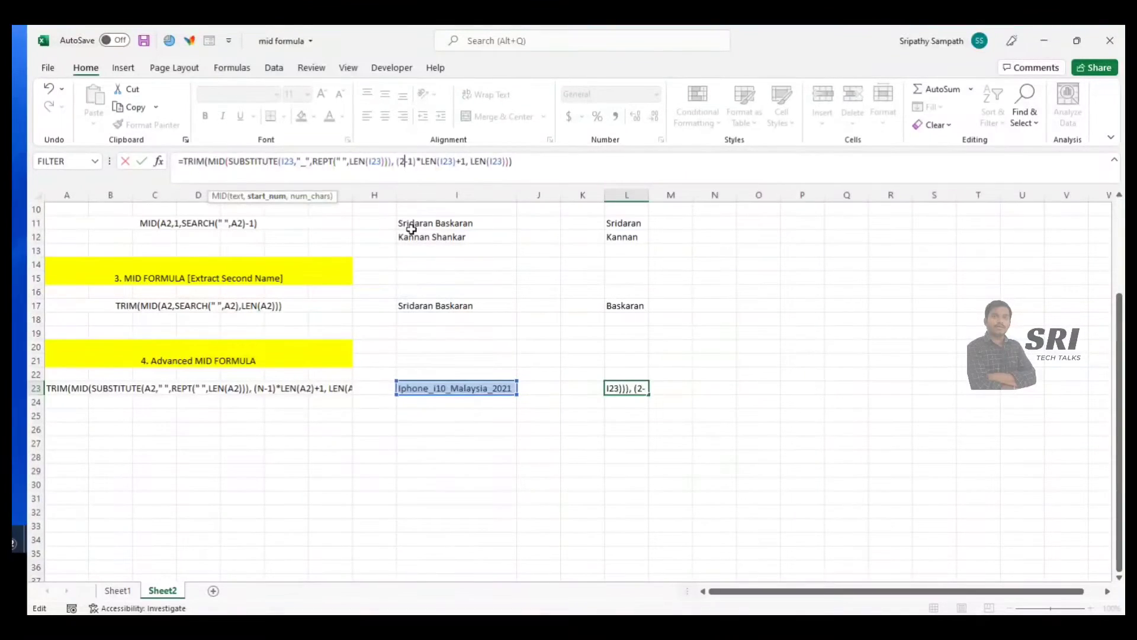
{"action": "key", "text": "Return"}
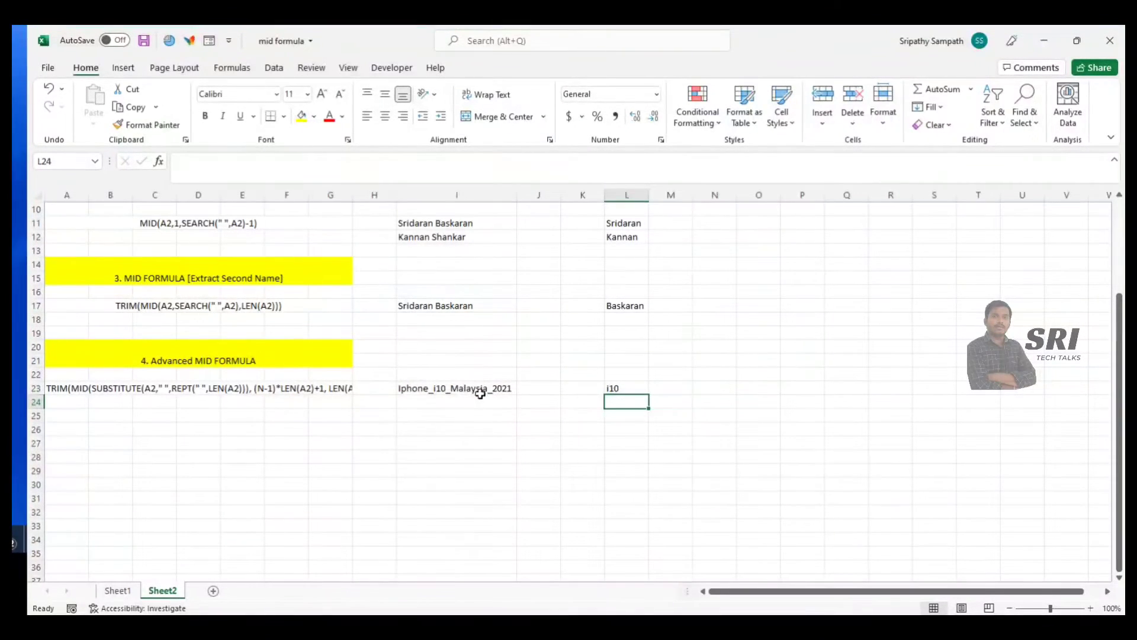
Set L23's segment index to 3 so it extracts Malaysia
{"action": "left_click", "coordinate": [612, 390]}
{"action": "double_click", "coordinate": [403, 161]}
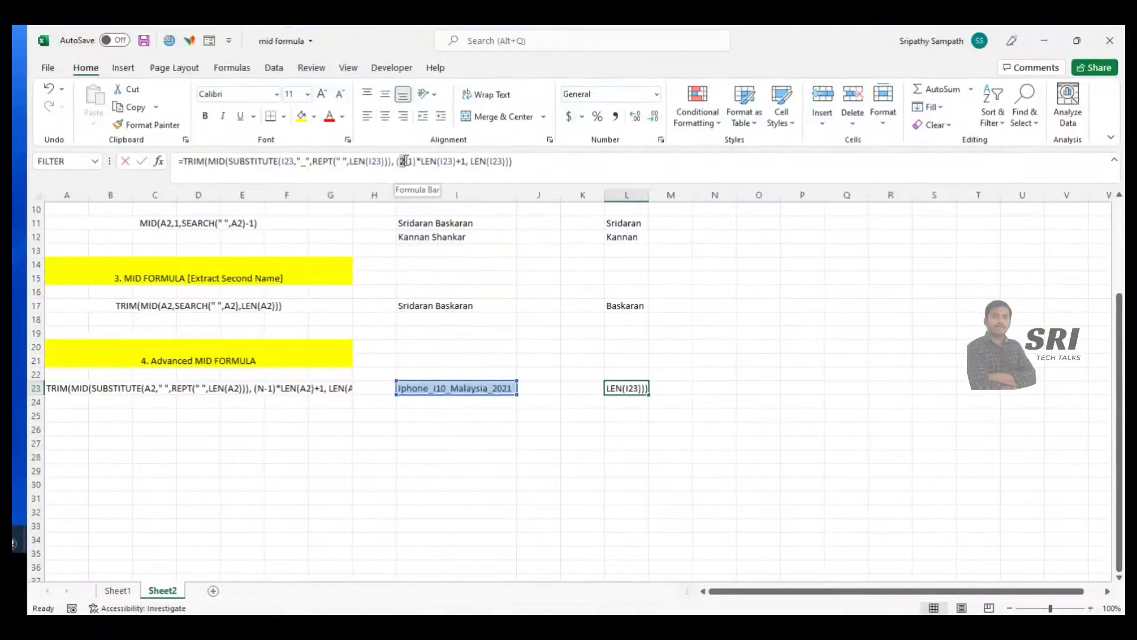
{"action": "type", "text": "3"}
{"action": "key", "text": "Return"}
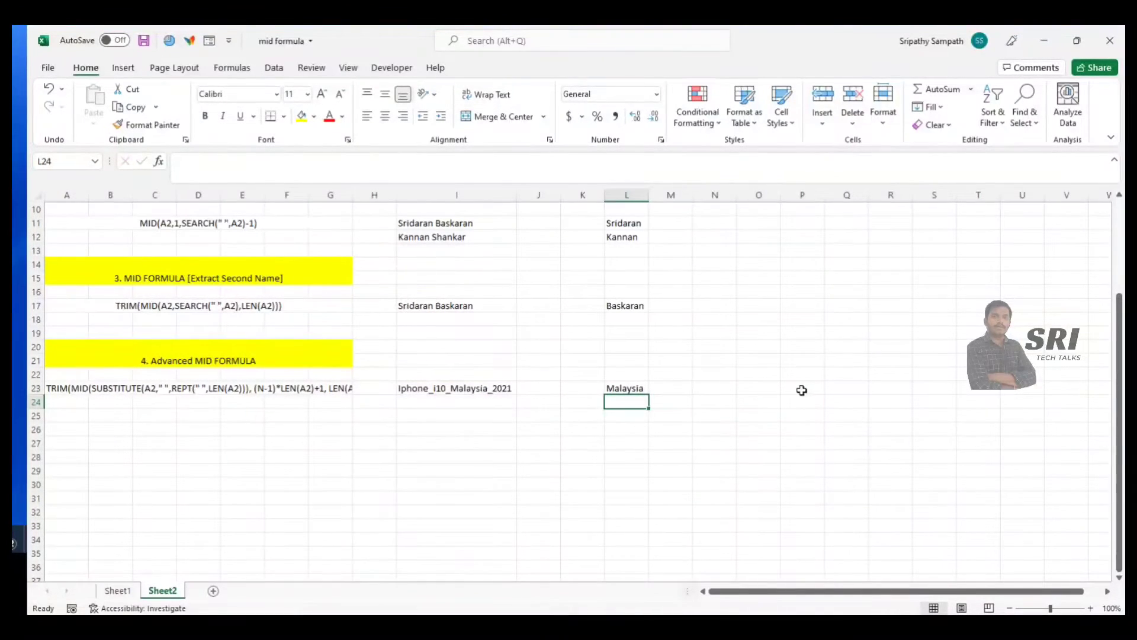
{"action": "left_click", "coordinate": [616, 386]}
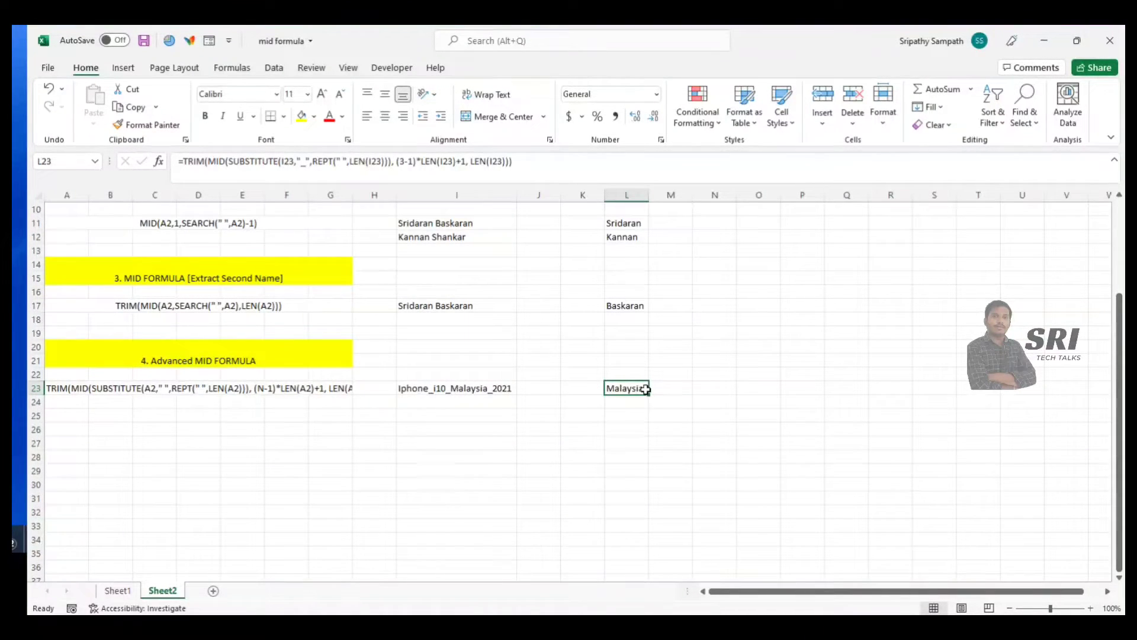
{"action": "left_click", "coordinate": [110, 594]}
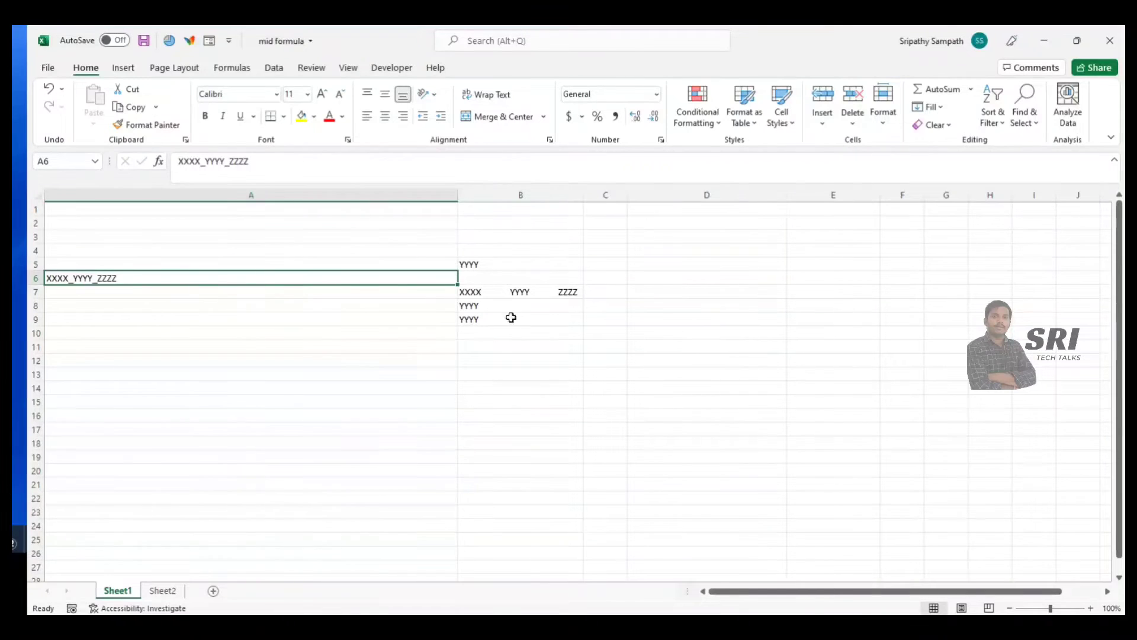
Inspect B5's extraction formula and B6's REPT helper, highlighting the REPT part of B5
{"action": "left_click", "coordinate": [467, 265]}
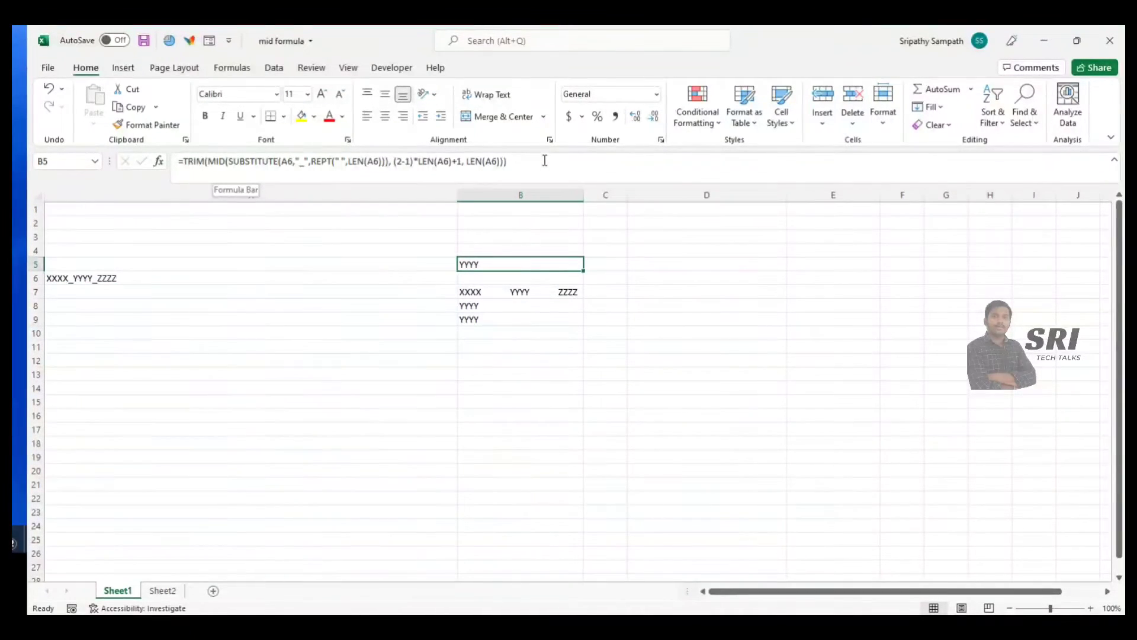
{"action": "left_click", "coordinate": [488, 279]}
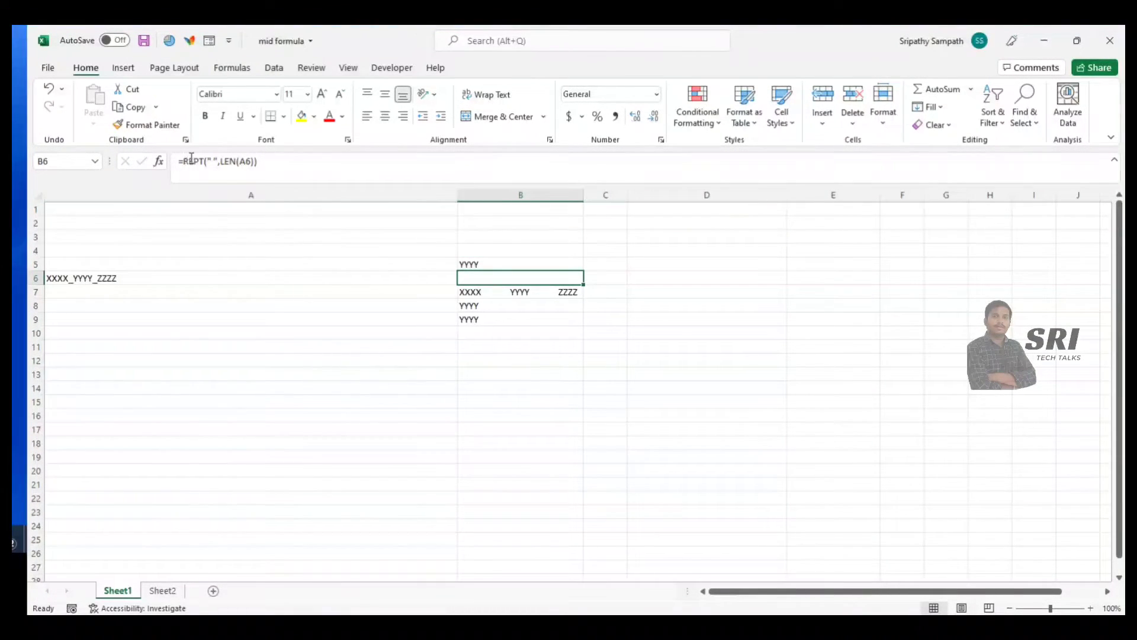
{"action": "left_click", "coordinate": [495, 264]}
{"action": "left_click", "coordinate": [314, 160]}
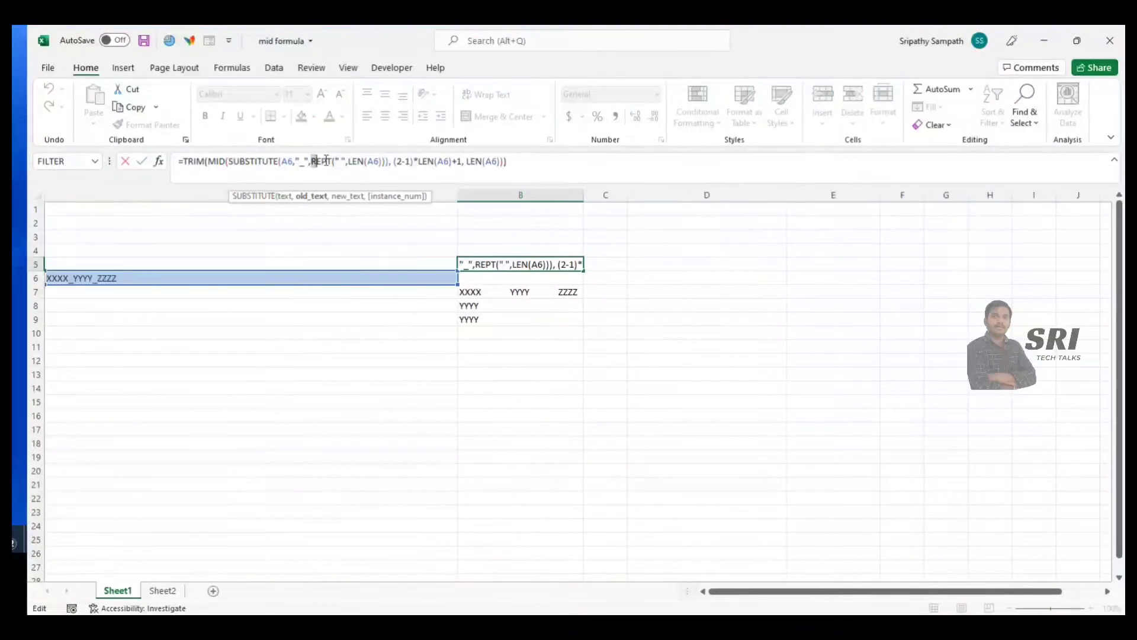
{"action": "left_click_drag", "start_coordinate": [314, 160], "coordinate": [389, 161]}
{"action": "key", "text": "Escape"}
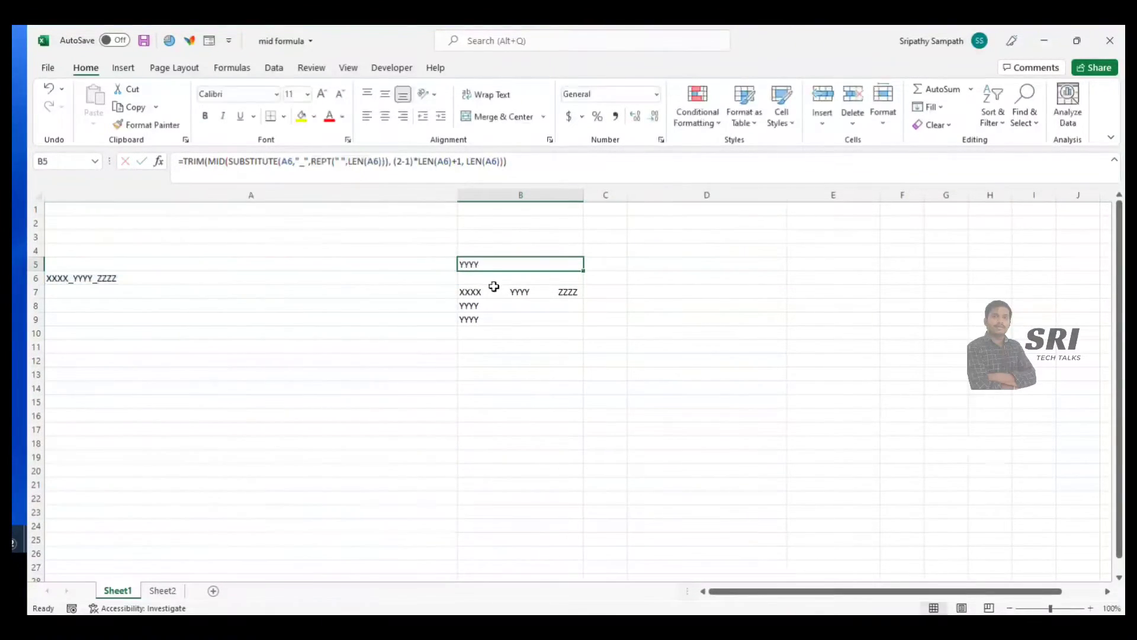
{"action": "left_click", "coordinate": [601, 264]}
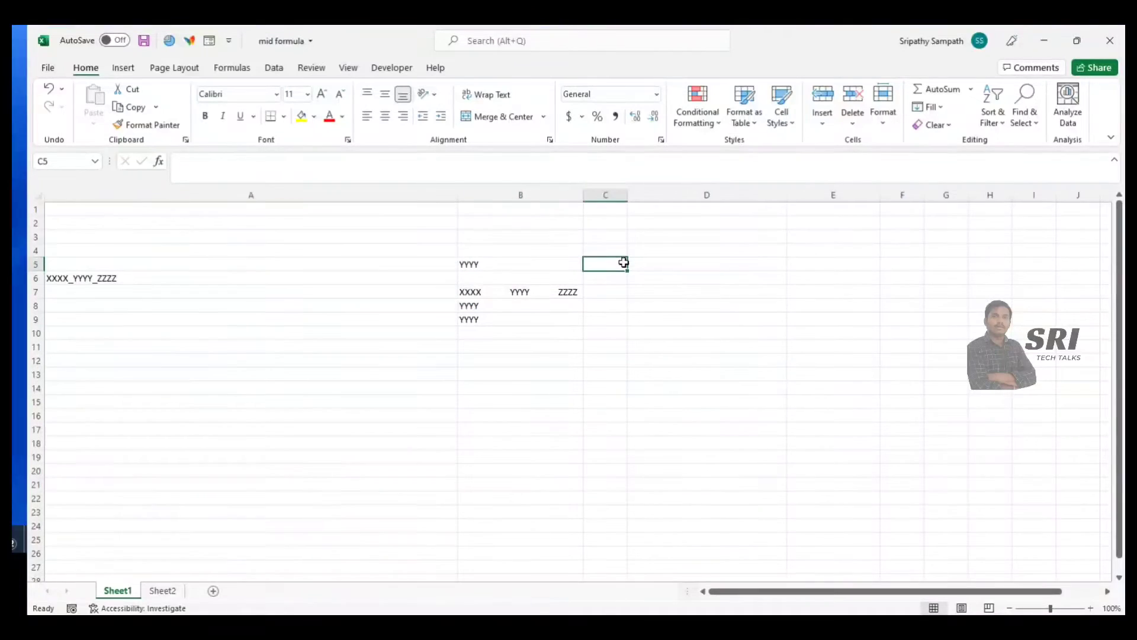
Enter =REPT("-",10) in C5 to show ten dashes, then compare with B5's formula
{"action": "type", "text": "=re"}
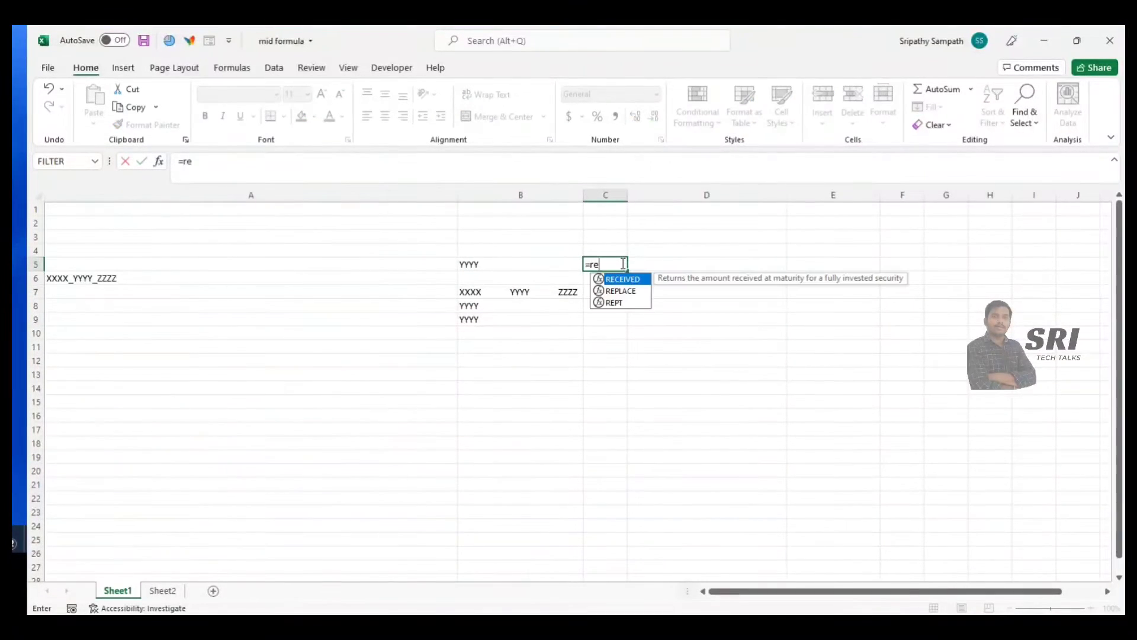
{"action": "double_click", "coordinate": [615, 300]}
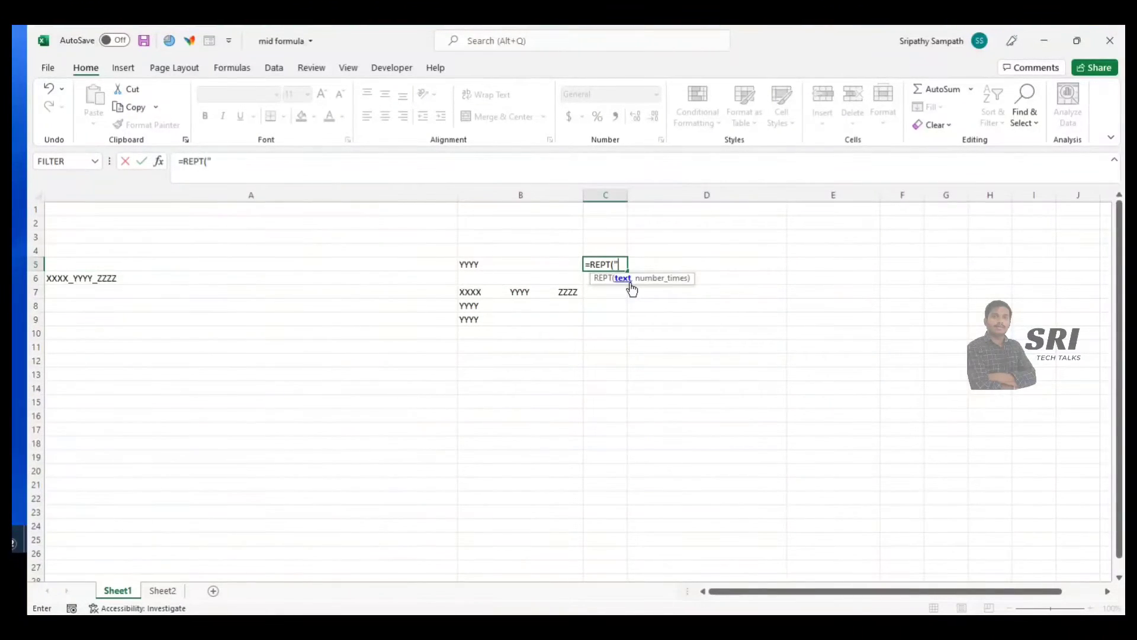
{"action": "type", "text": "-\",10"}
{"action": "key", "text": "Return"}
{"action": "left_click", "coordinate": [586, 266]}
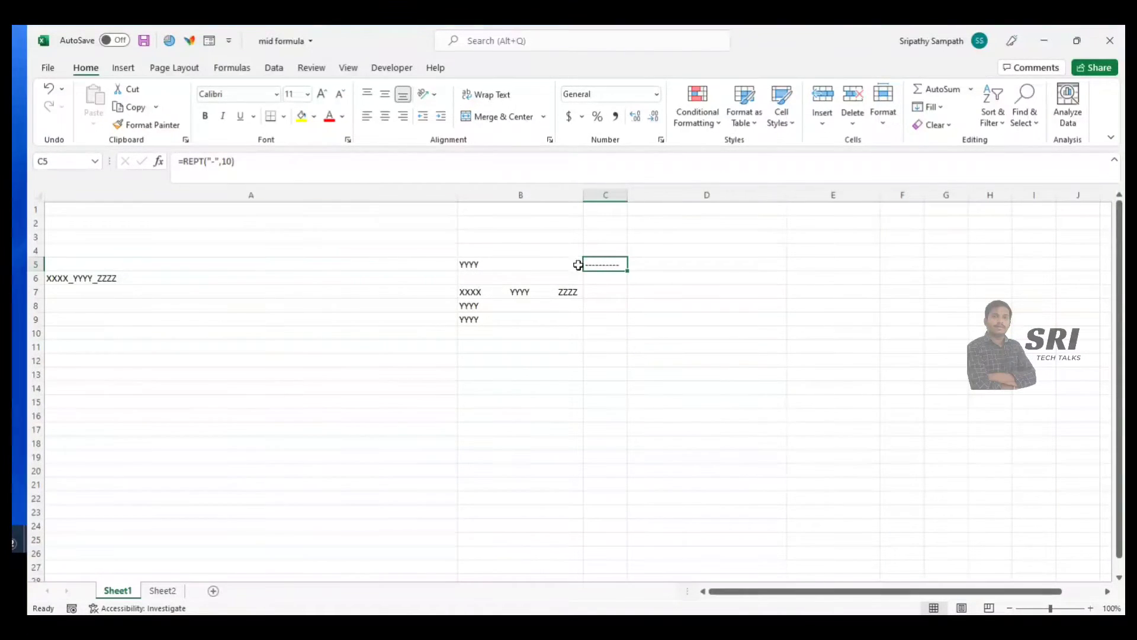
{"action": "left_click", "coordinate": [482, 264]}
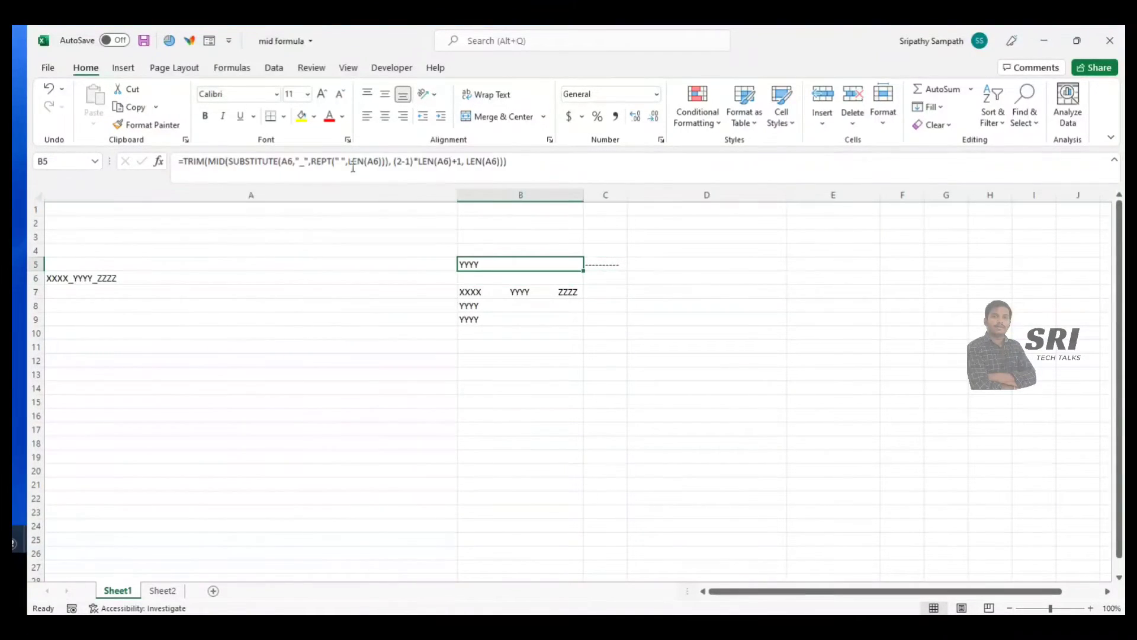
{"action": "left_click", "coordinate": [342, 161]}
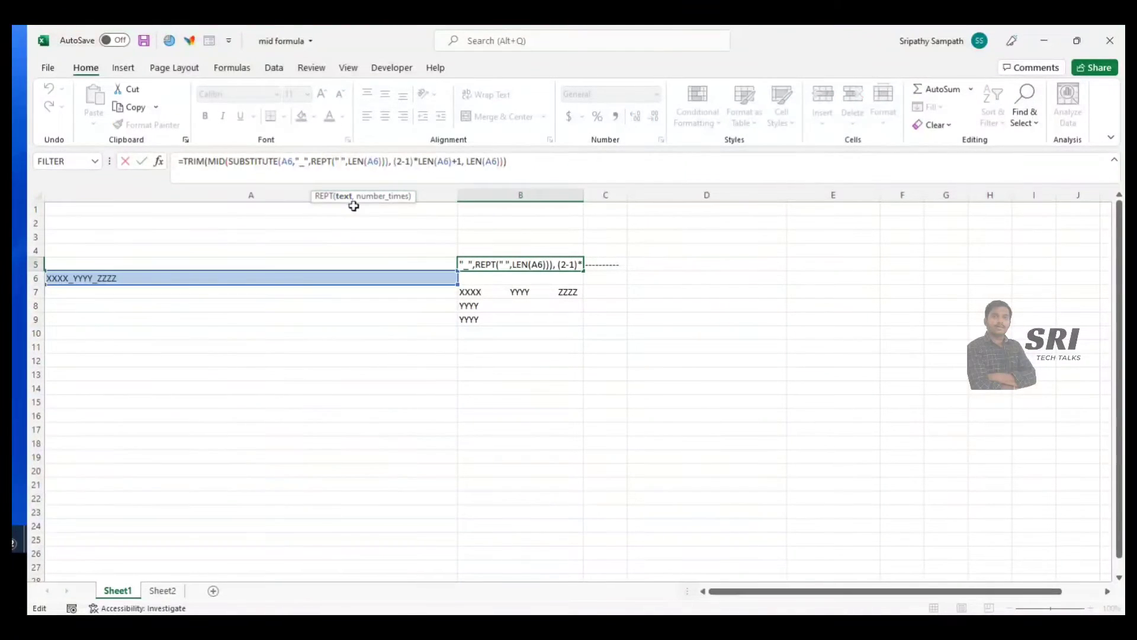
{"action": "left_click", "coordinate": [375, 161]}
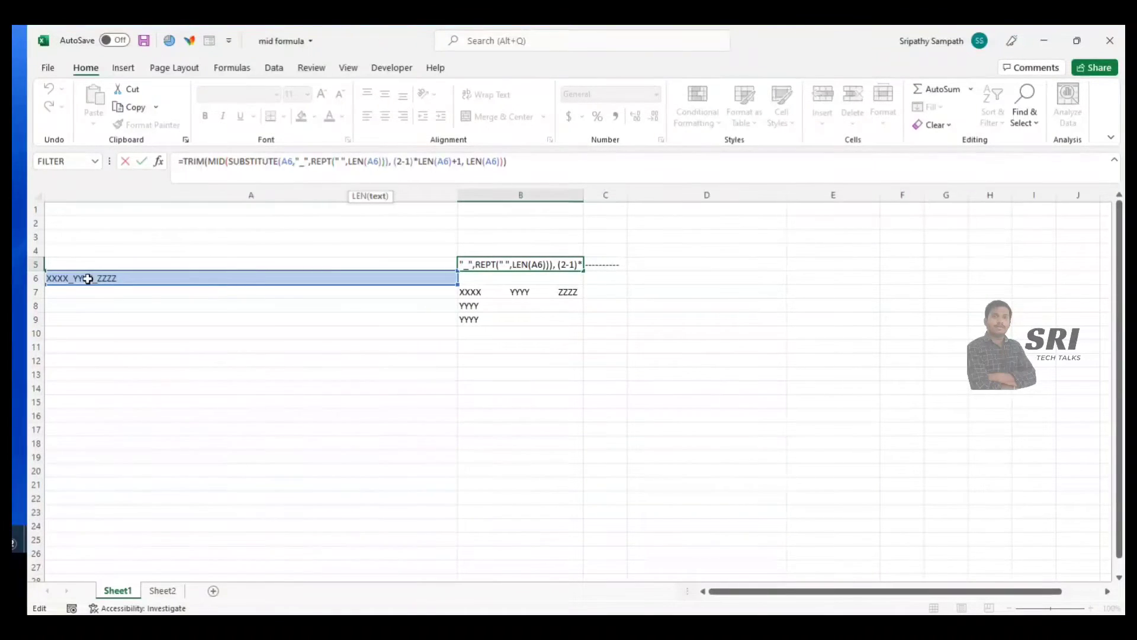
{"action": "key", "text": "Escape"}
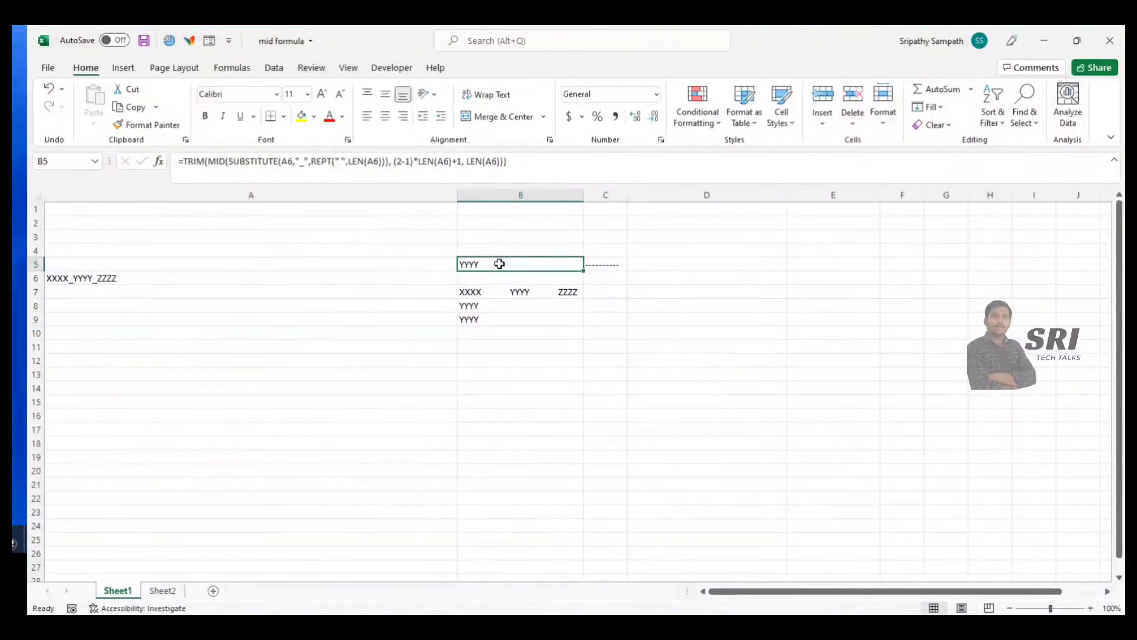
{"action": "left_click_drag", "start_coordinate": [311, 161], "coordinate": [383, 161]}
{"action": "key", "text": "Escape"}
{"action": "left_click", "coordinate": [309, 164]}
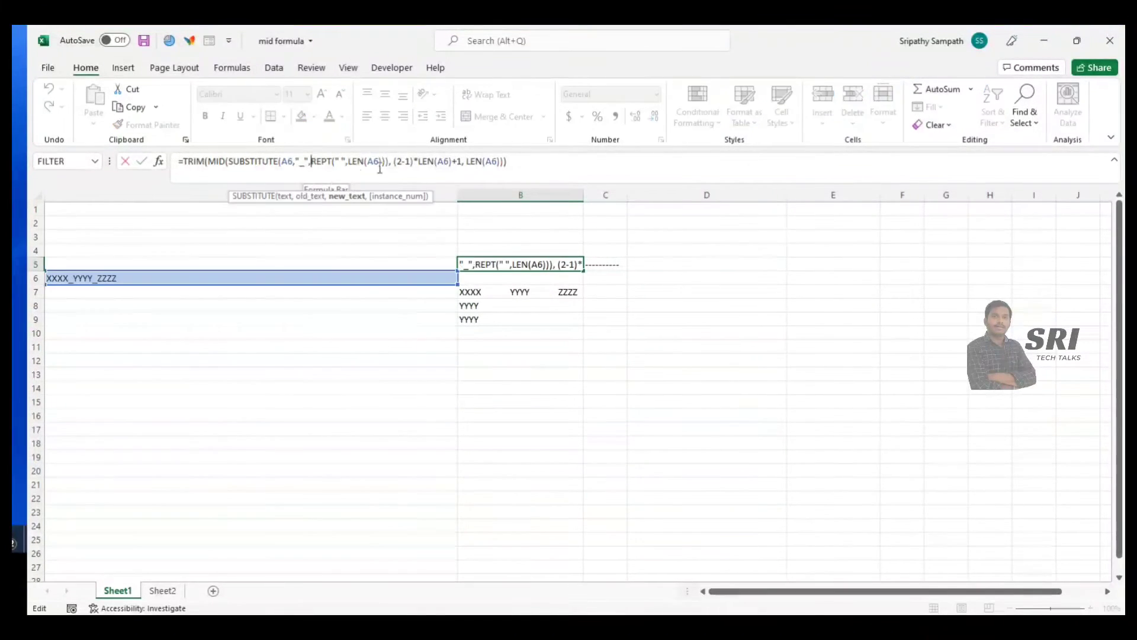
{"action": "key", "text": "Escape"}
{"action": "left_click", "coordinate": [491, 278]}
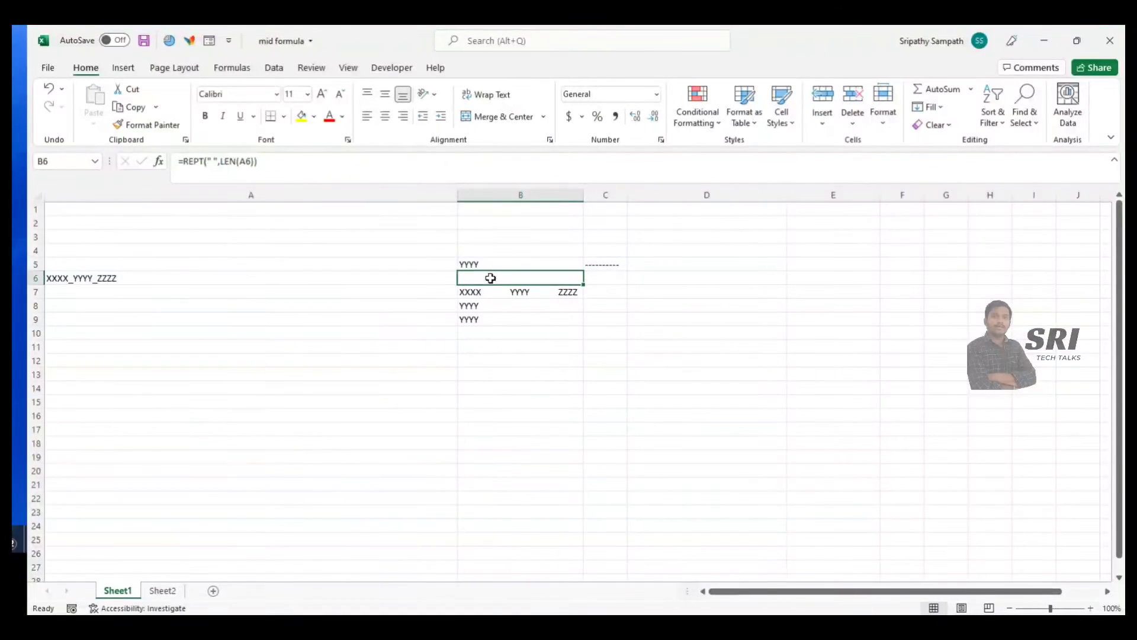
{"action": "left_click", "coordinate": [79, 276]}
{"action": "left_click", "coordinate": [94, 292]}
Enter =LEN(A6) in A7, returning 14
{"action": "type", "text": "=le"}
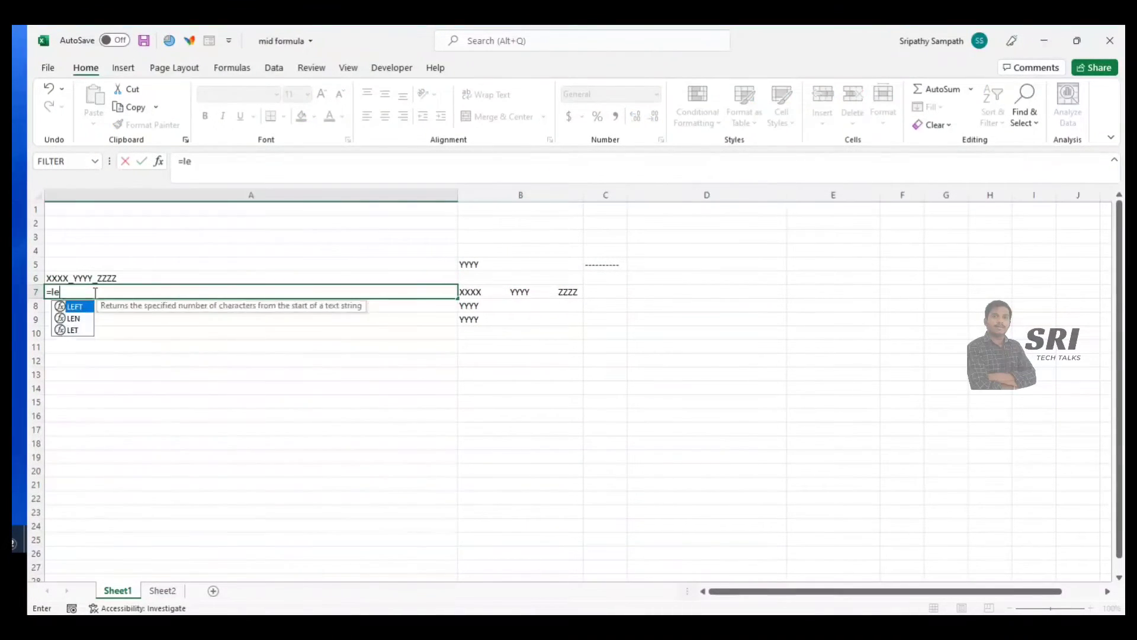
{"action": "key", "text": "Tab"}
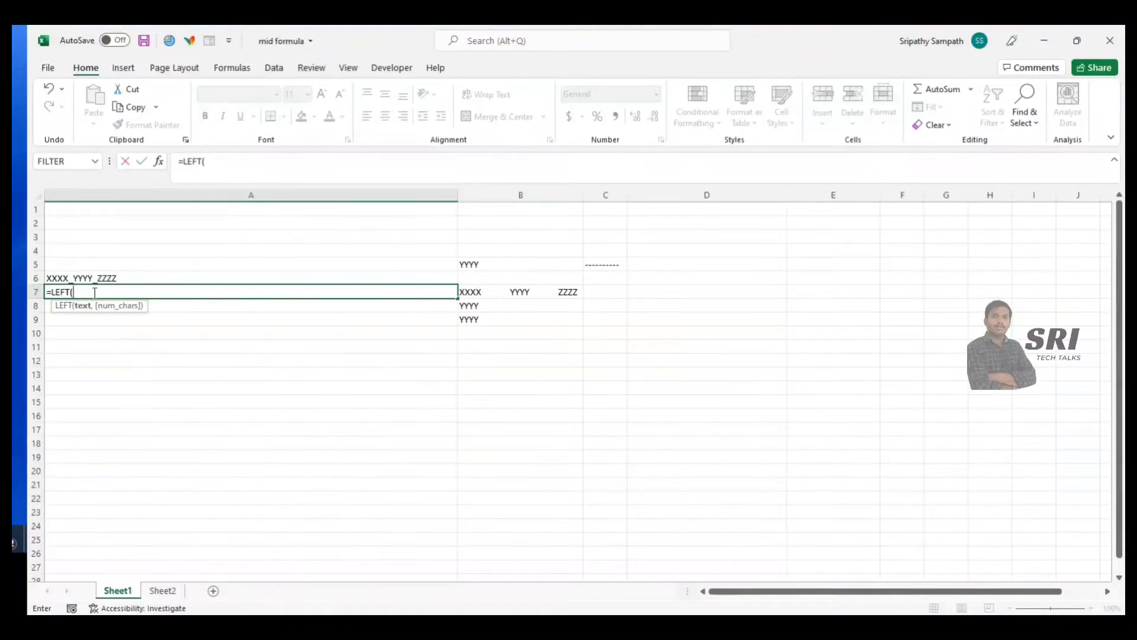
{"action": "key", "text": "BackSpace"}
{"action": "key", "text": "BackSpace"}
{"action": "key", "text": "BackSpace"}
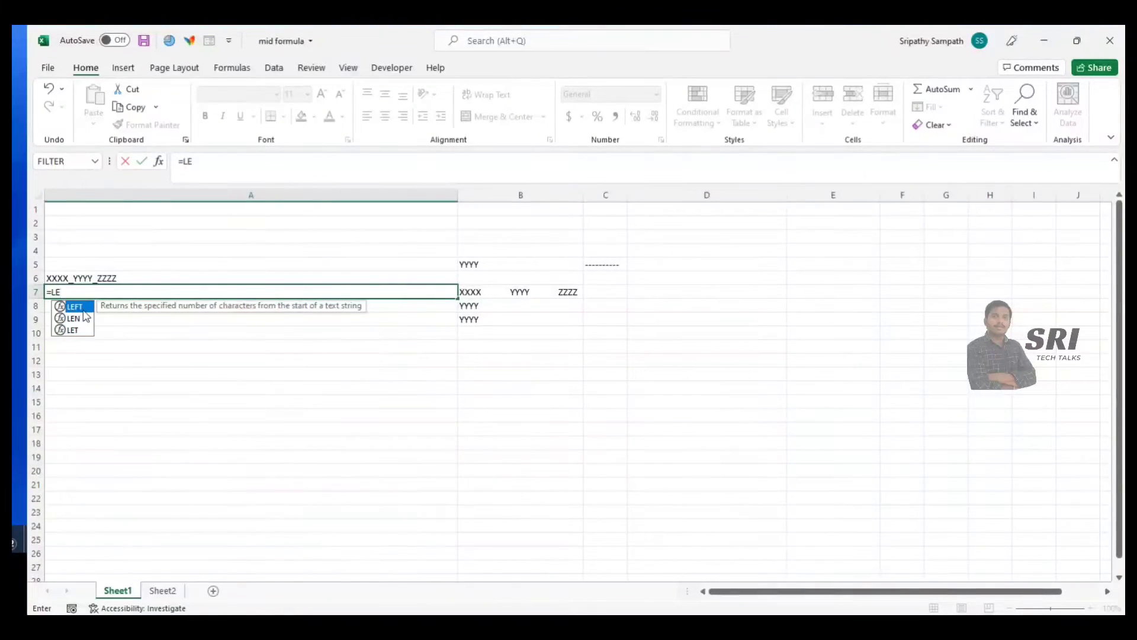
{"action": "type", "text": "n"}
{"action": "key", "text": "Tab"}
{"action": "left_click", "coordinate": [83, 278]}
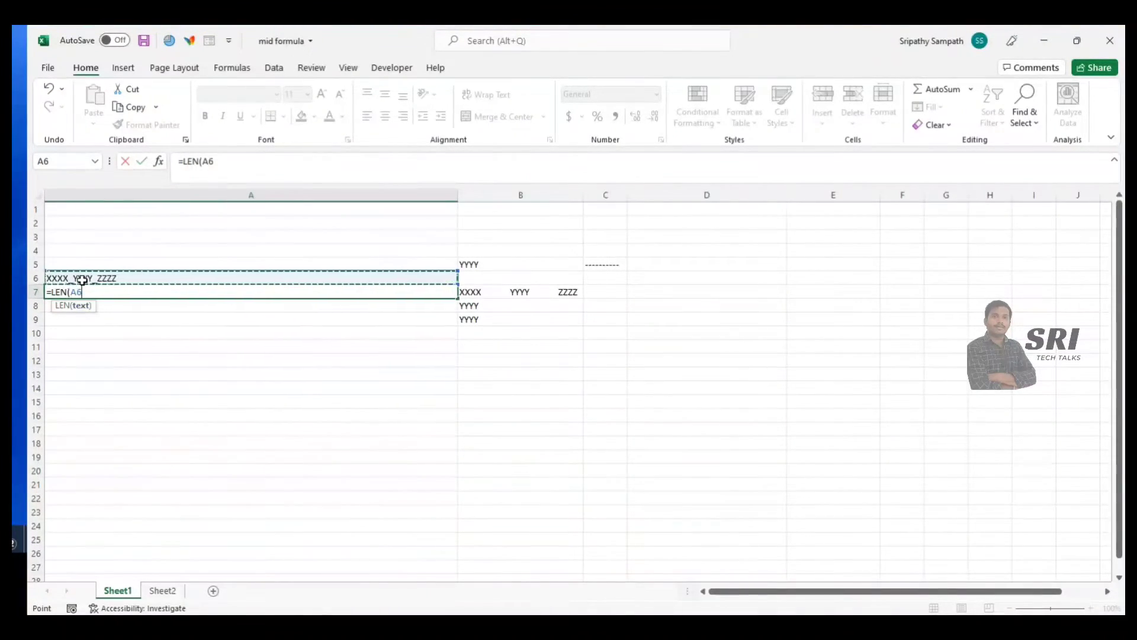
{"action": "type", "text": ")"}
{"action": "key", "text": "Return"}
Review A7, B6's REPT helper and B5's underscore substitution, then start a SUBSTITUTE formula in D6
{"action": "left_click", "coordinate": [381, 287]}
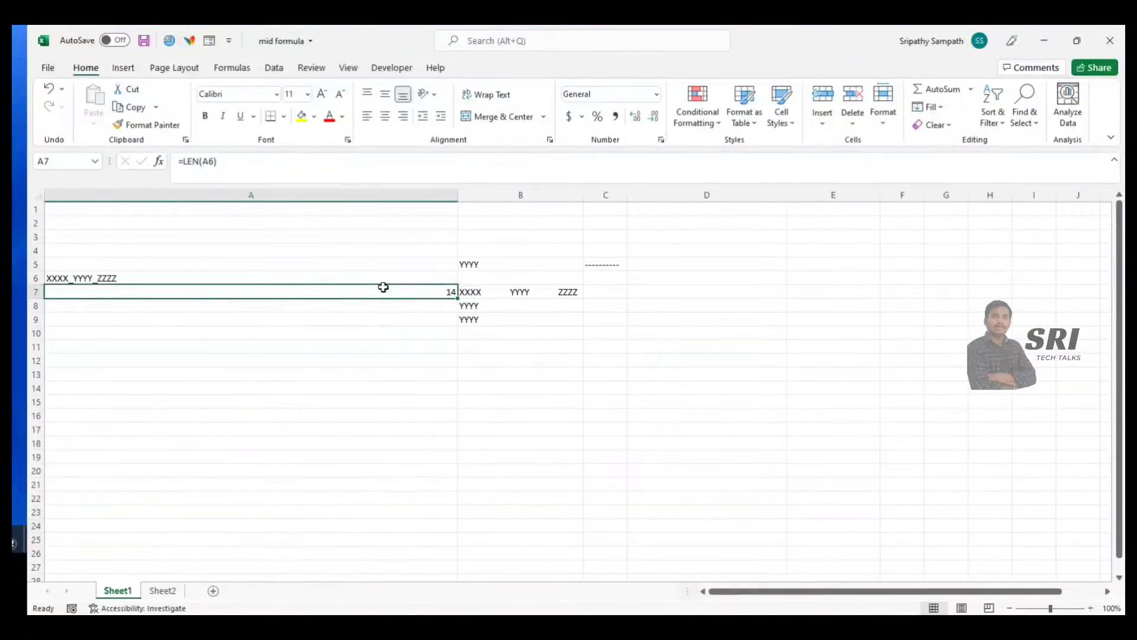
{"action": "left_click", "coordinate": [494, 278]}
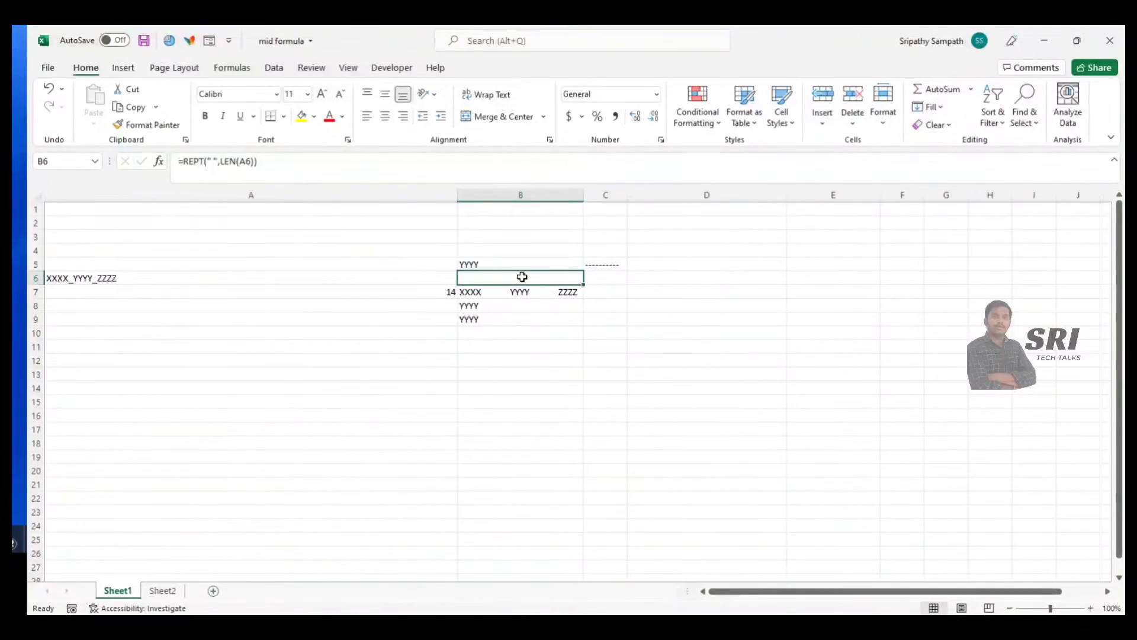
{"action": "left_click", "coordinate": [508, 264]}
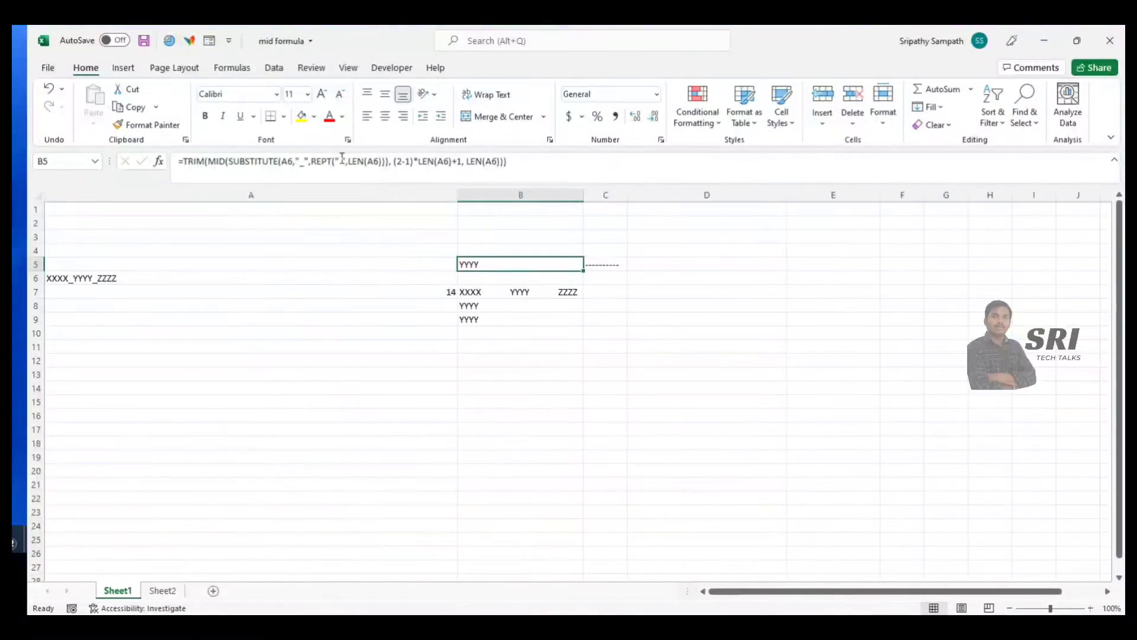
{"action": "left_click", "coordinate": [330, 161]}
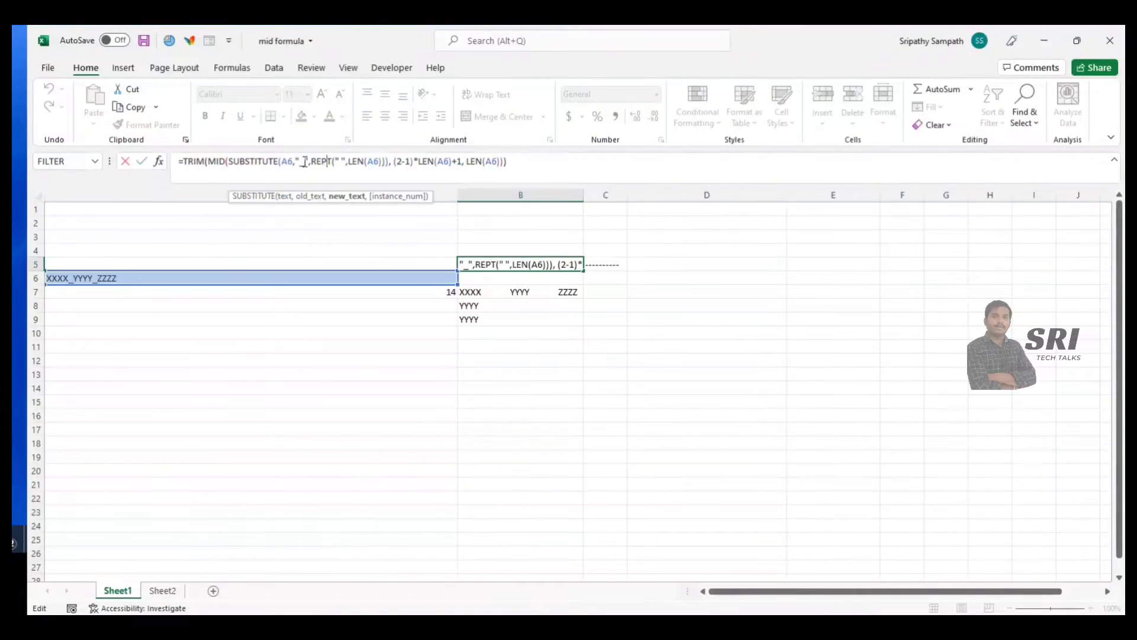
{"action": "left_click", "coordinate": [304, 161]}
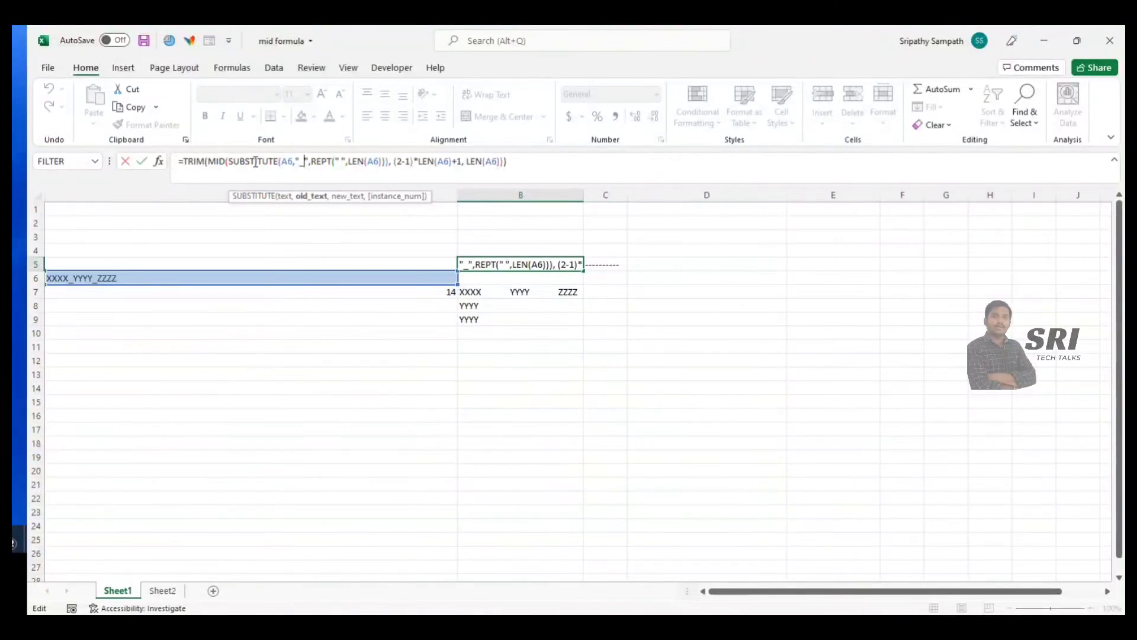
{"action": "key", "text": "Escape"}
{"action": "left_click", "coordinate": [665, 281]}
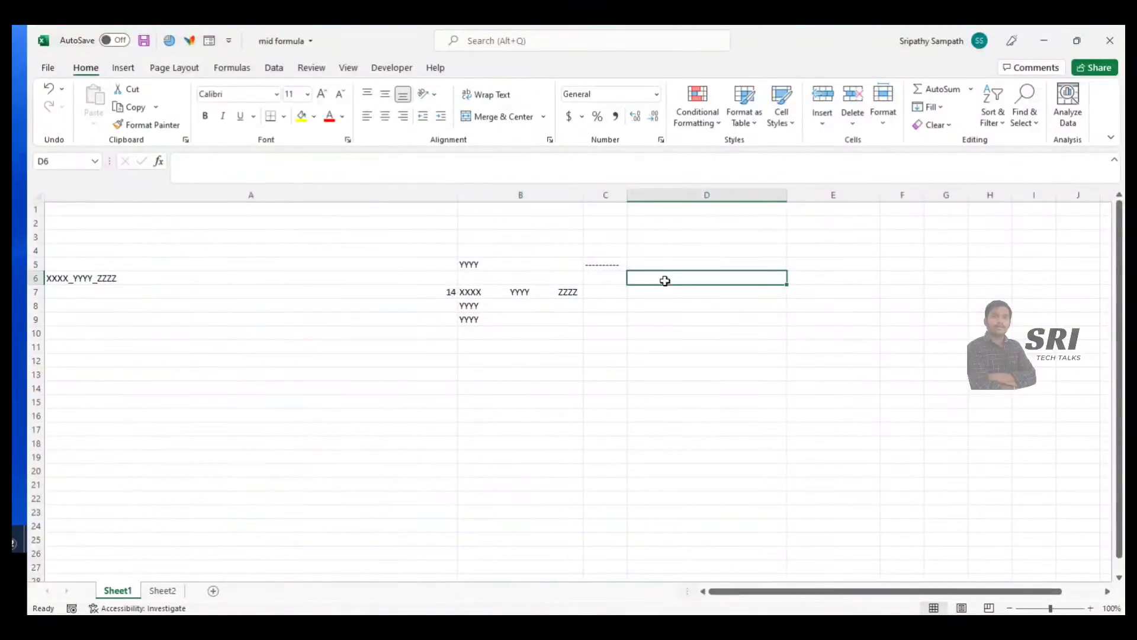
{"action": "type", "text": "="}
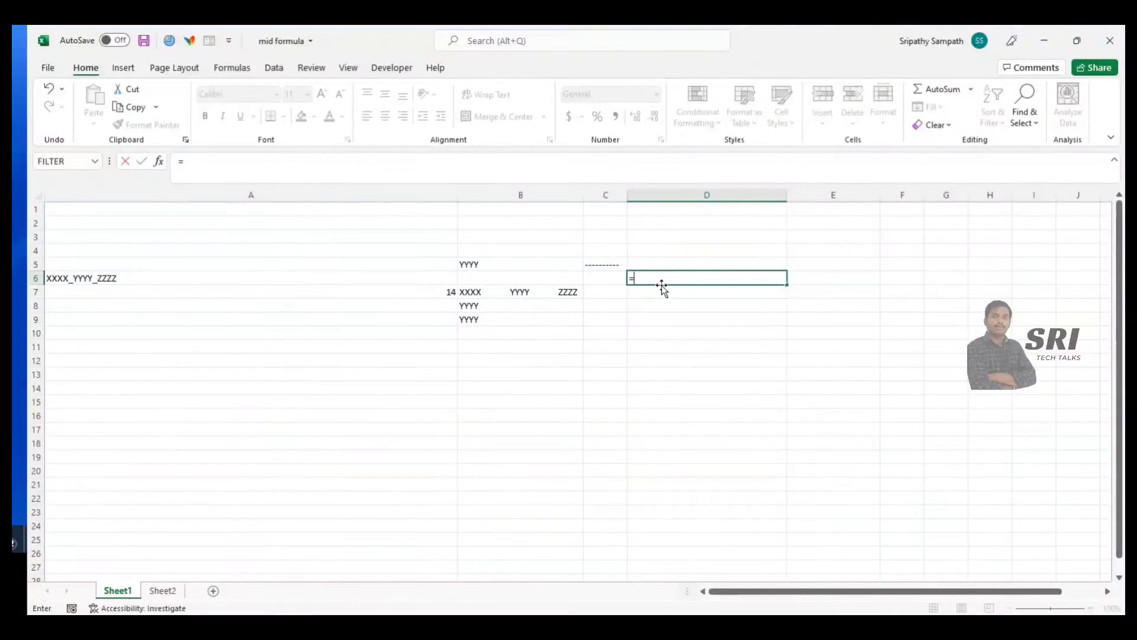
{"action": "type", "text": "su"}
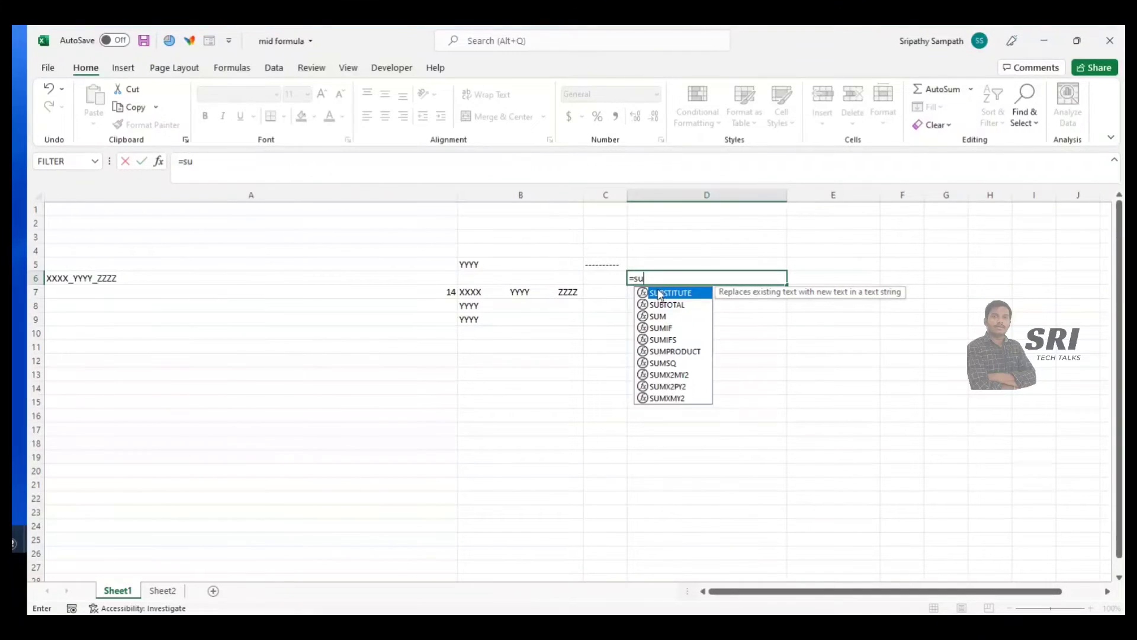
{"action": "double_click", "coordinate": [661, 292]}
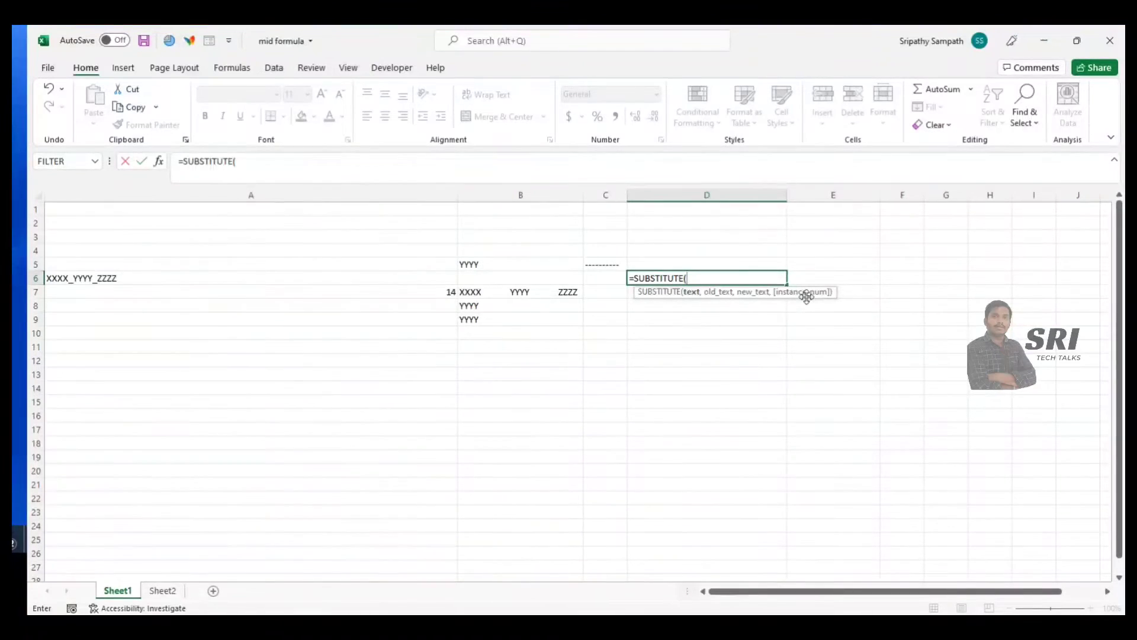
{"action": "left_click", "coordinate": [126, 277]}
{"action": "type", "text": ",\"_"}
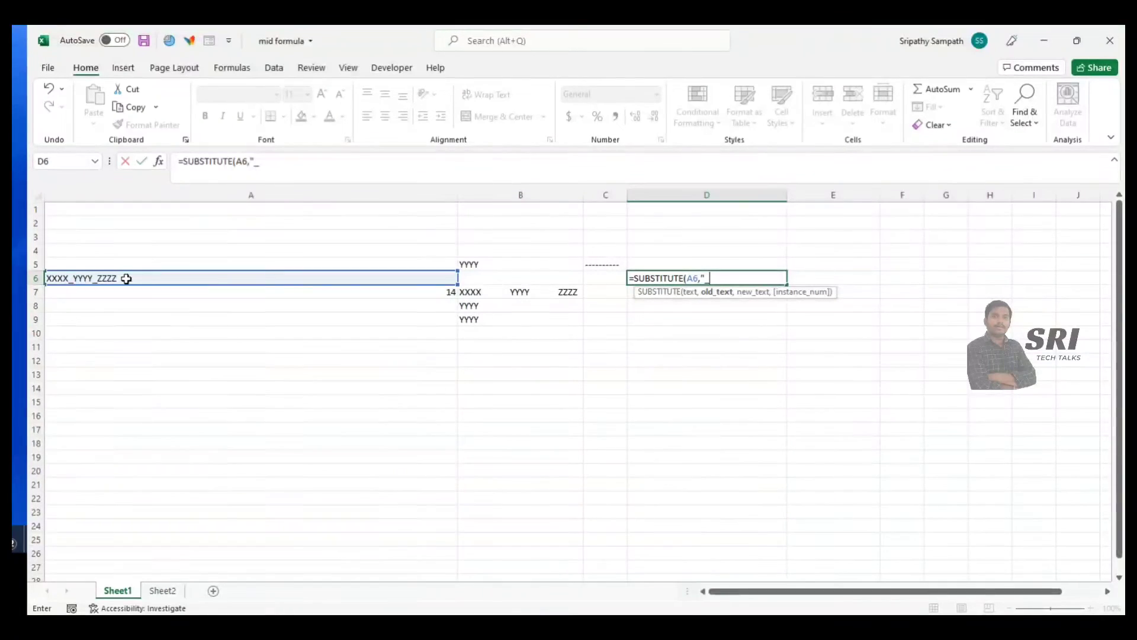
{"action": "type", "text": "\",\""}
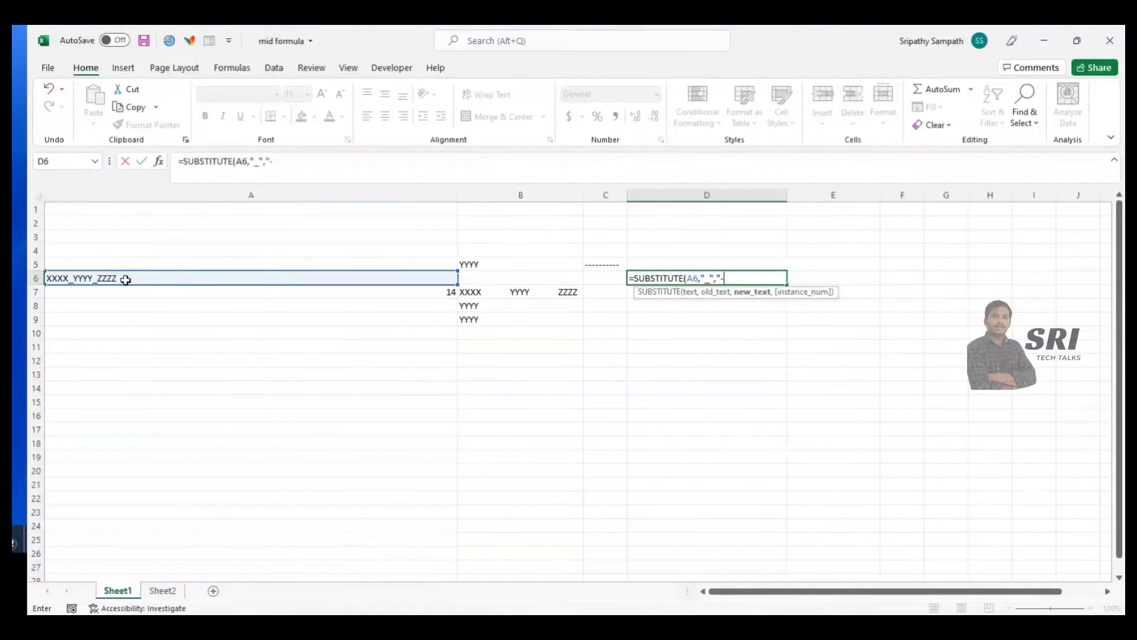
{"action": "type", "text": "-\""}
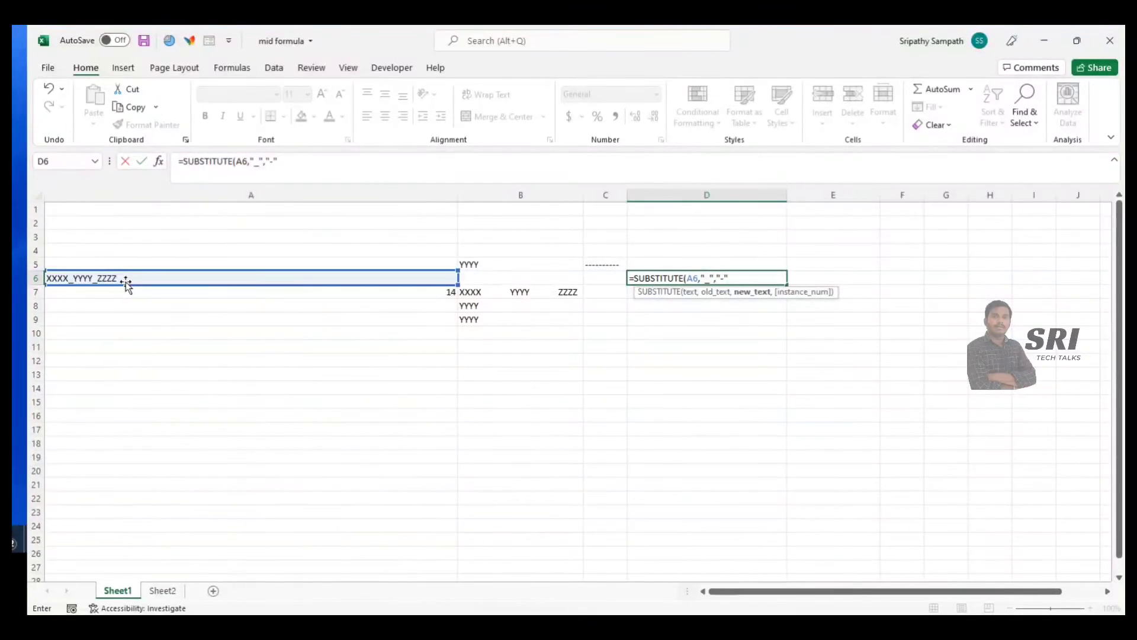
{"action": "type", "text": "."}
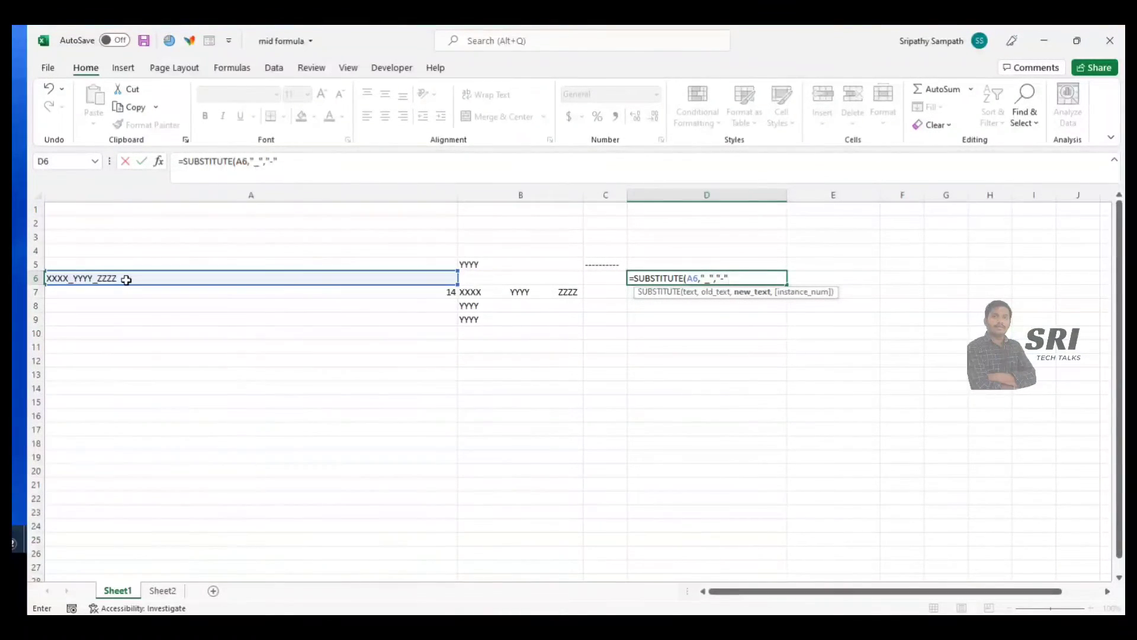
{"action": "key", "text": "BackSpace"}
{"action": "type", "text": ",1)"}
{"action": "key", "text": "Return"}
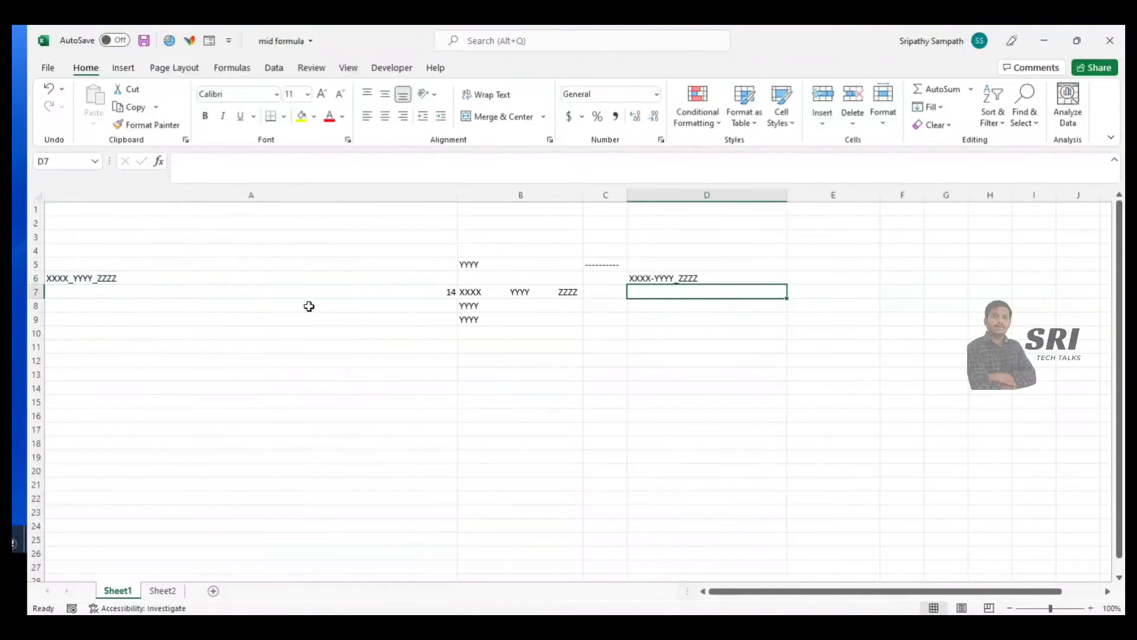
{"action": "left_click", "coordinate": [645, 279]}
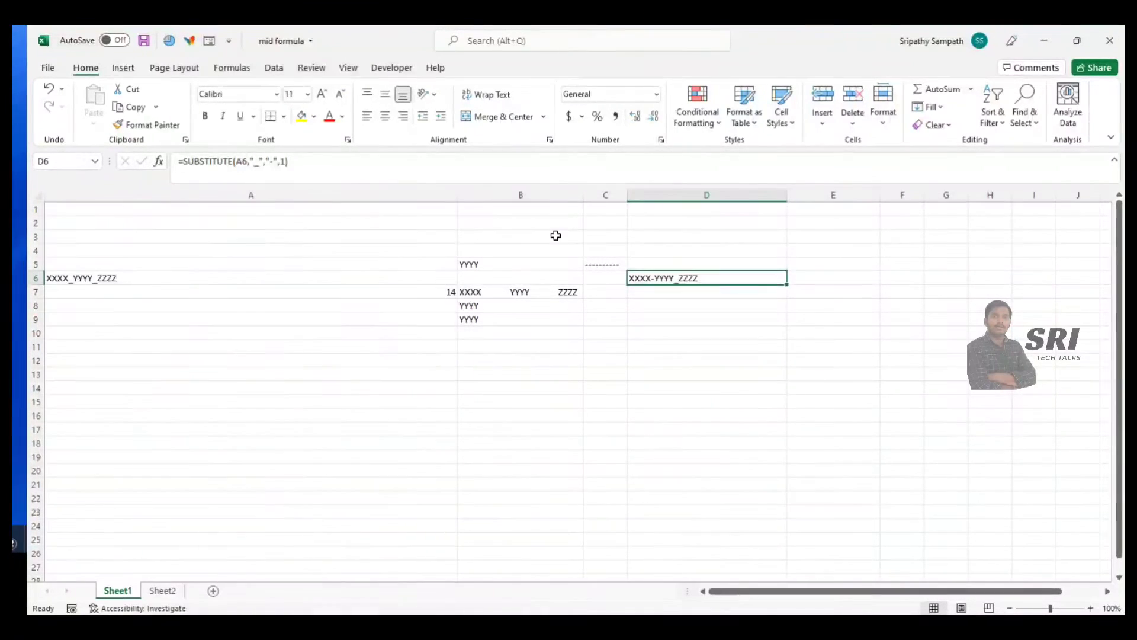
{"action": "left_click", "coordinate": [286, 161]}
{"action": "key", "text": "BackSpace"}
{"action": "key", "text": "BackSpace"}
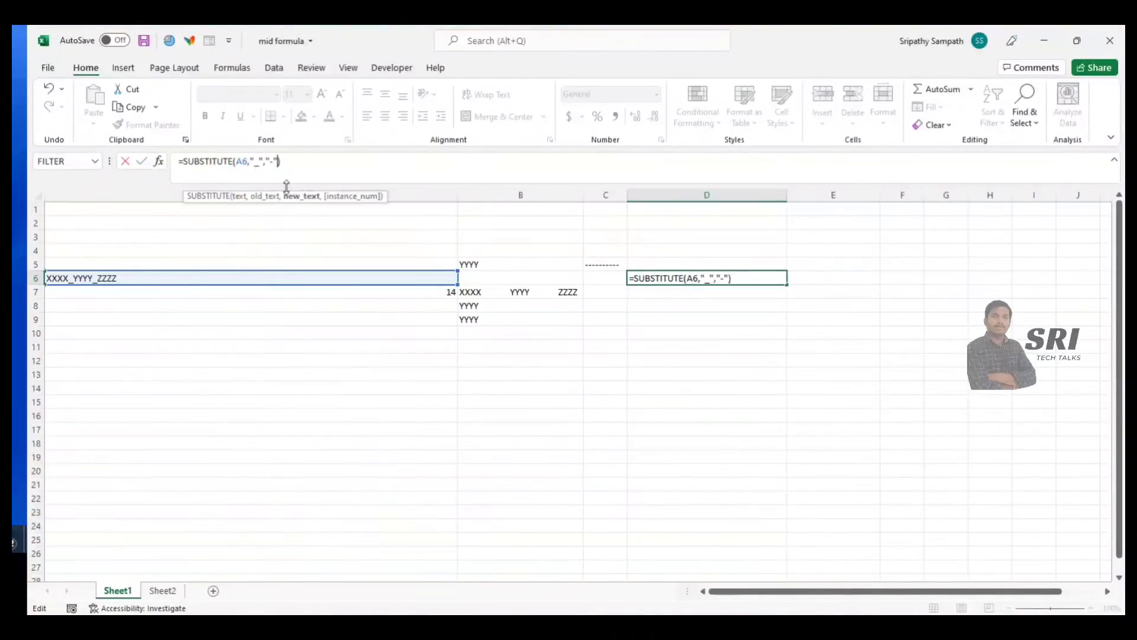
{"action": "key", "text": "Return"}
{"action": "left_click", "coordinate": [687, 277]}
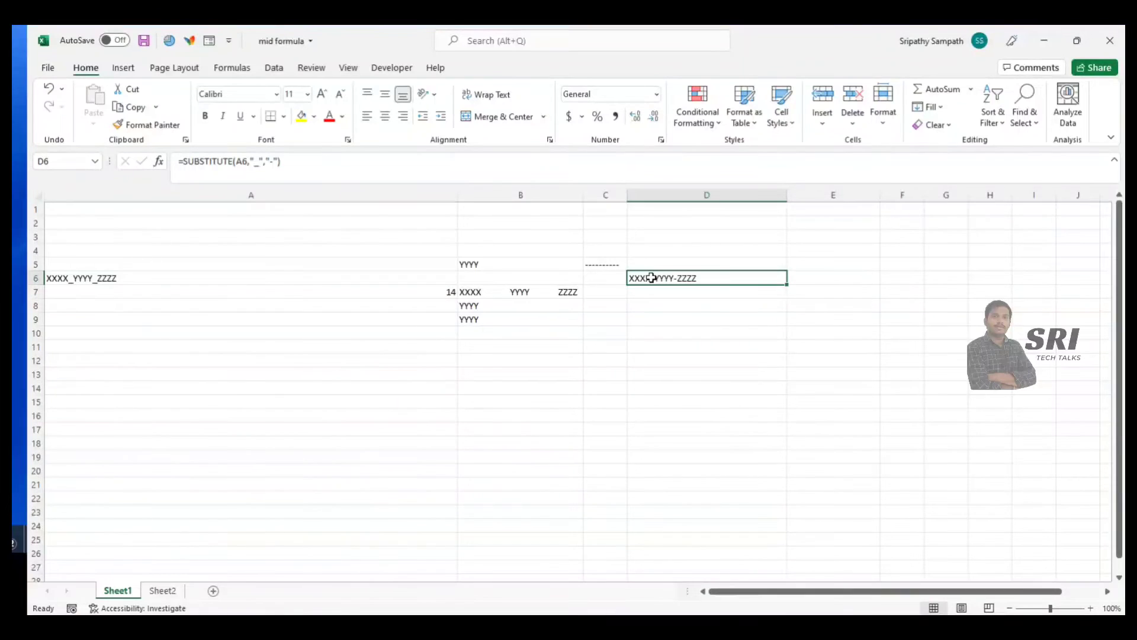
{"action": "key", "text": "Delete"}
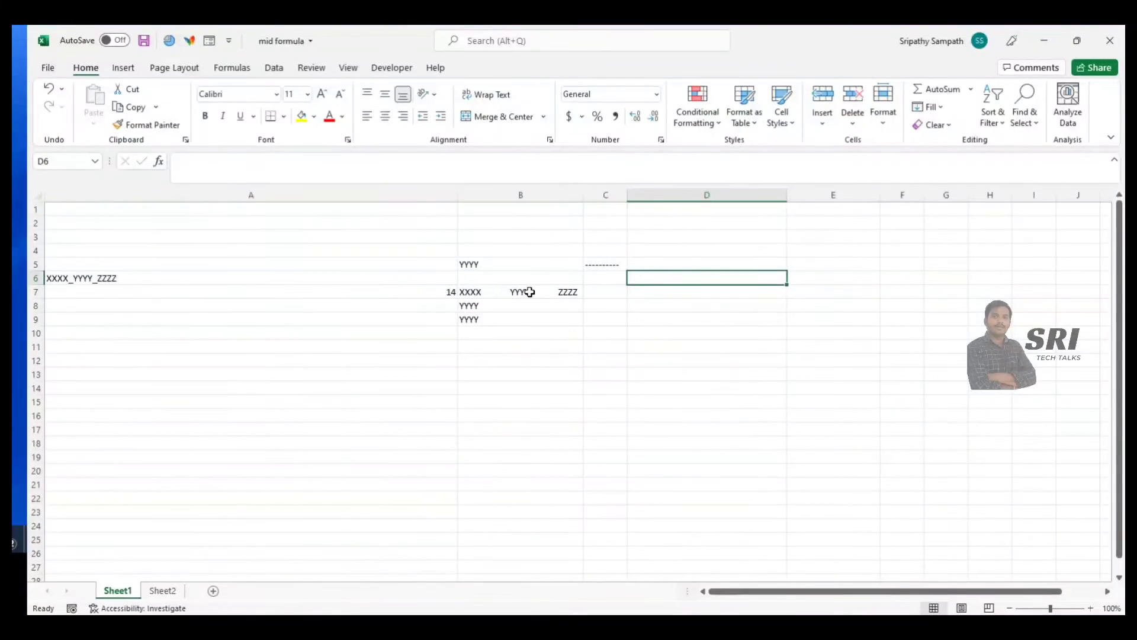
{"action": "left_click", "coordinate": [487, 281]}
{"action": "left_click", "coordinate": [483, 291]}
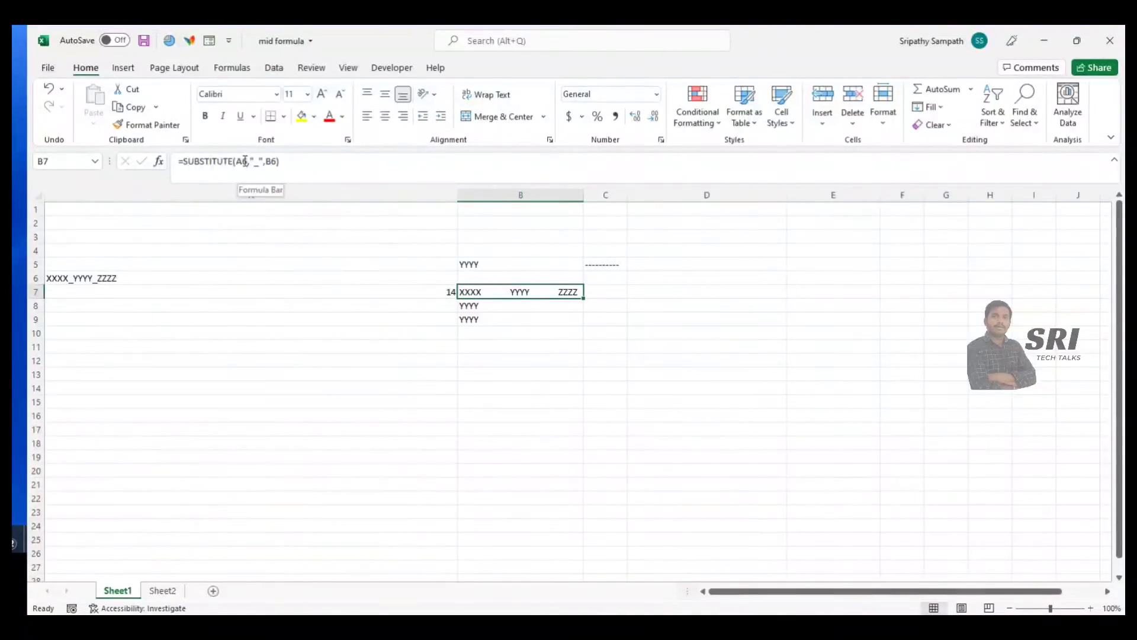
{"action": "left_click", "coordinate": [520, 264]}
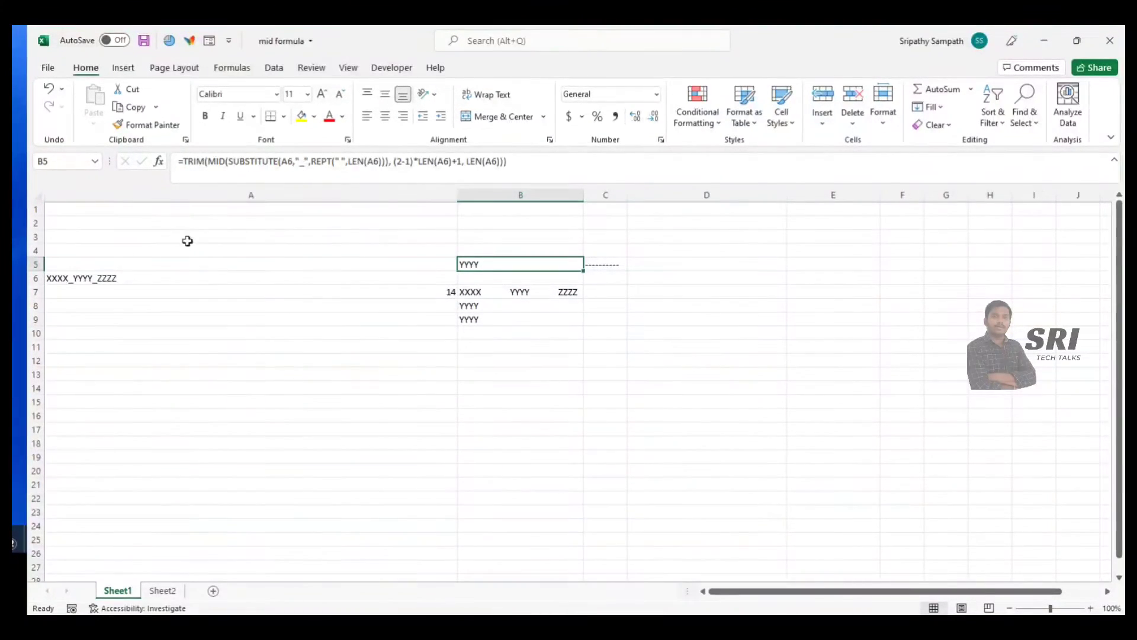
{"action": "left_click_drag", "start_coordinate": [312, 161], "coordinate": [388, 161]}
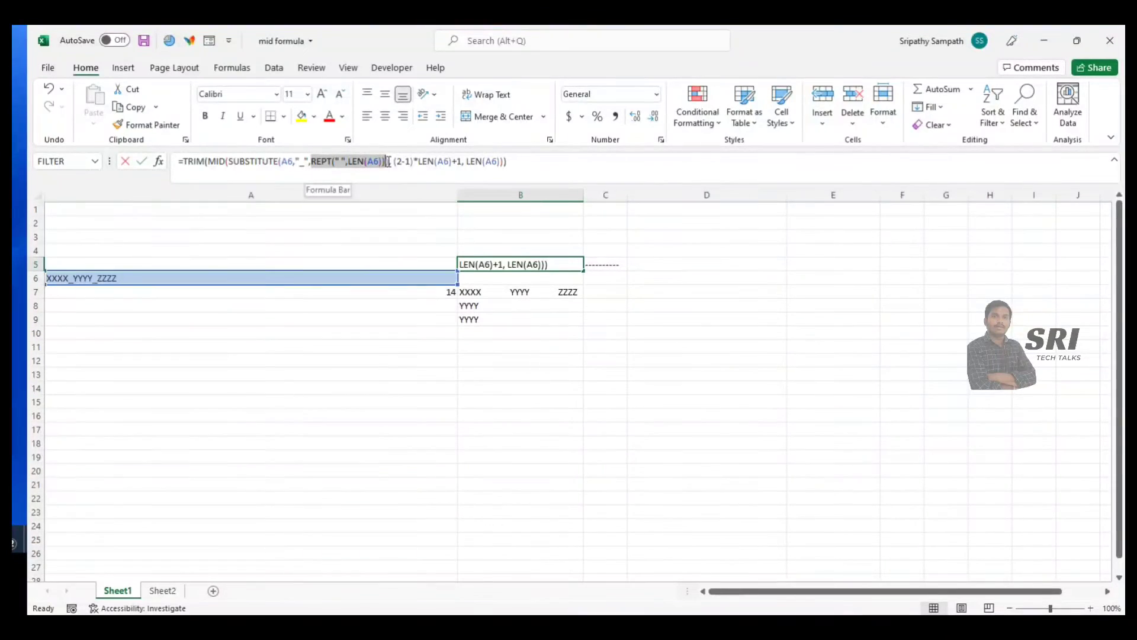
{"action": "key", "text": "F9"}
{"action": "key", "text": "Escape"}
{"action": "left_click", "coordinate": [475, 293]}
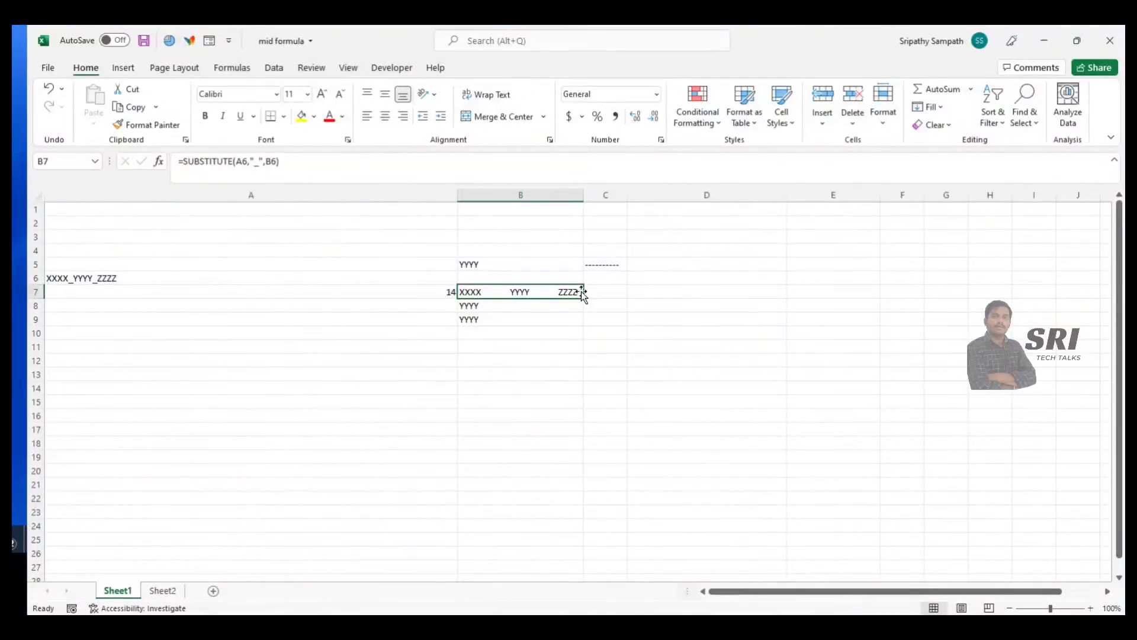
{"action": "left_click", "coordinate": [479, 264]}
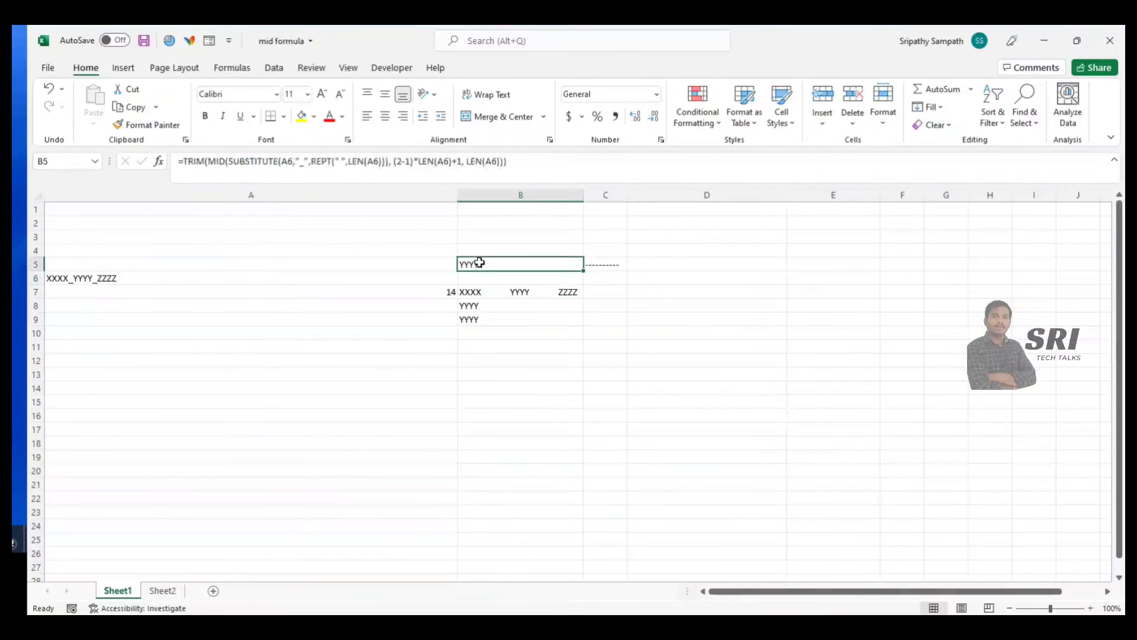
{"action": "left_click_drag", "start_coordinate": [229, 161], "coordinate": [382, 161]}
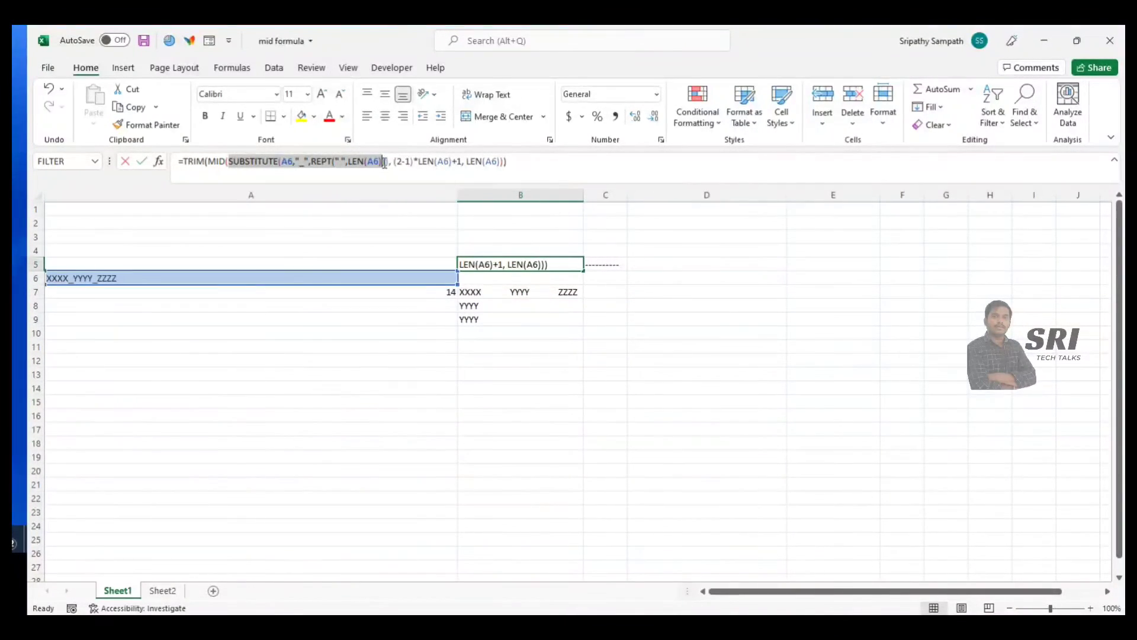
{"action": "left_click", "coordinate": [228, 161]}
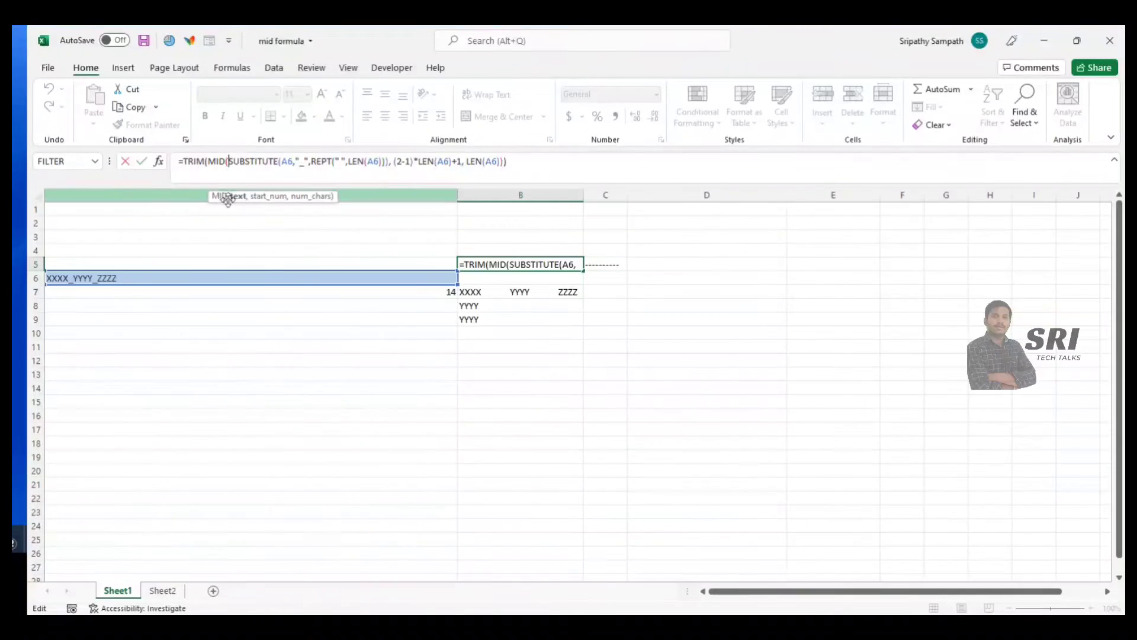
{"action": "left_click", "coordinate": [238, 197]}
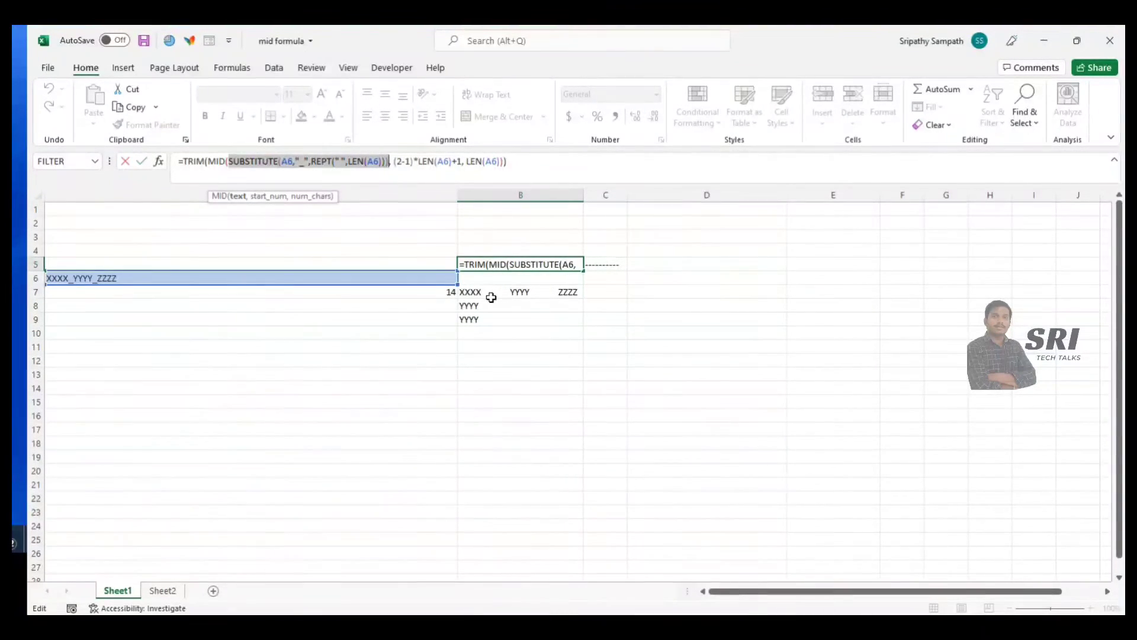
{"action": "key", "text": "Escape"}
{"action": "left_click", "coordinate": [521, 290]}
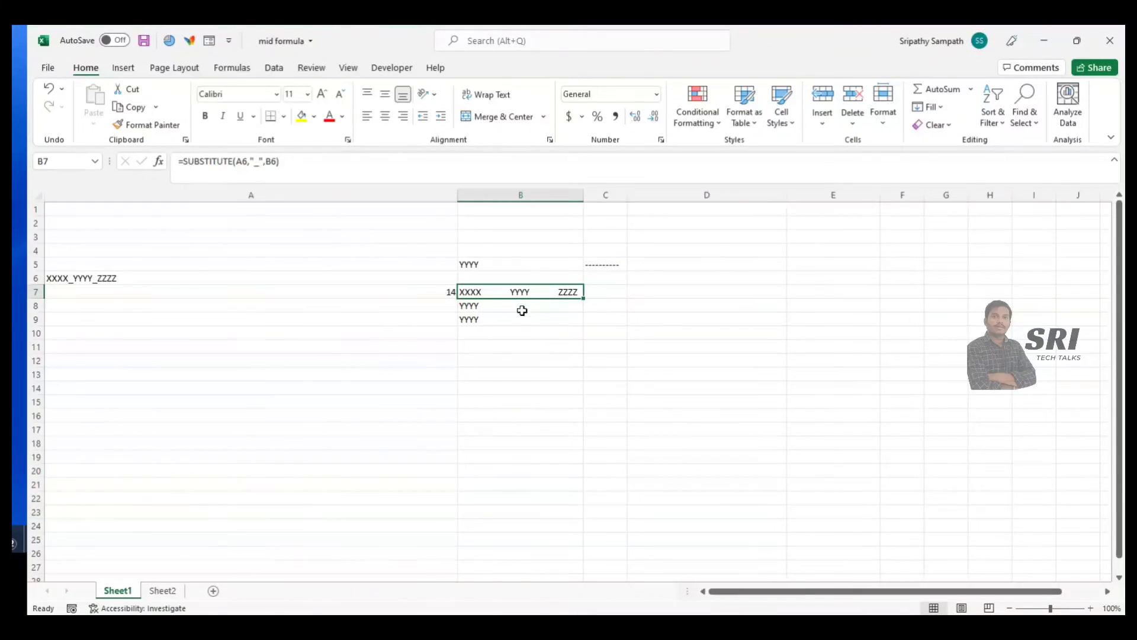
{"action": "left_click", "coordinate": [498, 309]}
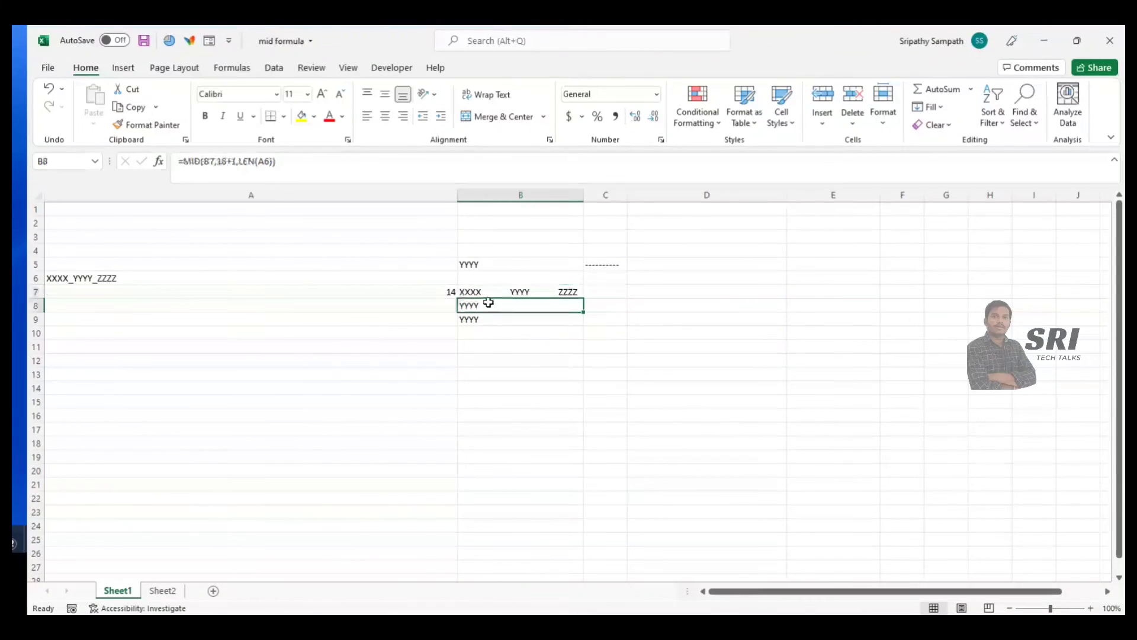
Change B8's MID start position to (2-1)*LEN(A6)
{"action": "left_click", "coordinate": [226, 164]}
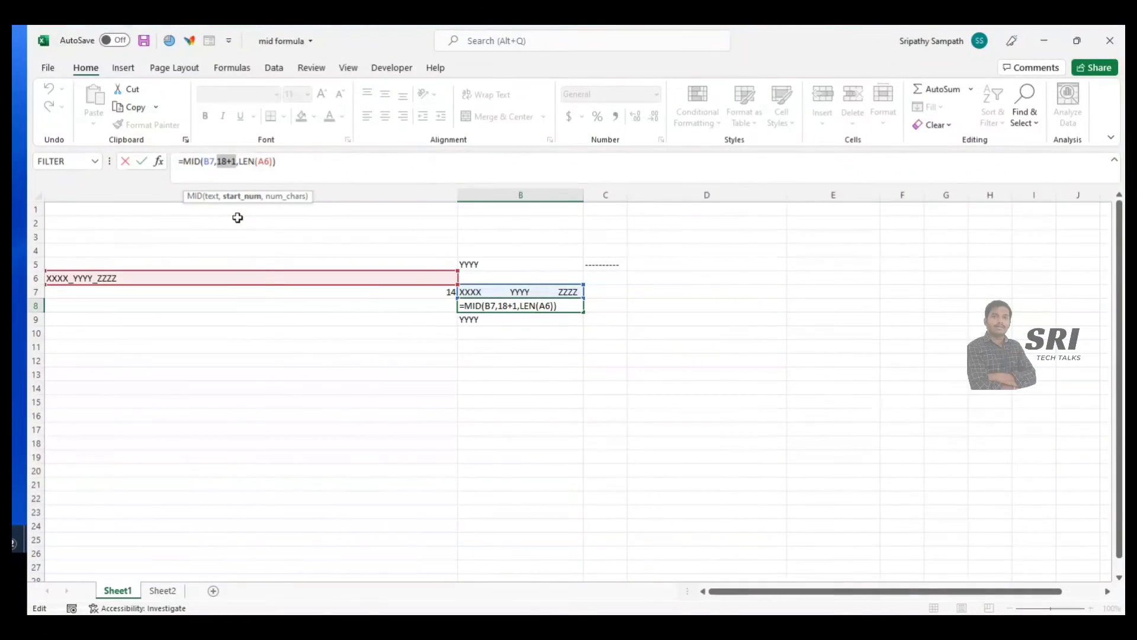
{"action": "type", "text": "("}
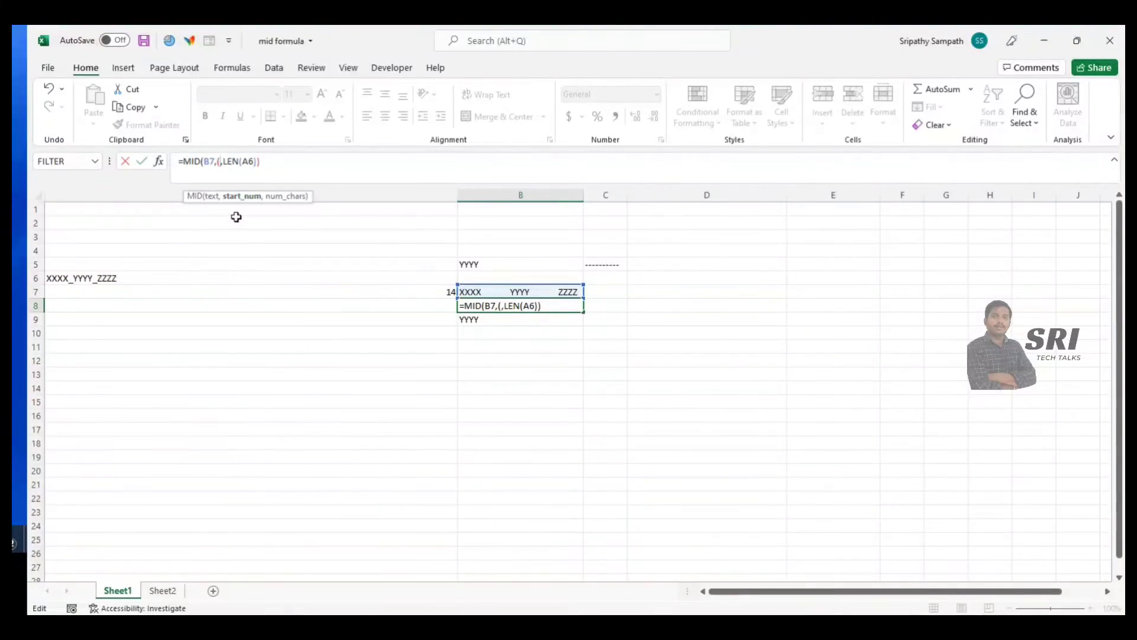
{"action": "type", "text": "2-1)"}
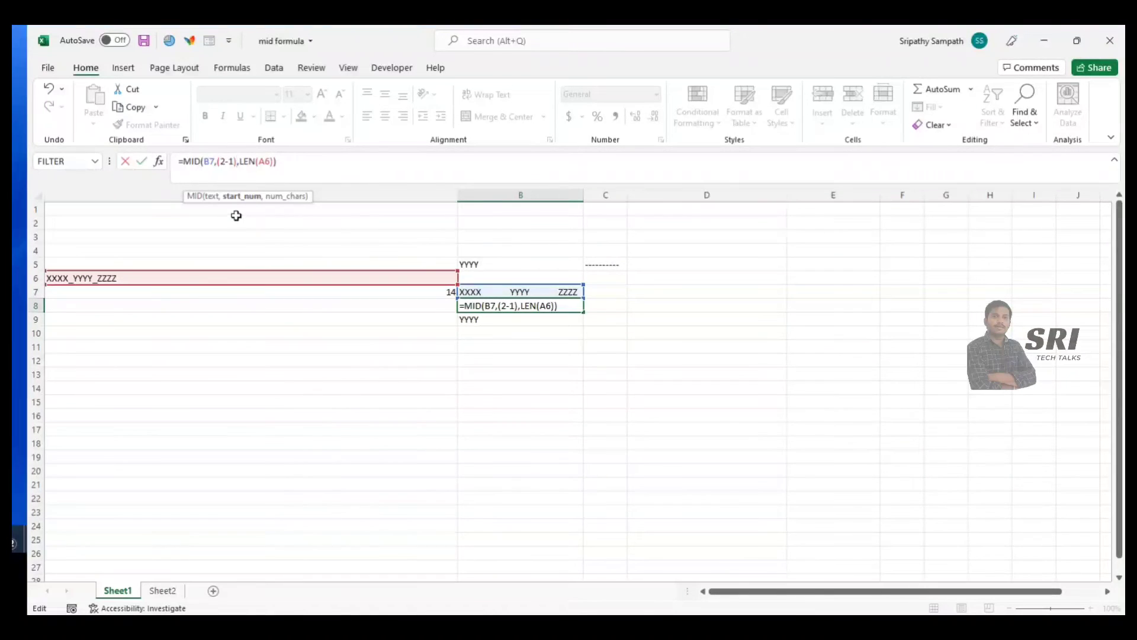
{"action": "type", "text": "*"}
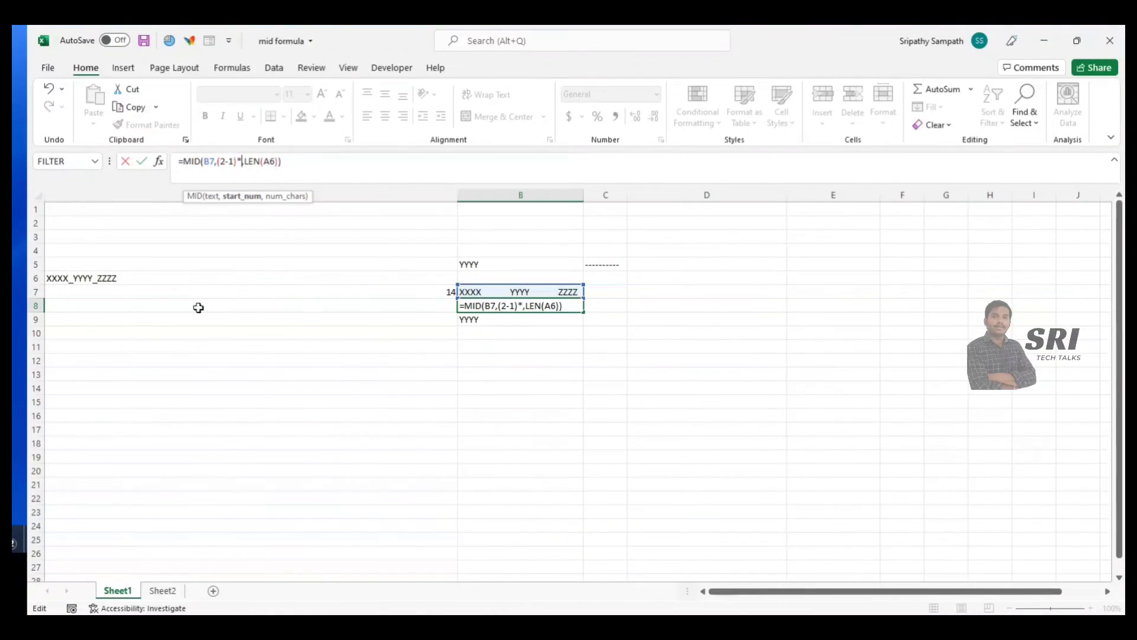
{"action": "left_click", "coordinate": [433, 291]}
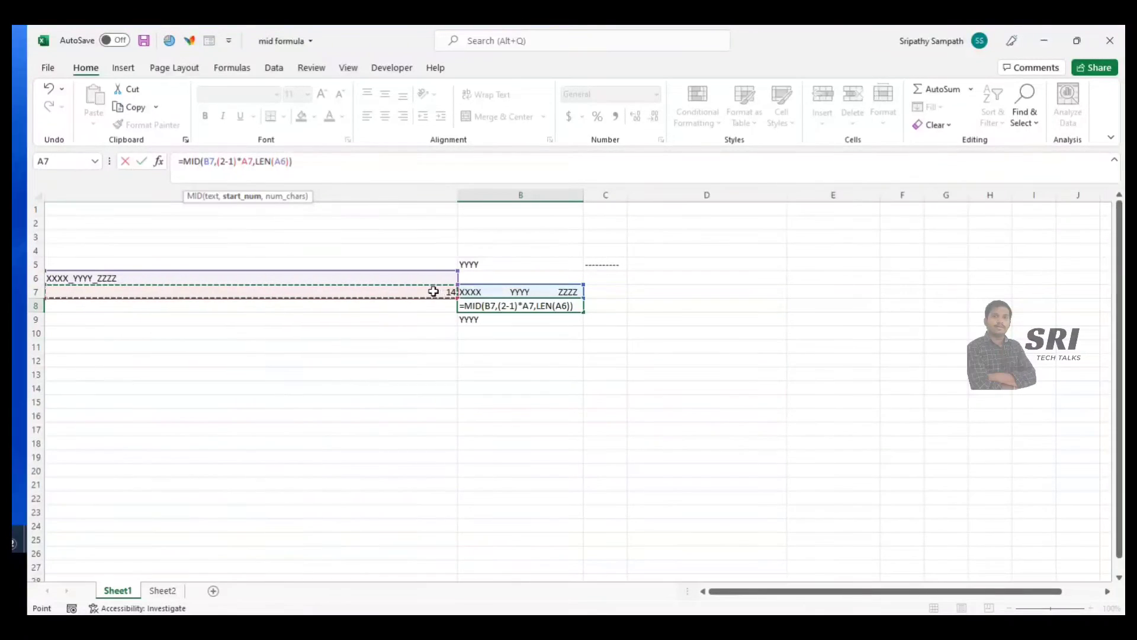
{"action": "key", "text": "BackSpace"}
{"action": "key", "text": "BackSpace"}
{"action": "type", "text": "le"}
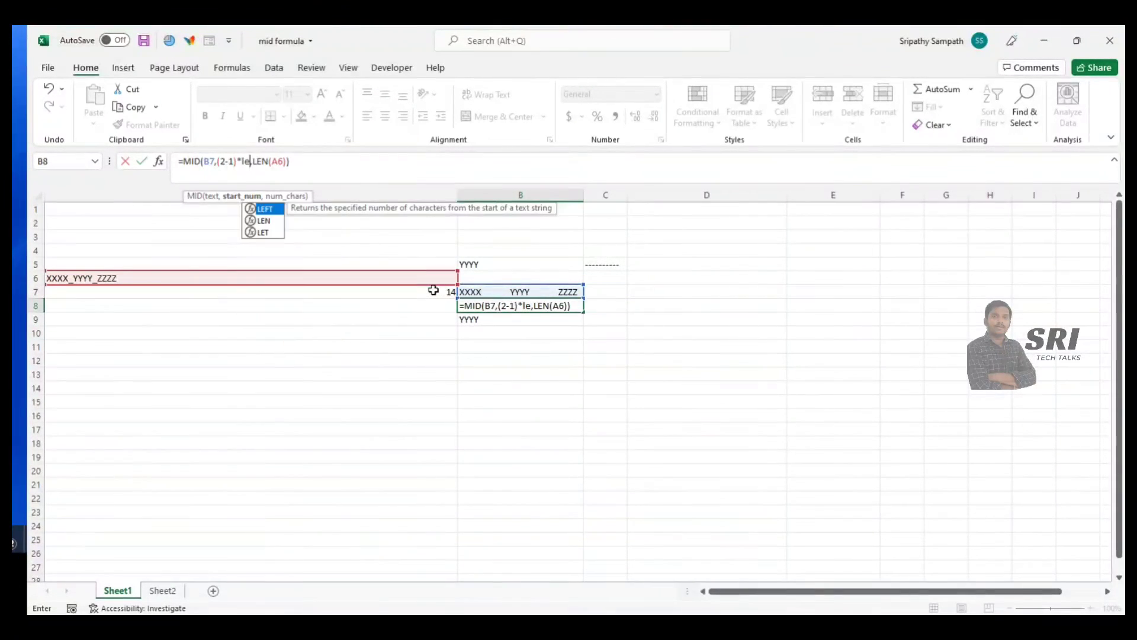
{"action": "key", "text": "BackSpace"}
{"action": "key", "text": "BackSpace"}
{"action": "type", "text": "LEF"}
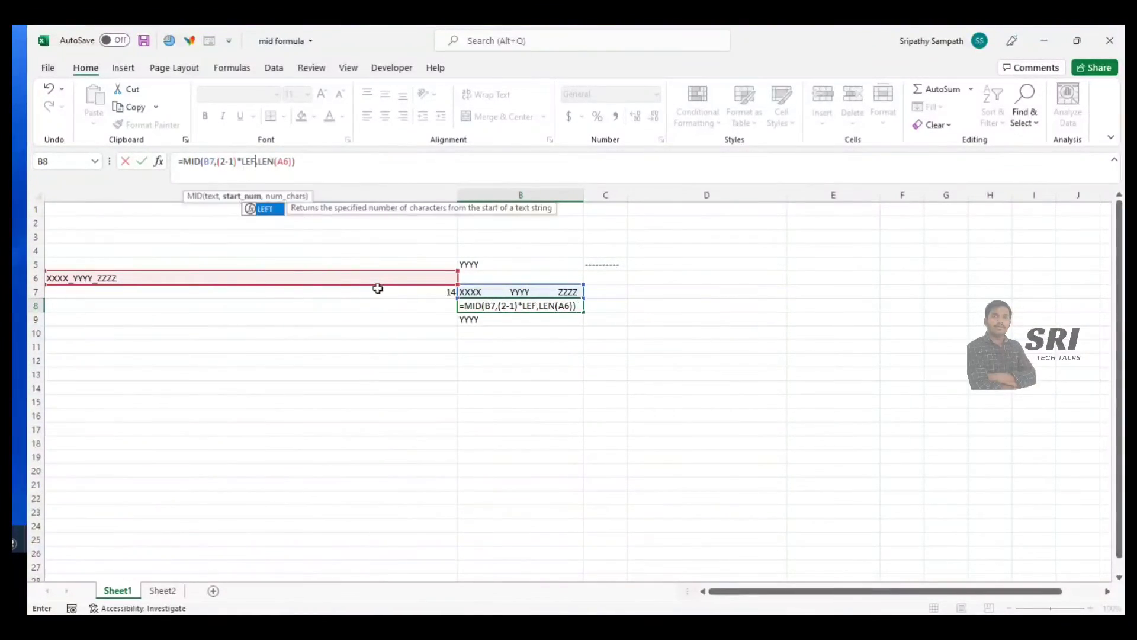
{"action": "key", "text": "BackSpace"}
{"action": "type", "text": "N("}
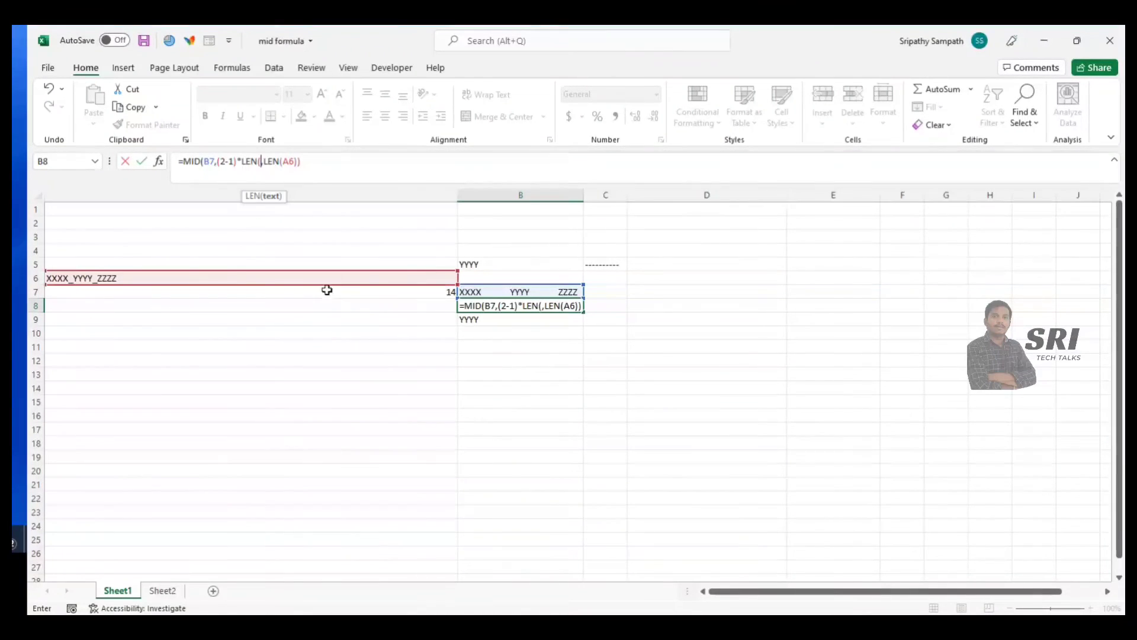
{"action": "left_click", "coordinate": [84, 277]}
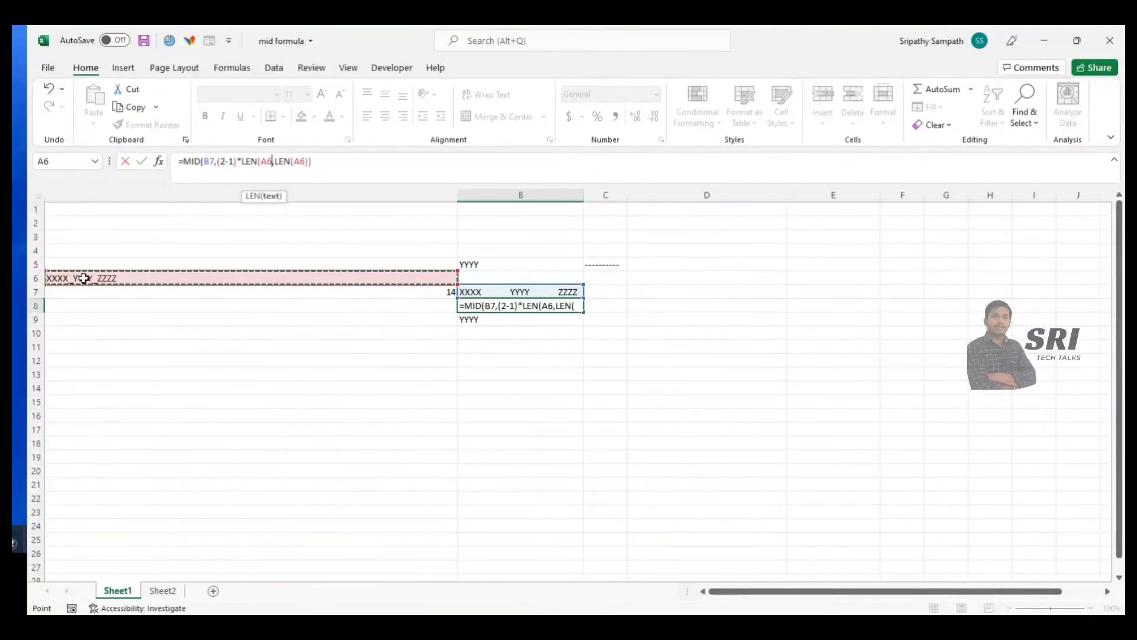
{"action": "type", "text": ")"}
{"action": "key", "text": "Return"}
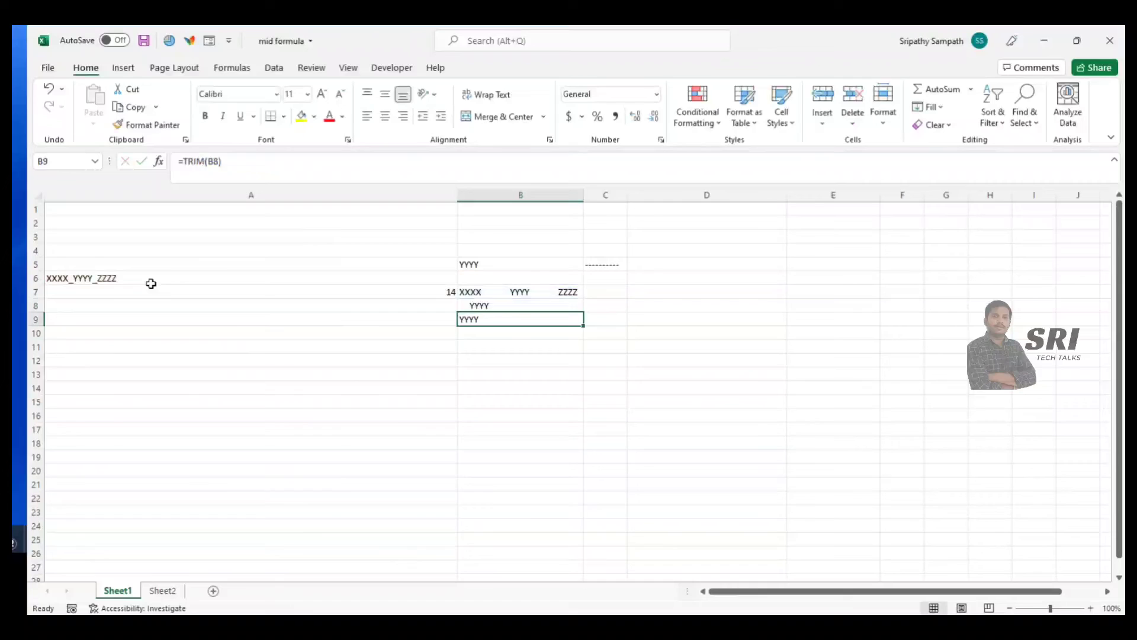
Try adding +1 to B8's start position, then discard the change
{"action": "left_click", "coordinate": [478, 304]}
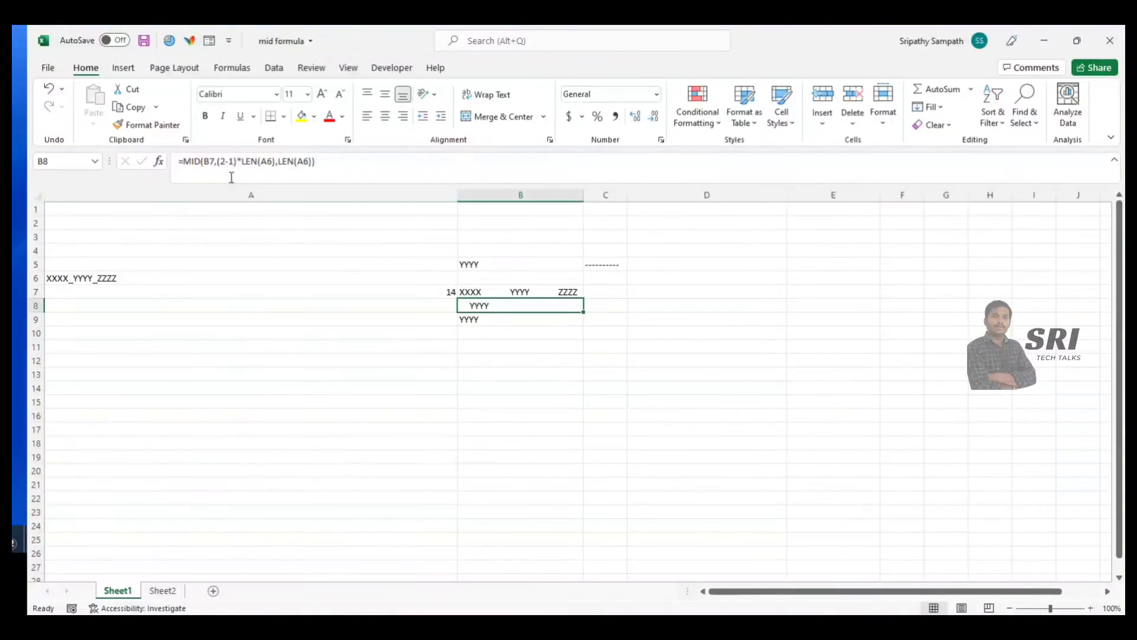
{"action": "left_click", "coordinate": [212, 162]}
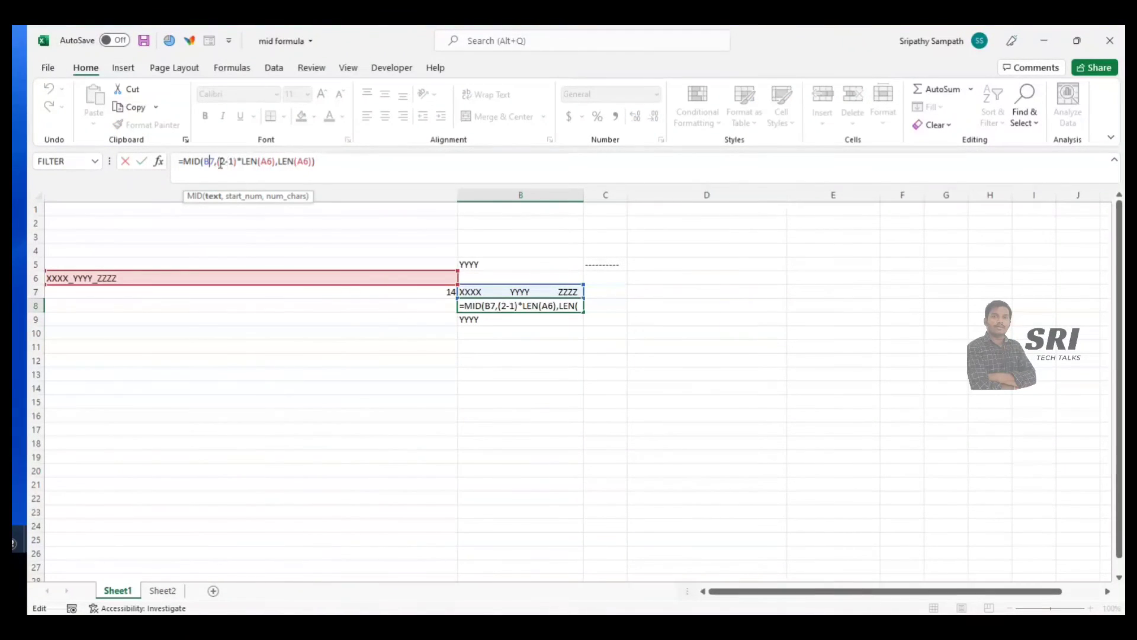
{"action": "left_click_drag", "start_coordinate": [225, 161], "coordinate": [272, 161]}
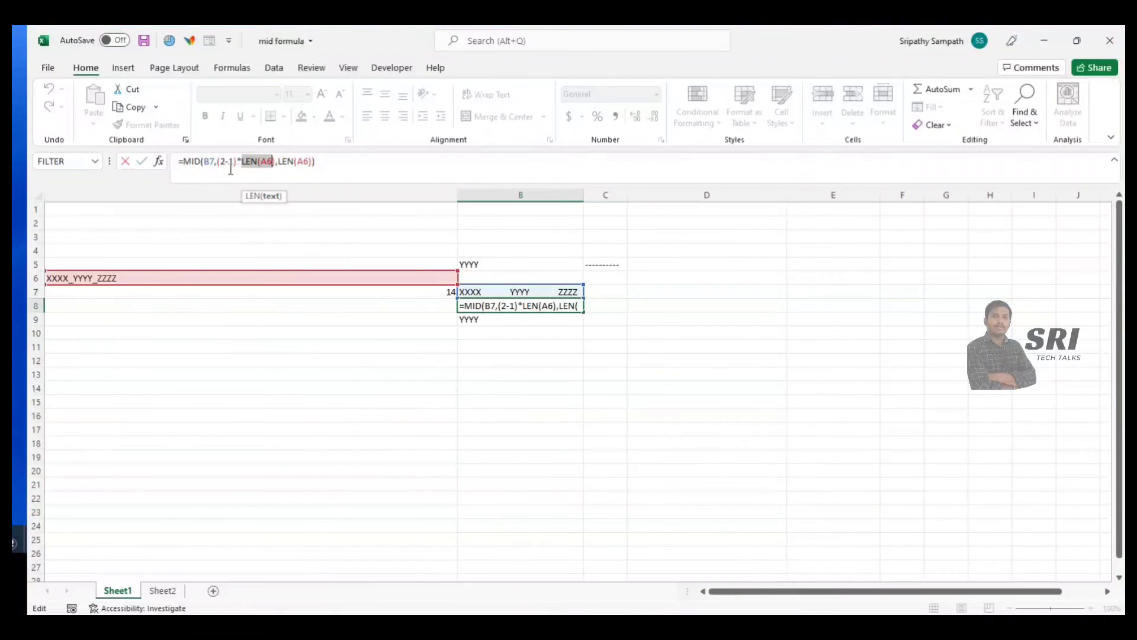
{"action": "key", "text": "Escape"}
{"action": "left_click", "coordinate": [276, 161]}
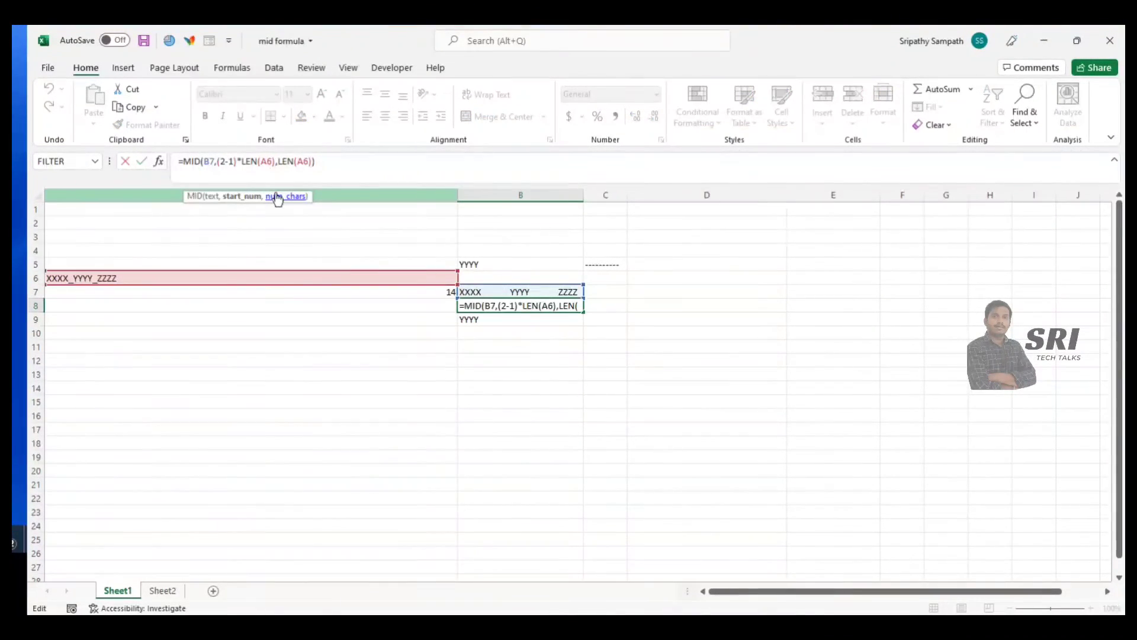
{"action": "type", "text": "+1"}
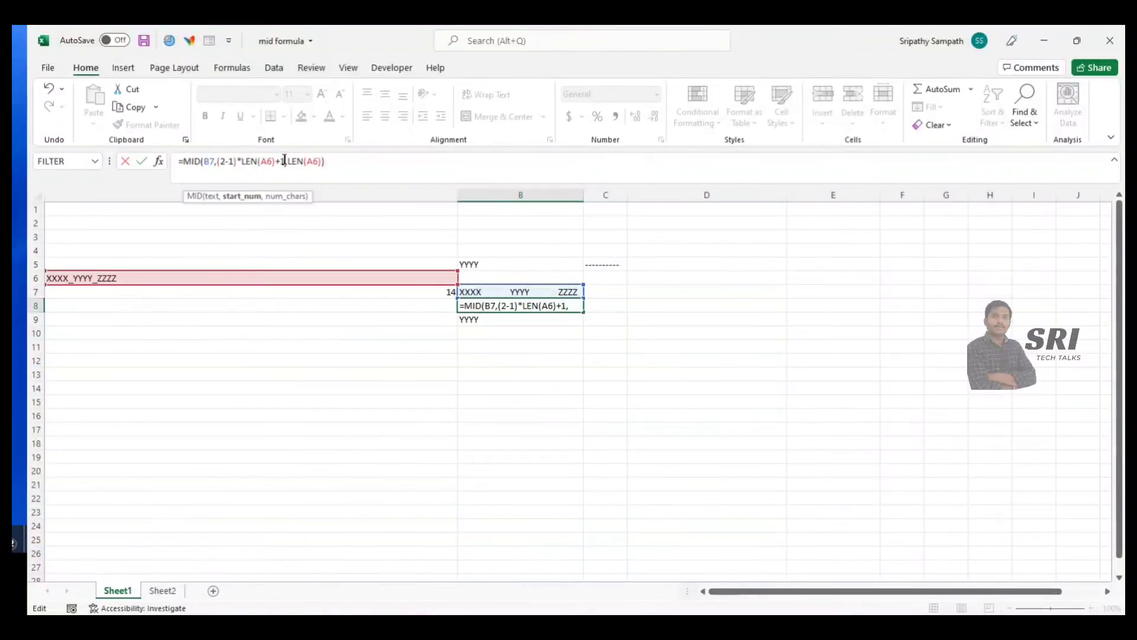
{"action": "left_click", "coordinate": [235, 198]}
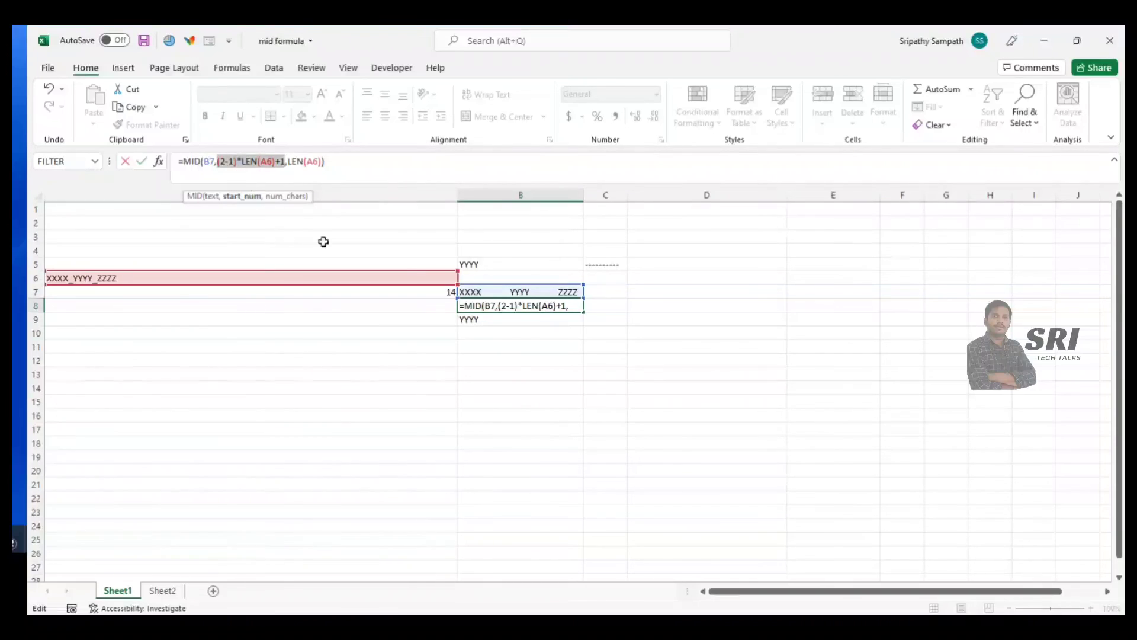
{"action": "key", "text": "Escape"}
Compare B7's padded text, B8's MID, B9's TRIM and B5's combined formula
{"action": "left_click", "coordinate": [506, 290]}
{"action": "left_click", "coordinate": [501, 304]}
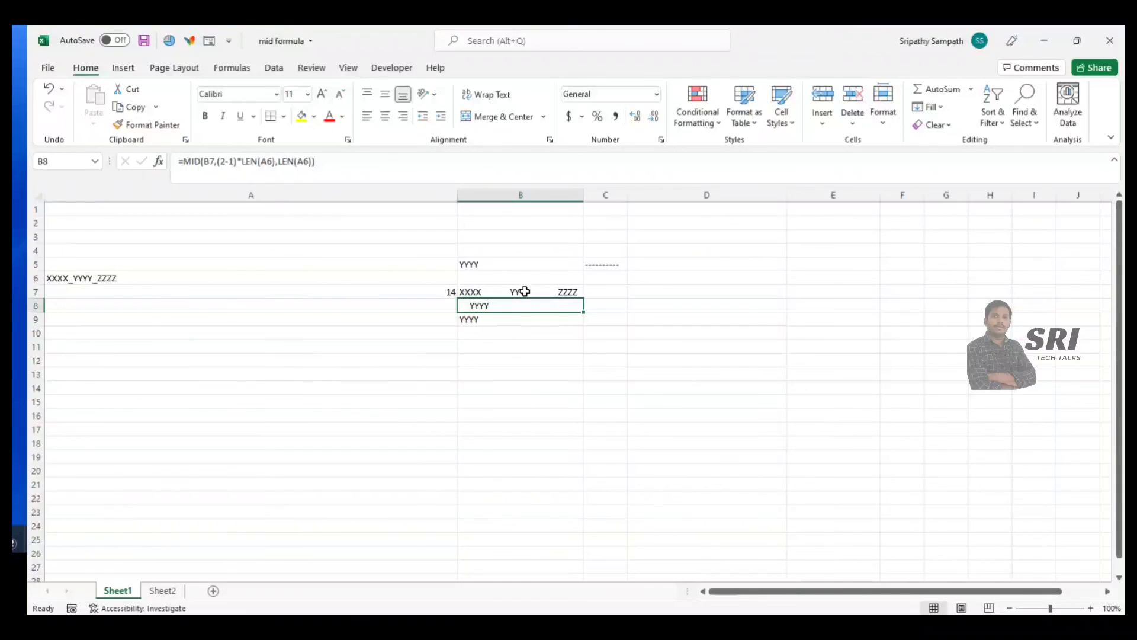
{"action": "left_click", "coordinate": [500, 318]}
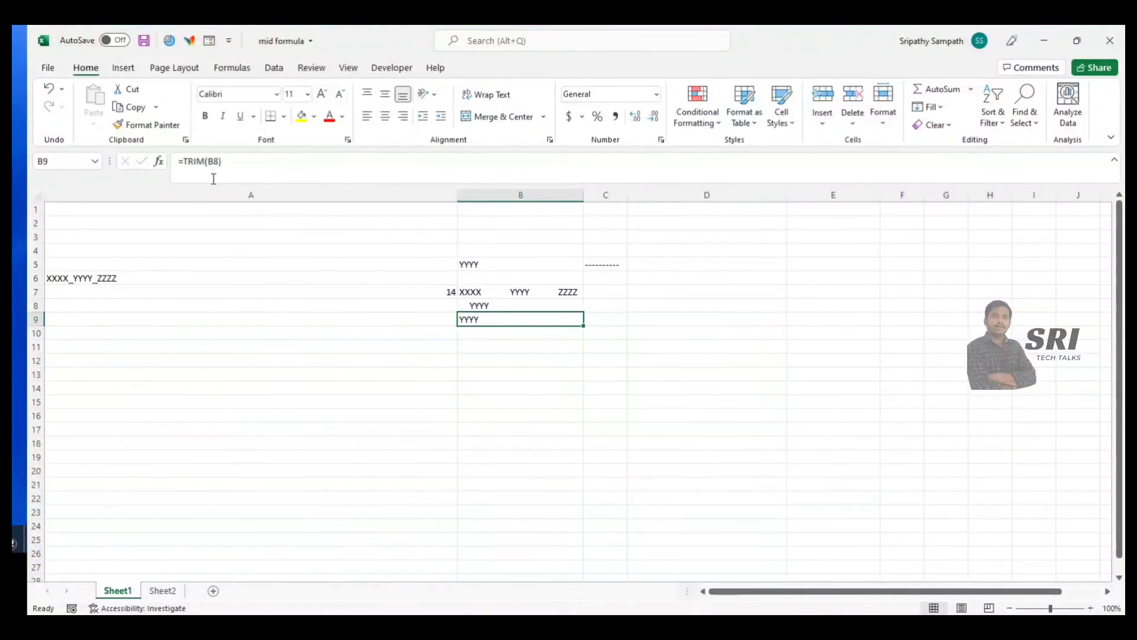
{"action": "left_click", "coordinate": [487, 264]}
{"action": "left_click", "coordinate": [198, 157]}
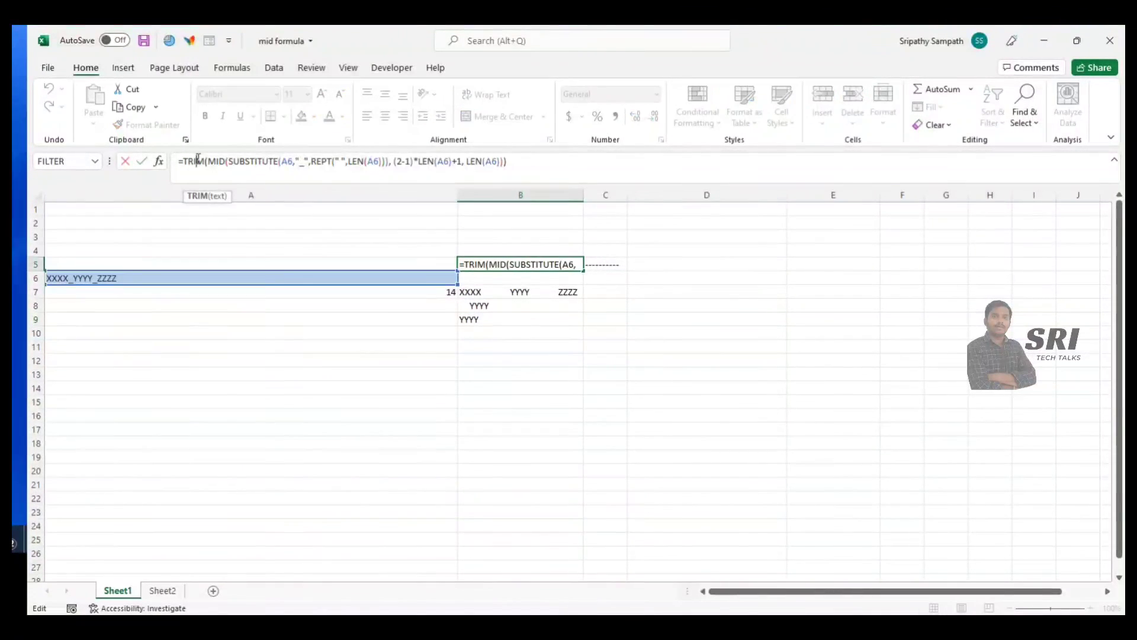
{"action": "key", "text": "Escape"}
{"action": "left_click", "coordinate": [477, 306]}
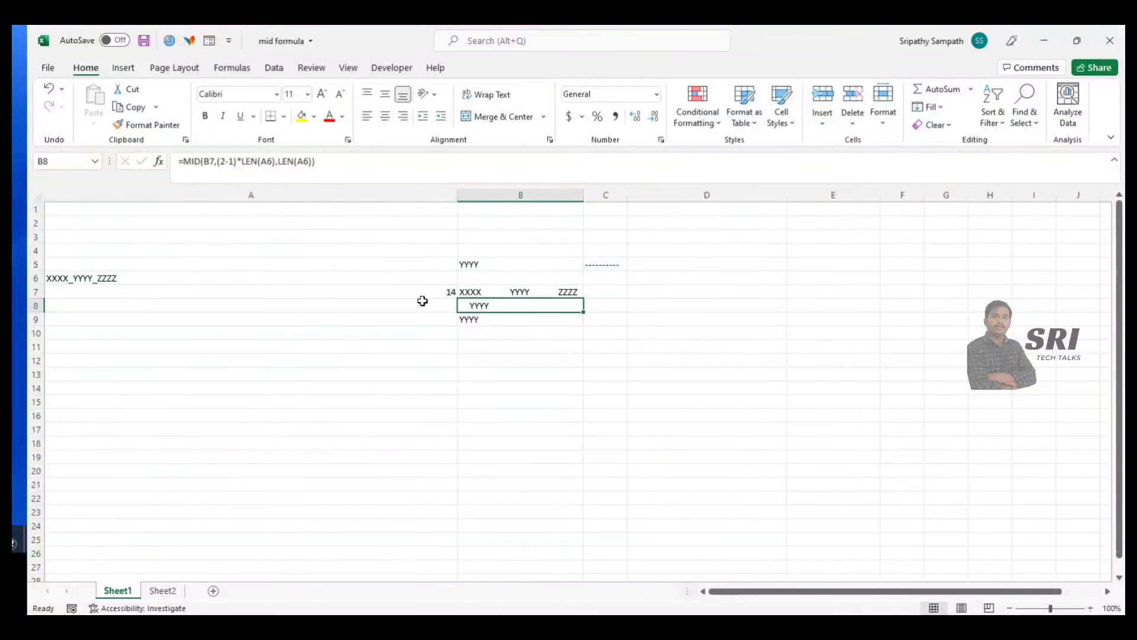
{"action": "left_click", "coordinate": [477, 320]}
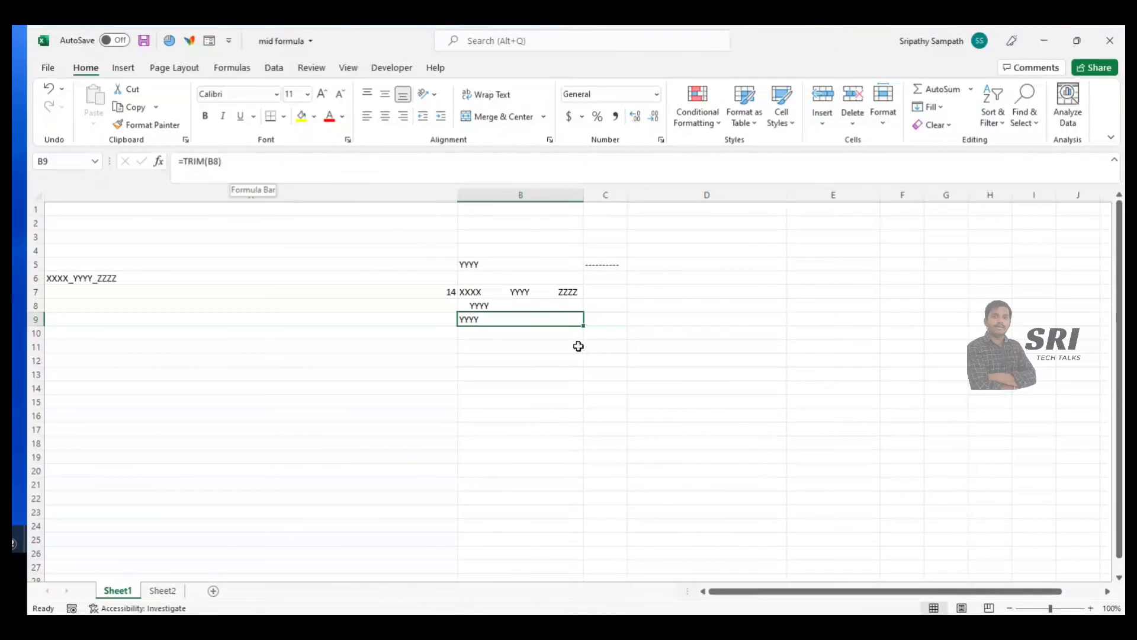
On Sheet2, review A23's advanced MID formula text and scroll through the summary
{"action": "left_click", "coordinate": [162, 591]}
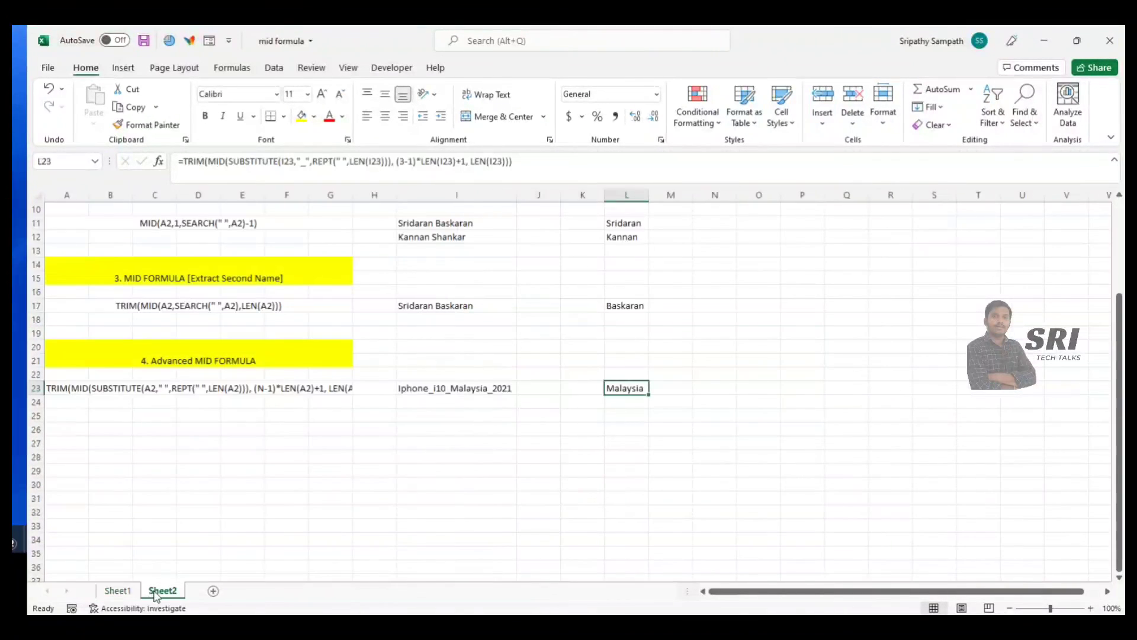
{"action": "left_click", "coordinate": [156, 384]}
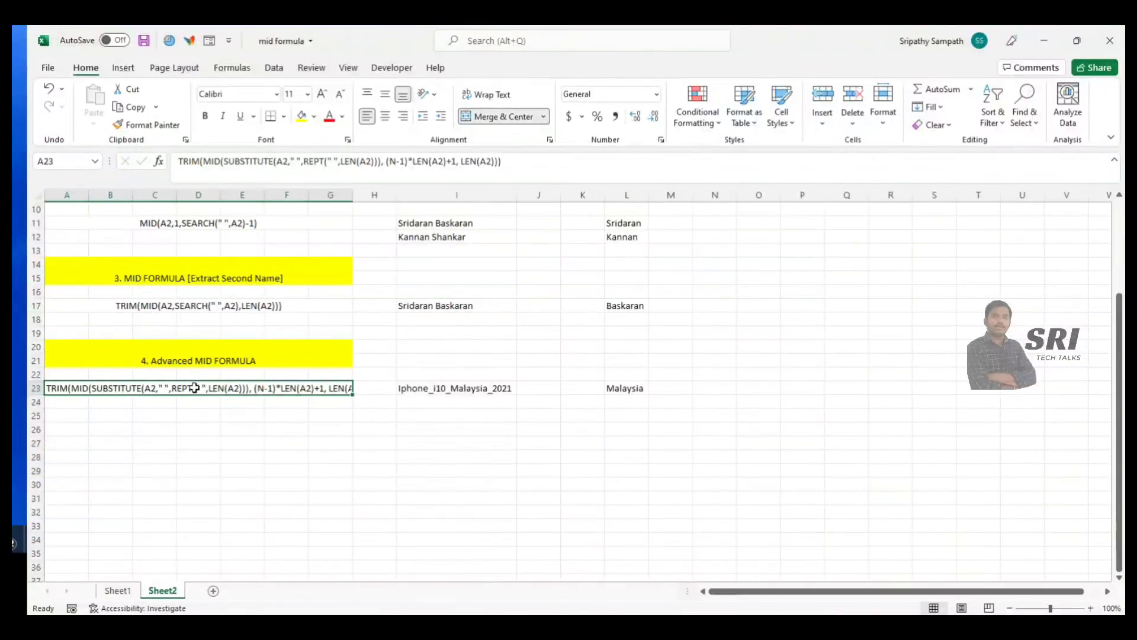
{"action": "left_click", "coordinate": [303, 428]}
{"action": "scroll", "coordinate": [352, 461], "scroll_direction": "up", "scroll_amount": 3}
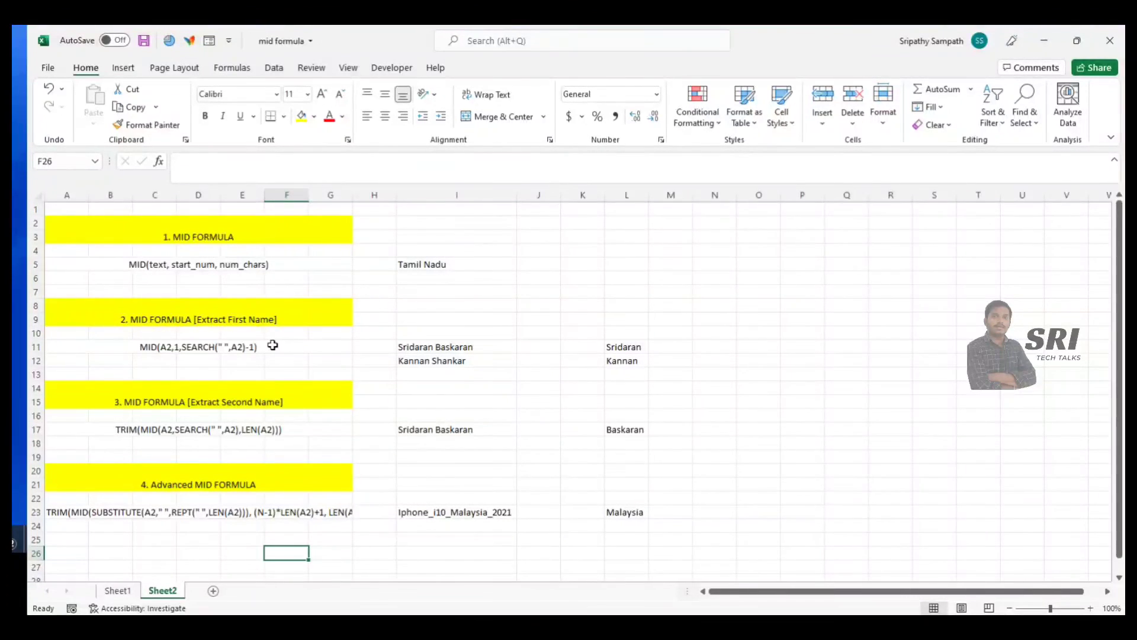
{"action": "scroll", "coordinate": [298, 366], "scroll_direction": "down", "scroll_amount": 1}
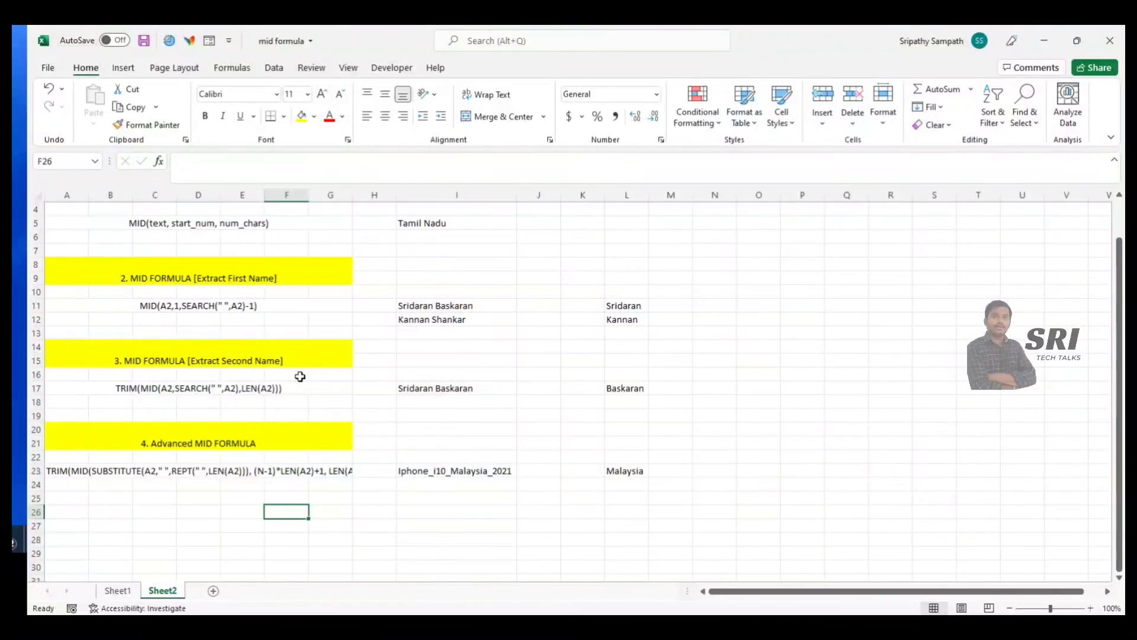
{"action": "left_click", "coordinate": [672, 415]}
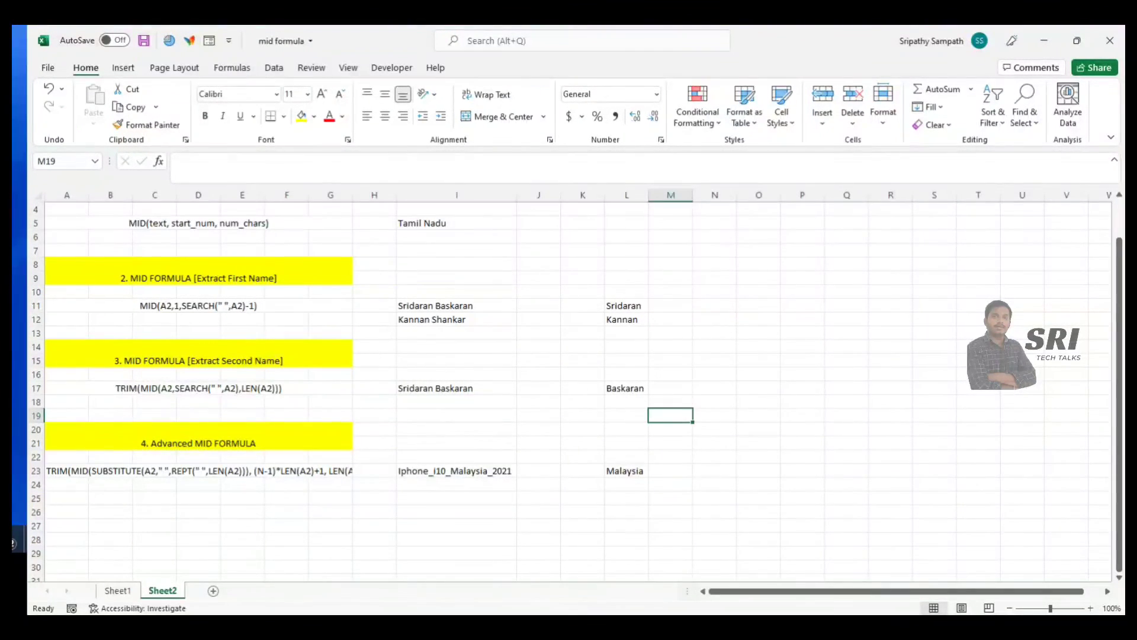